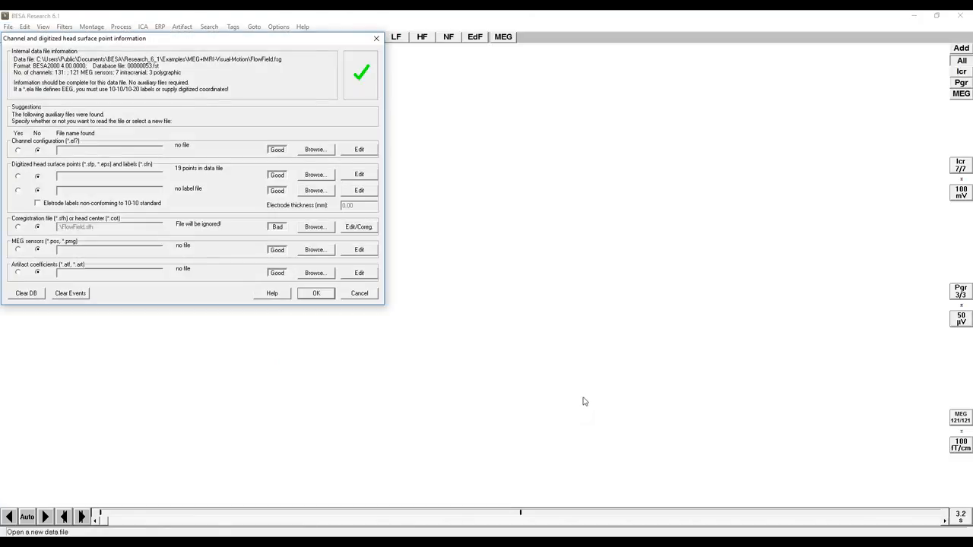
Accept the channel and head surface point information for FlowField.fsg and scale the MEG waveforms to 20 fT/cm.
{"action": "left_click", "coordinate": [328, 301]}
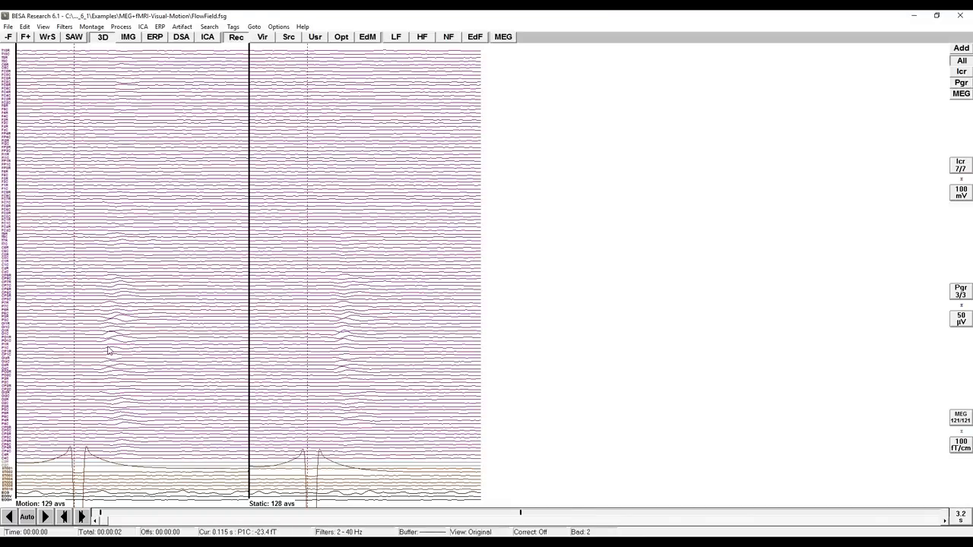
{"action": "key", "text": "Up"}
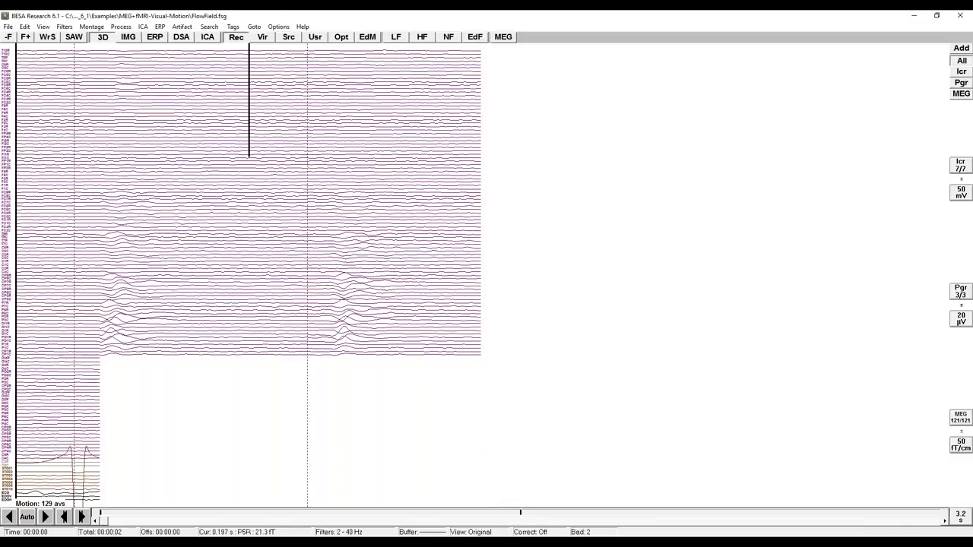
{"action": "key", "text": "Up"}
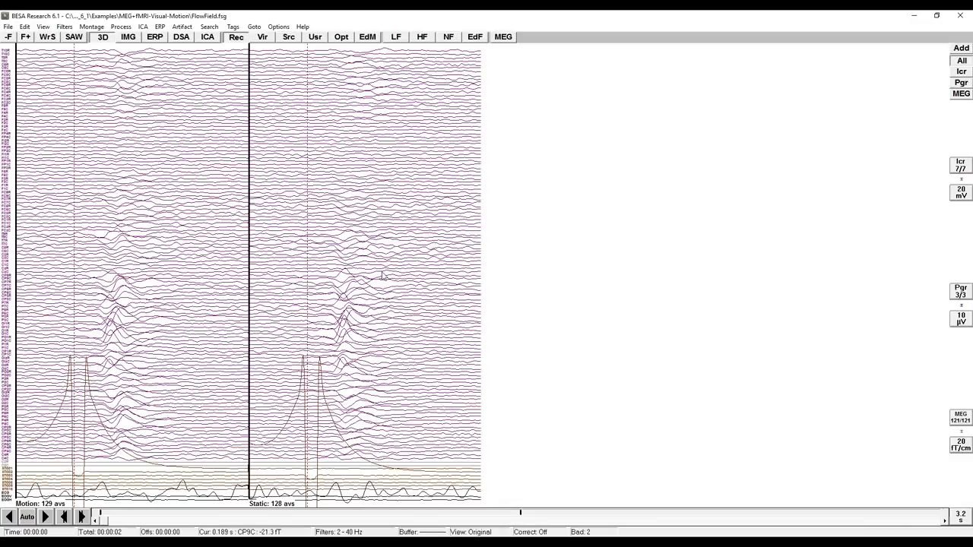
Show the 3D MEG flux map of the Static condition at about 130 ms, expand the left rear view into a time series and rotate the heads.
{"action": "double_click", "coordinate": [344, 276]}
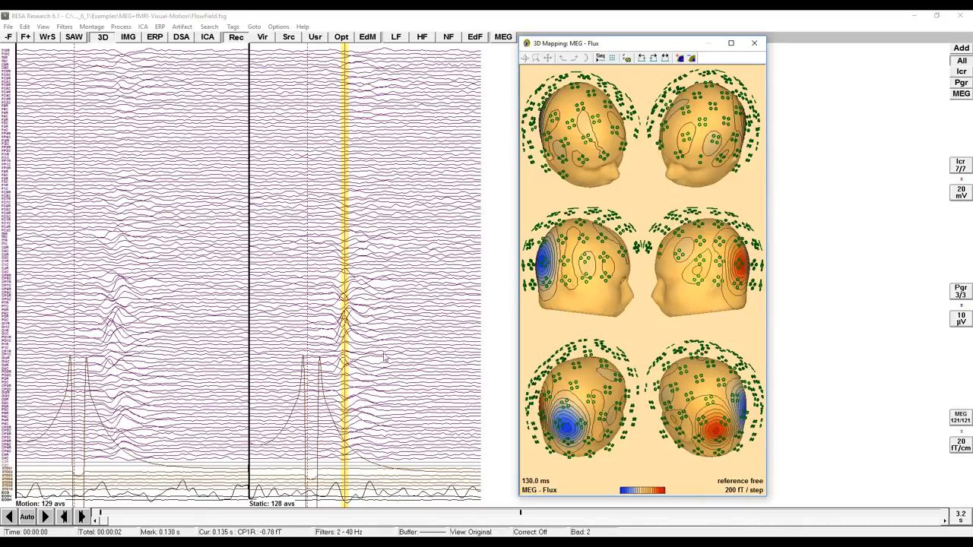
{"action": "double_click", "coordinate": [561, 428]}
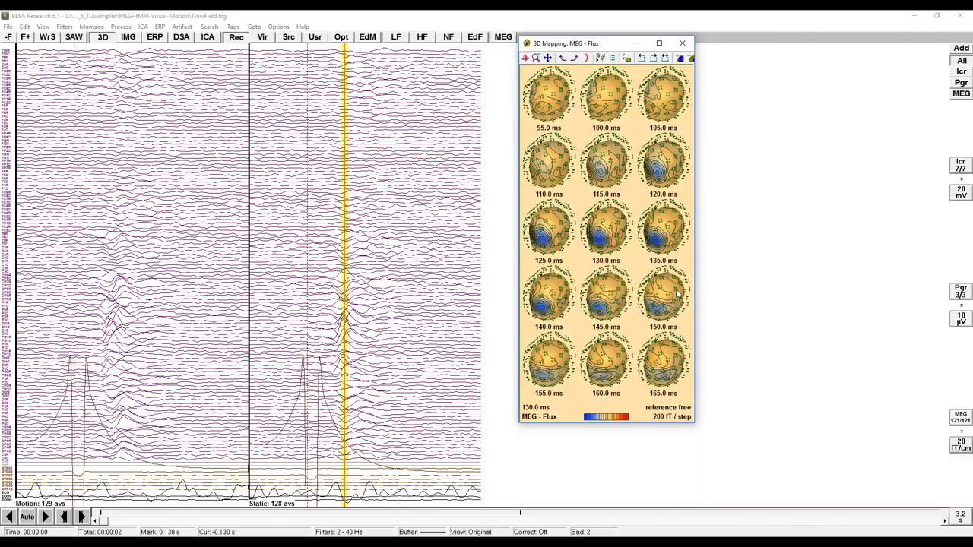
{"action": "left_click_drag", "start_coordinate": [668, 235], "coordinate": [673, 220]}
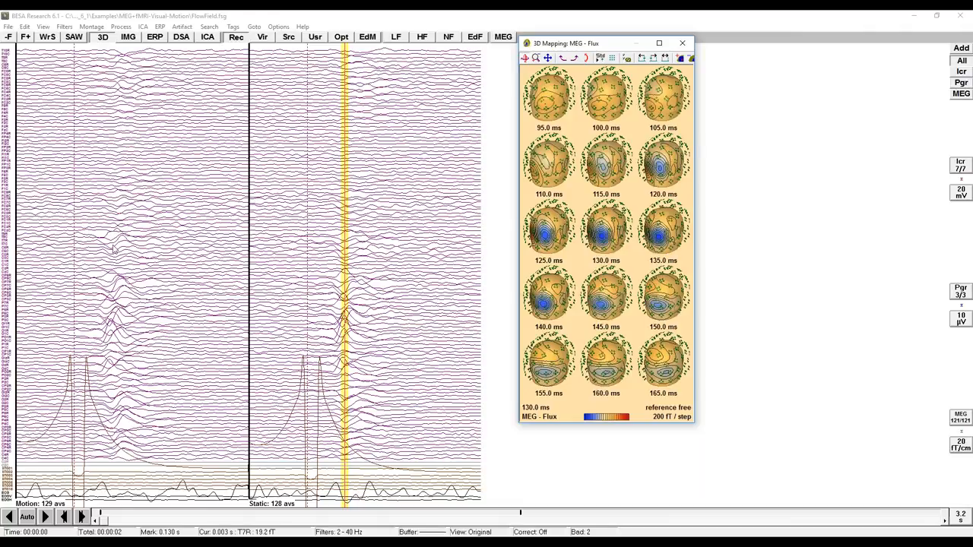
Map the Motion condition's MEG flux at about 127 ms and set the map series interval to 10 ms.
{"action": "left_click", "coordinate": [112, 275]}
{"action": "left_click", "coordinate": [111, 275]}
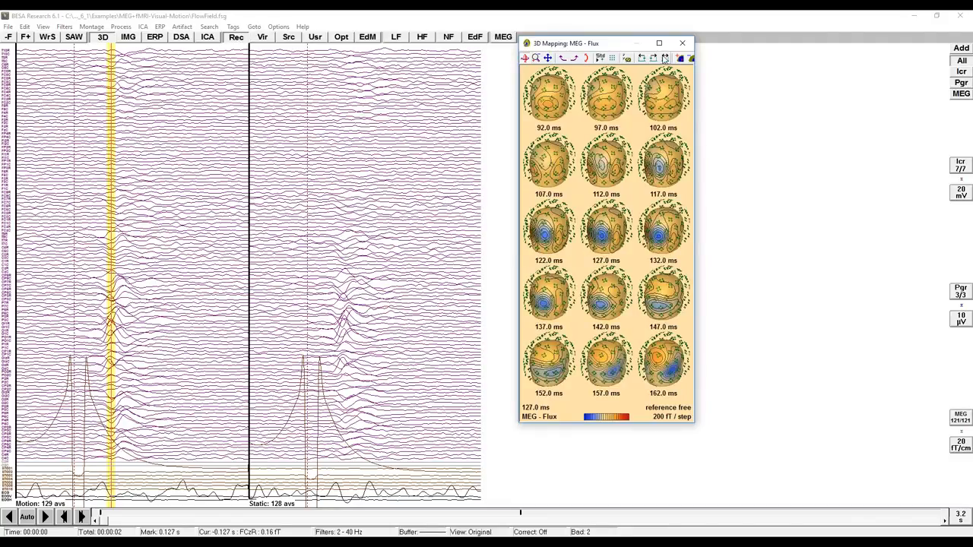
{"action": "left_click", "coordinate": [664, 58]}
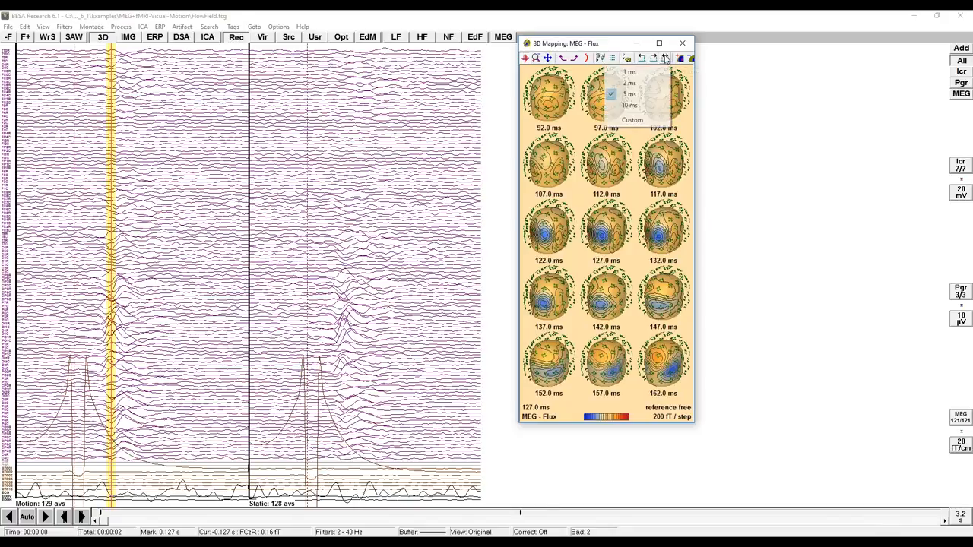
{"action": "left_click", "coordinate": [638, 107]}
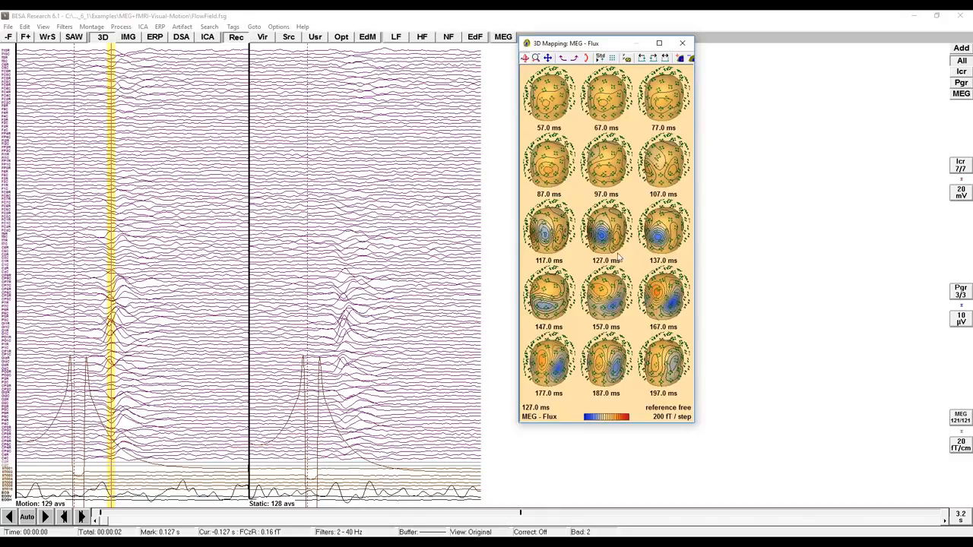
Map the Static condition's MEG flux at about 121 ms for comparison and close the 3D mapping.
{"action": "left_click", "coordinate": [343, 133]}
{"action": "left_click", "coordinate": [342, 132]}
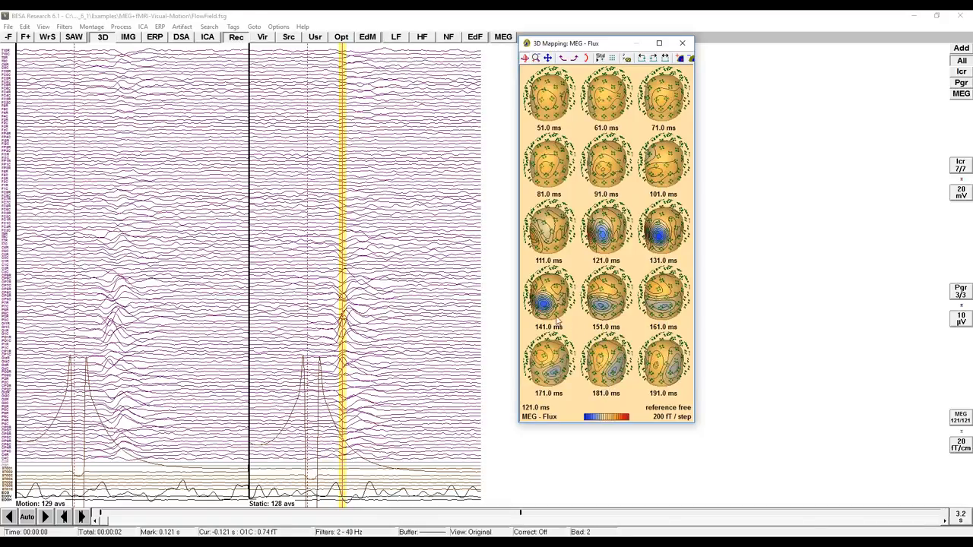
{"action": "left_click", "coordinate": [192, 272]}
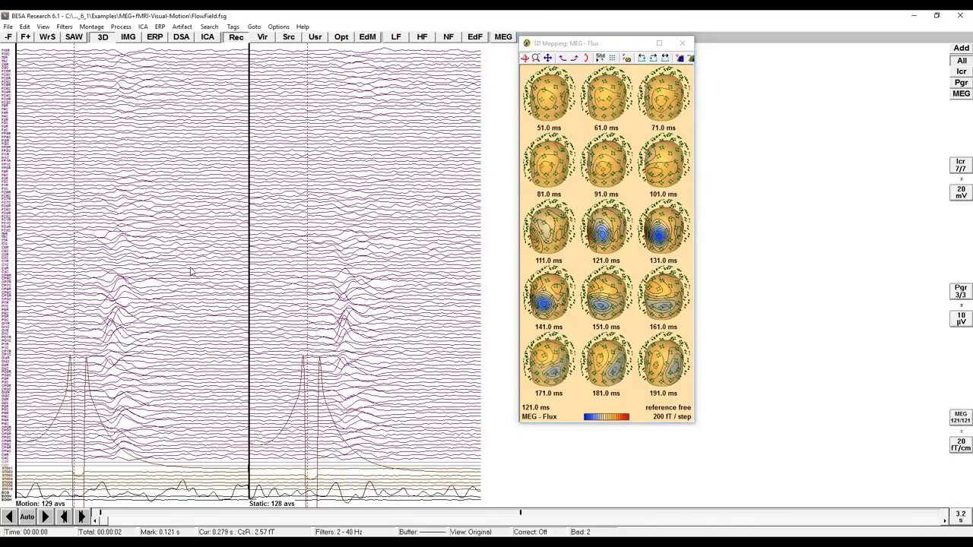
{"action": "left_click", "coordinate": [192, 273]}
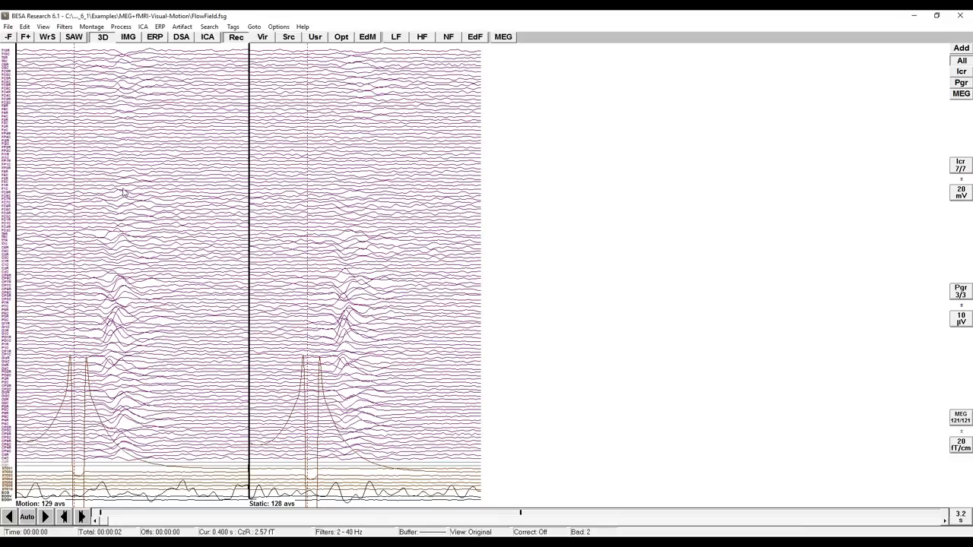
Start the MRI coregistration with BESA MRI and save the surface points as FlowField-test3.sfh.
{"action": "left_click", "coordinate": [8, 27]}
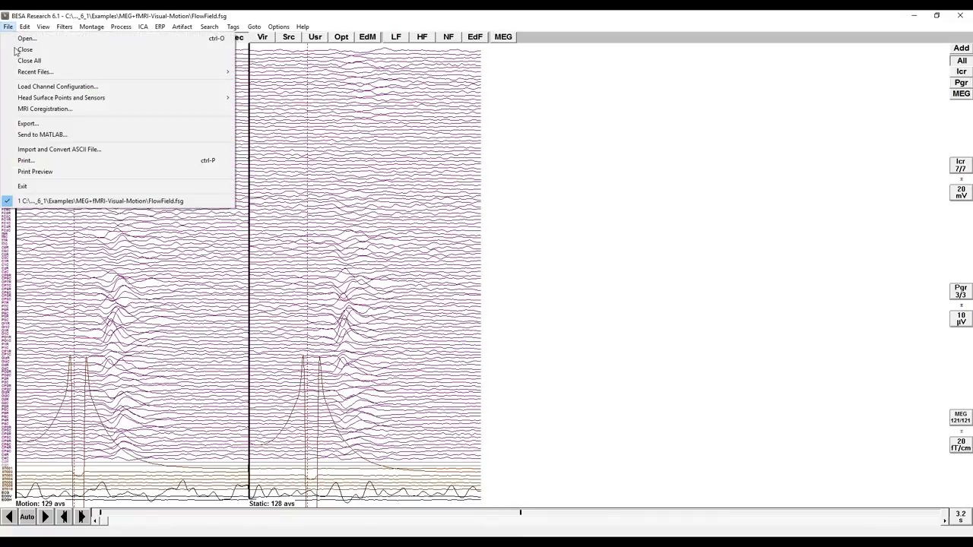
{"action": "left_click", "coordinate": [47, 110]}
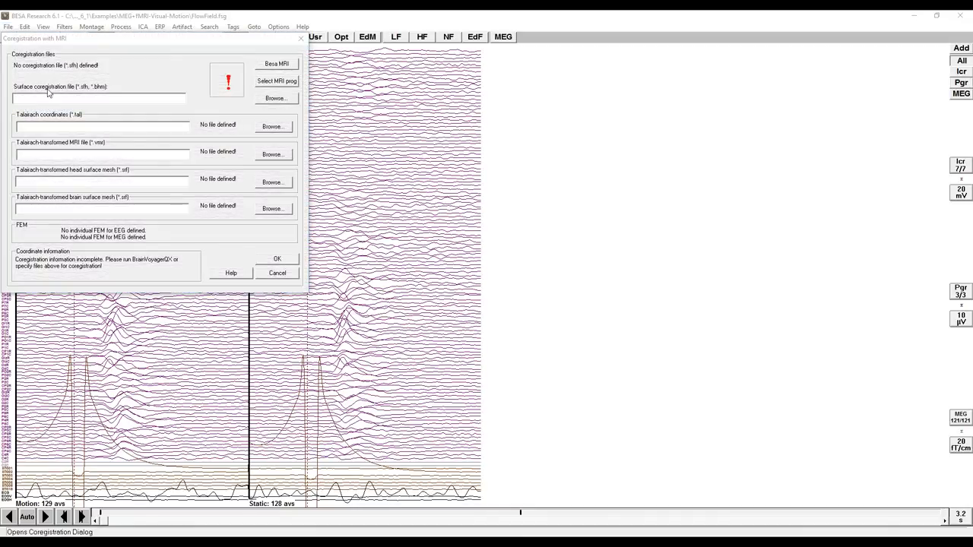
{"action": "left_click", "coordinate": [72, 97]}
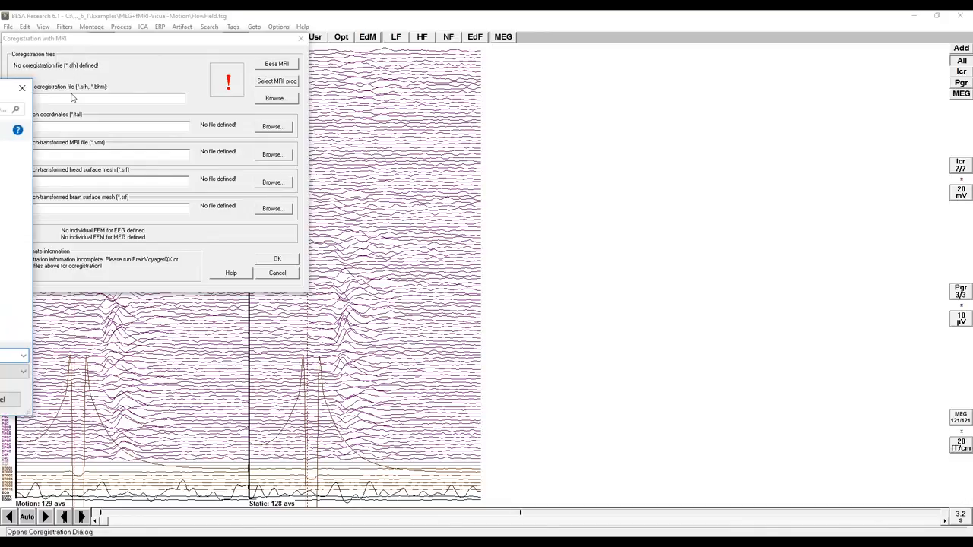
{"action": "left_click_drag", "start_coordinate": [8, 88], "coordinate": [604, 129]}
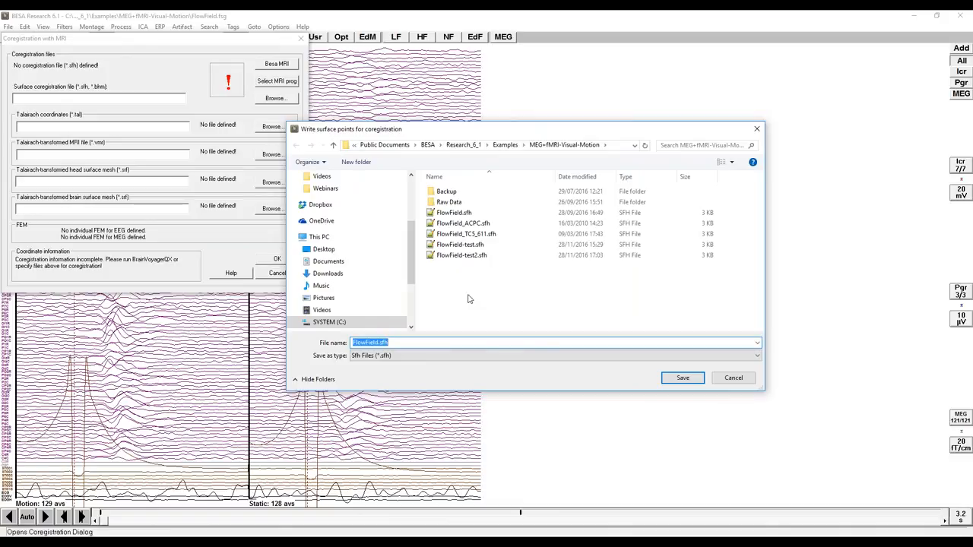
{"action": "left_click", "coordinate": [380, 343]}
{"action": "type", "text": "-test3"}
{"action": "left_click", "coordinate": [702, 377]}
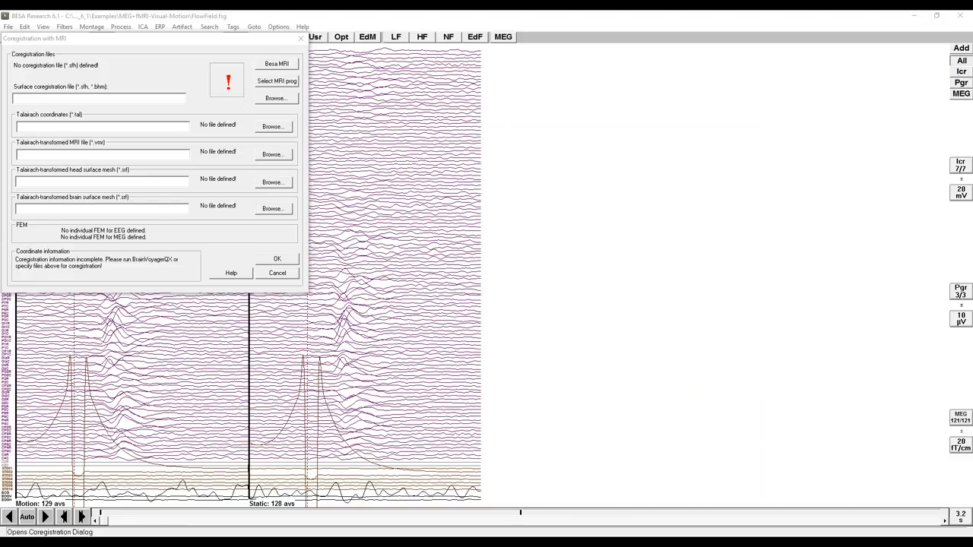
Maximize the BESA MRI window and start a new coregistration project without any optional targets.
{"action": "left_click_drag", "start_coordinate": [0, 23], "coordinate": [567, 68]}
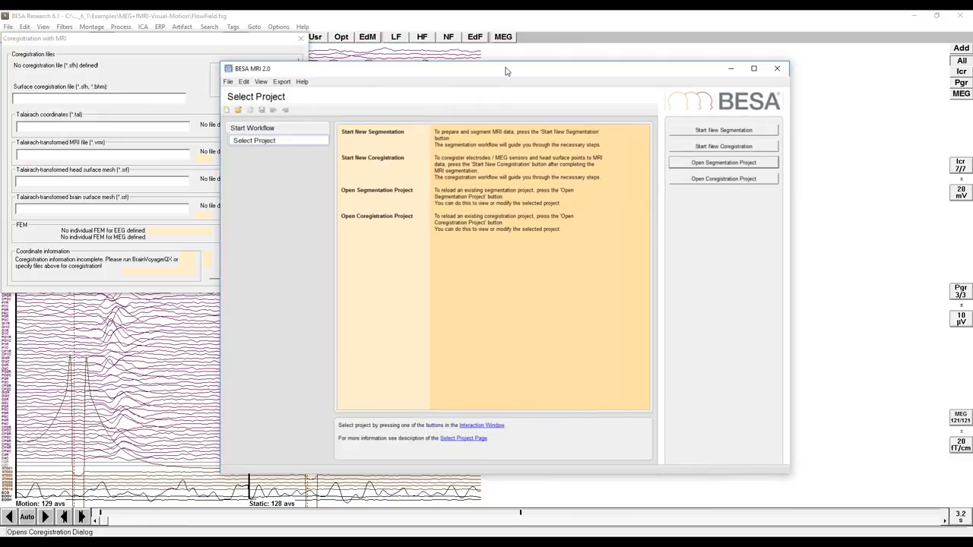
{"action": "left_click", "coordinate": [751, 68]}
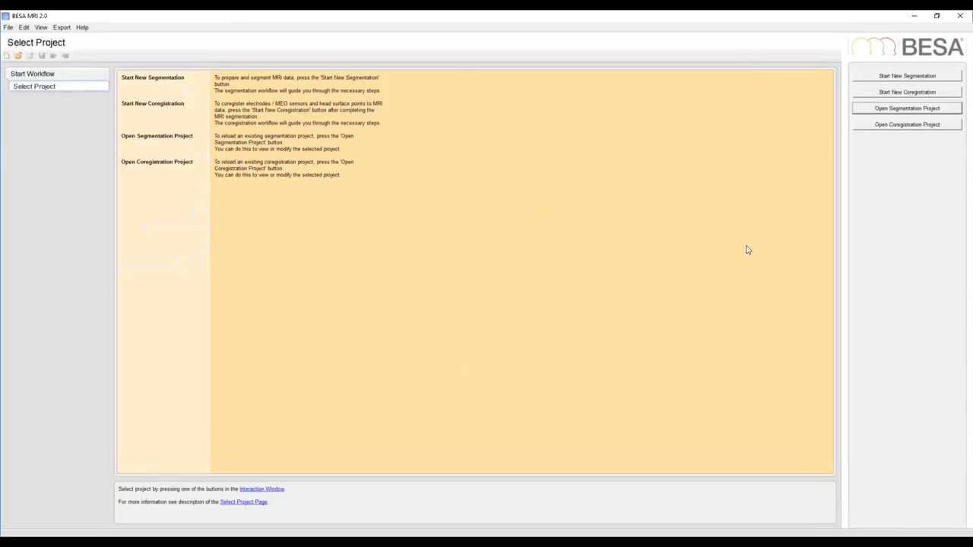
{"action": "left_click", "coordinate": [876, 94]}
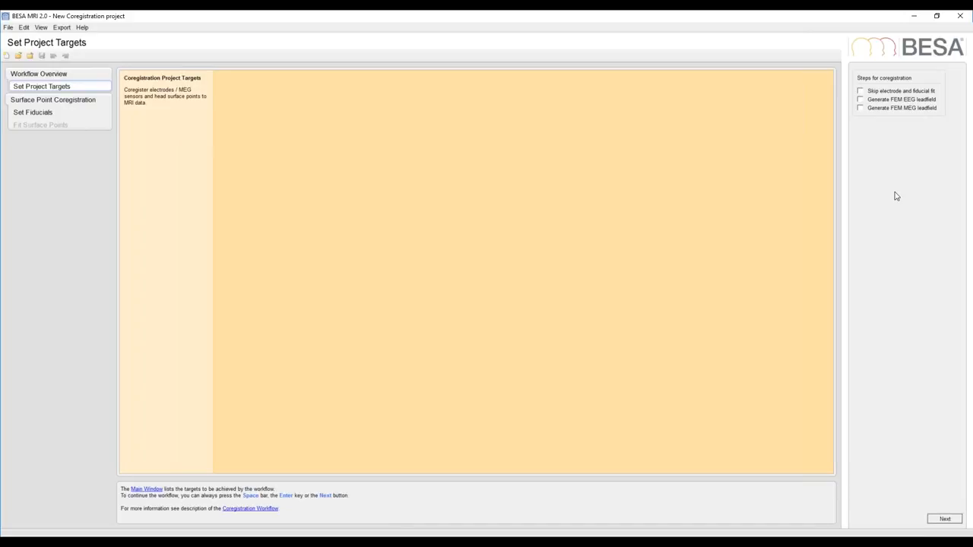
{"action": "key", "text": "space"}
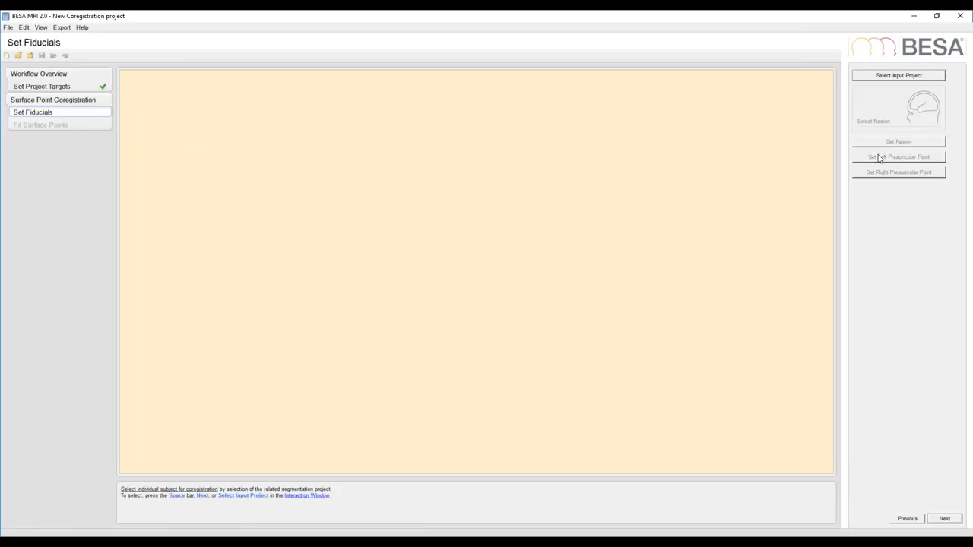
Load the MRI_T1 segmentation project of subject Z_Anonym_CG_TC1_3, check its fiducials and proceed to surface point fitting.
{"action": "left_click", "coordinate": [877, 76]}
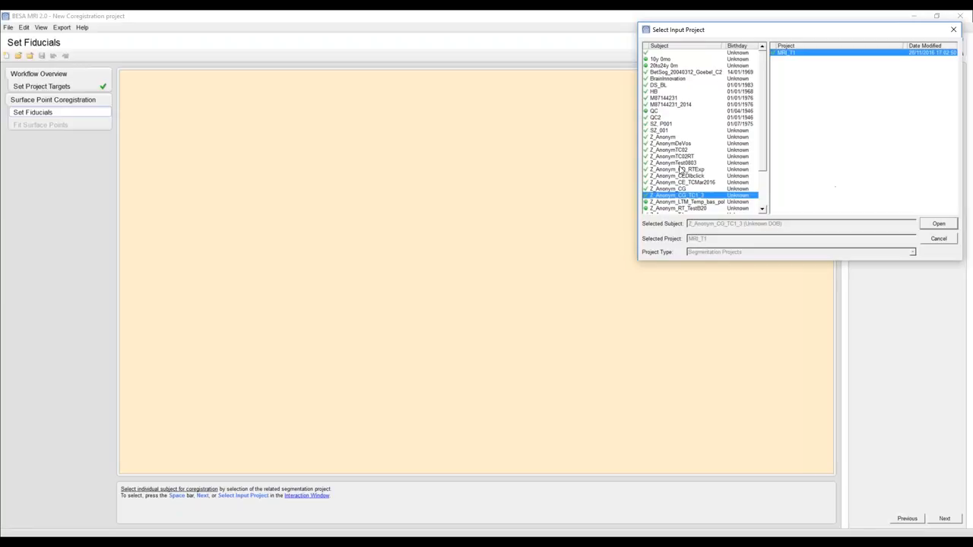
{"action": "left_click", "coordinate": [938, 224]}
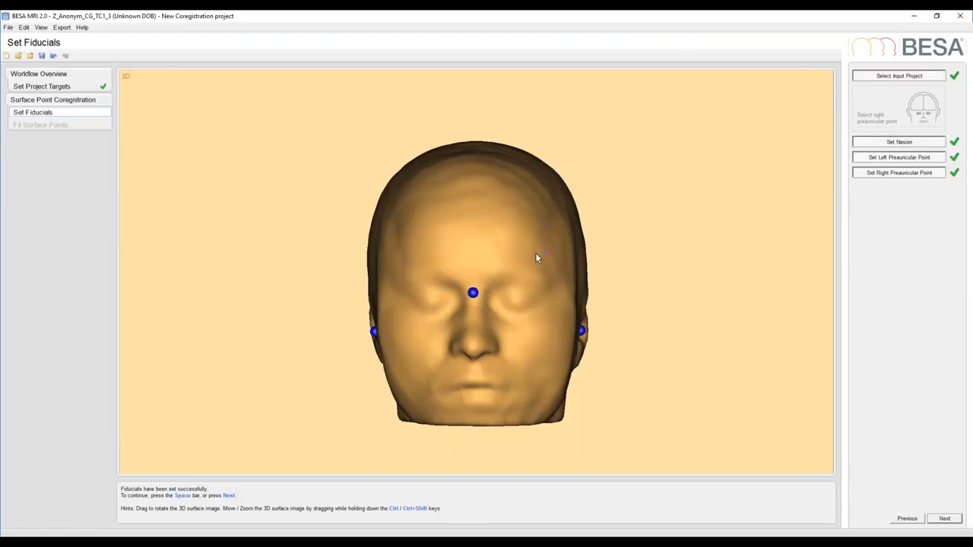
{"action": "left_click_drag", "start_coordinate": [532, 262], "coordinate": [500, 260]}
{"action": "left_click_drag", "start_coordinate": [569, 270], "coordinate": [522, 265]}
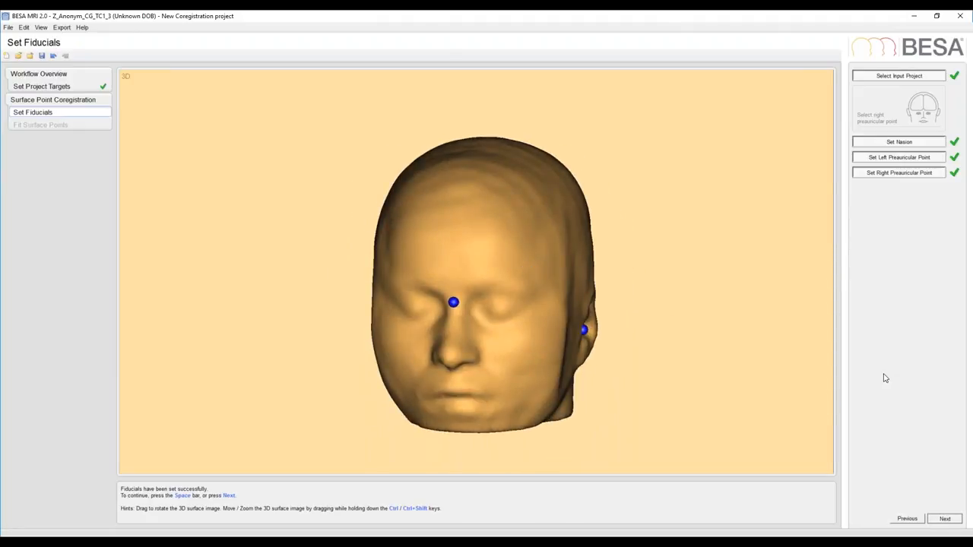
{"action": "key", "text": "space"}
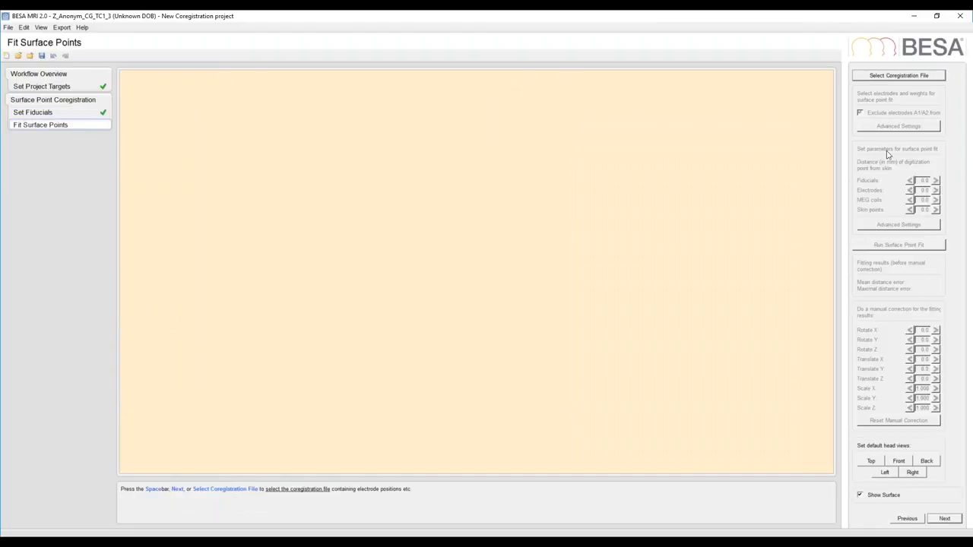
Load the coregistration file FlowField-test3.sfh and run the surface point fit.
{"action": "left_click", "coordinate": [881, 78]}
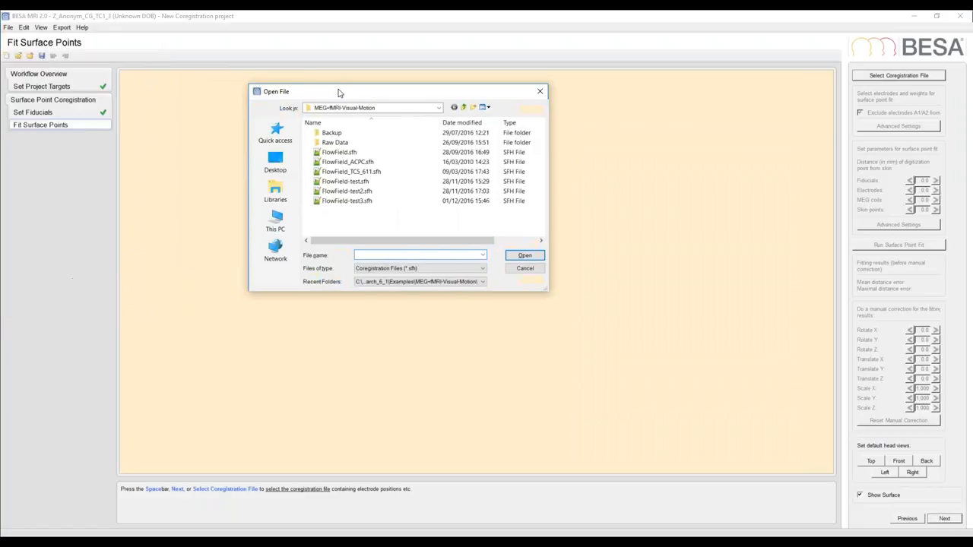
{"action": "left_click", "coordinate": [347, 202]}
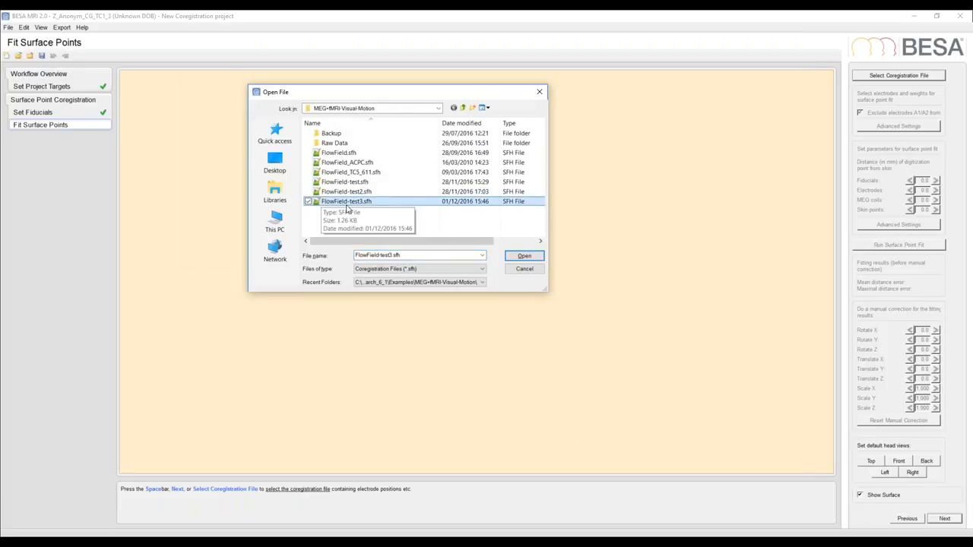
{"action": "left_click", "coordinate": [531, 256]}
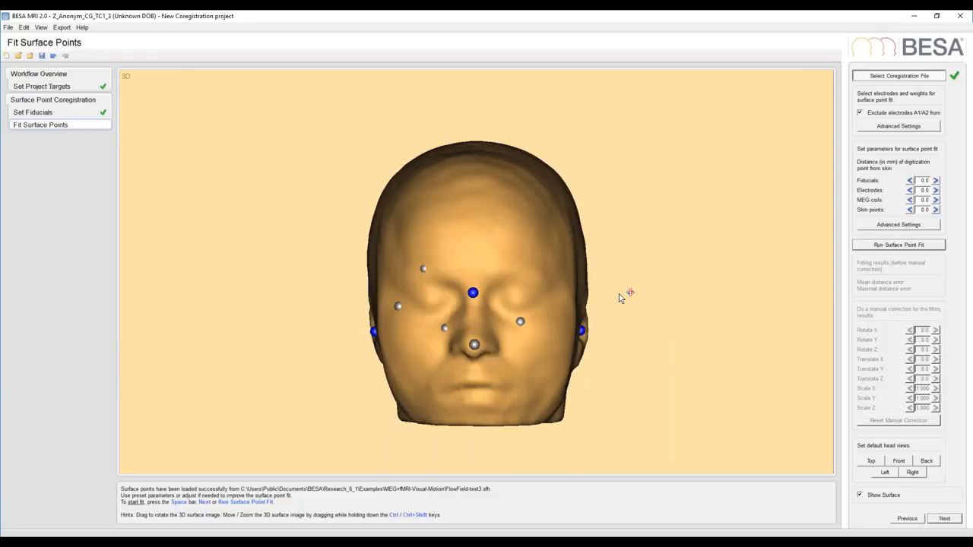
{"action": "mouse_move", "coordinate": [547, 270]}
{"action": "left_mouse_down"}
{"action": "mouse_move", "coordinate": [499, 272]}
{"action": "mouse_move", "coordinate": [532, 269]}
{"action": "left_mouse_up"}
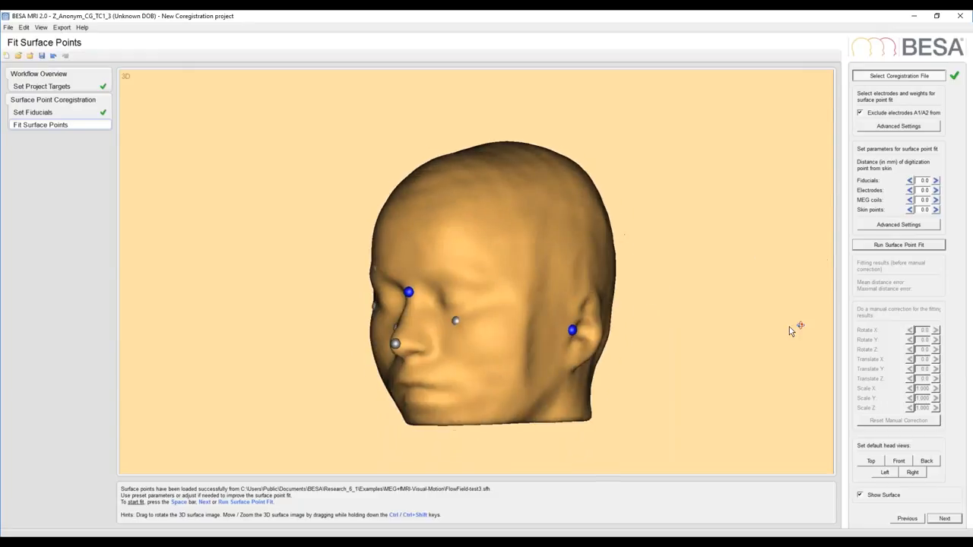
{"action": "left_click", "coordinate": [878, 248]}
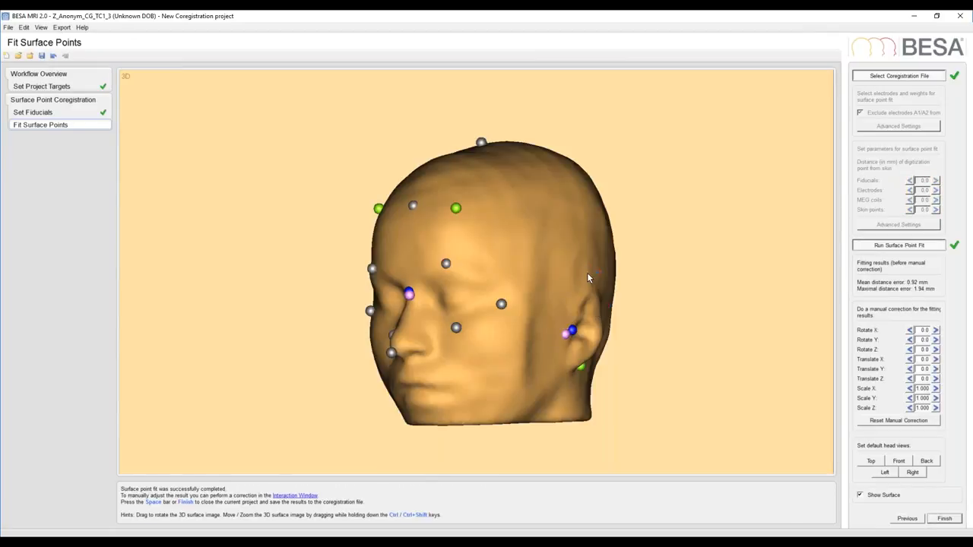
Finish and save the coregistration project as COR__MRI_T1__FlowField-test3, then return to BESA Research and accept the MRI coregistration.
{"action": "mouse_move", "coordinate": [580, 258]}
{"action": "left_mouse_down"}
{"action": "mouse_move", "coordinate": [517, 267]}
{"action": "mouse_move", "coordinate": [534, 276]}
{"action": "mouse_move", "coordinate": [565, 253]}
{"action": "mouse_move", "coordinate": [576, 261]}
{"action": "mouse_move", "coordinate": [568, 261]}
{"action": "left_mouse_up"}
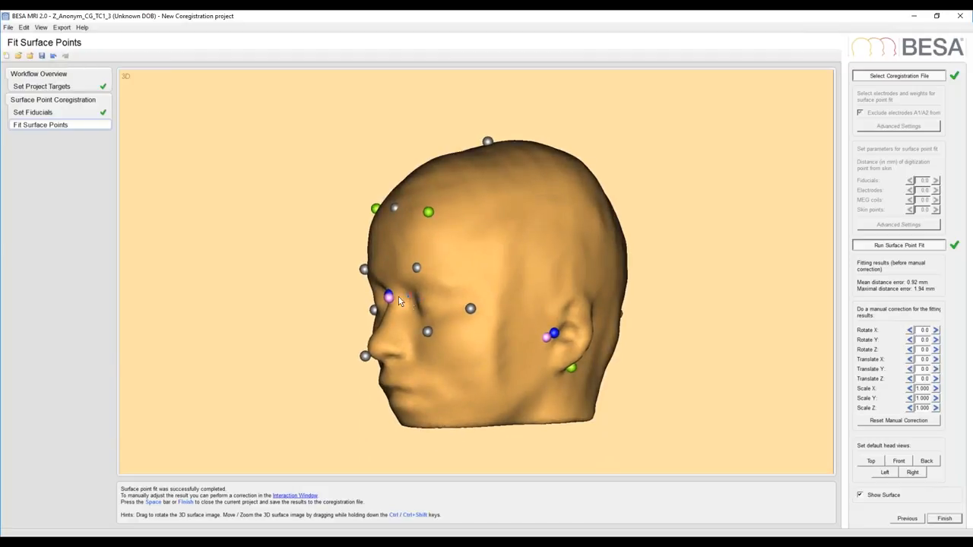
{"action": "mouse_move", "coordinate": [490, 275]}
{"action": "left_mouse_down"}
{"action": "mouse_move", "coordinate": [517, 275]}
{"action": "mouse_move", "coordinate": [493, 267]}
{"action": "left_mouse_up"}
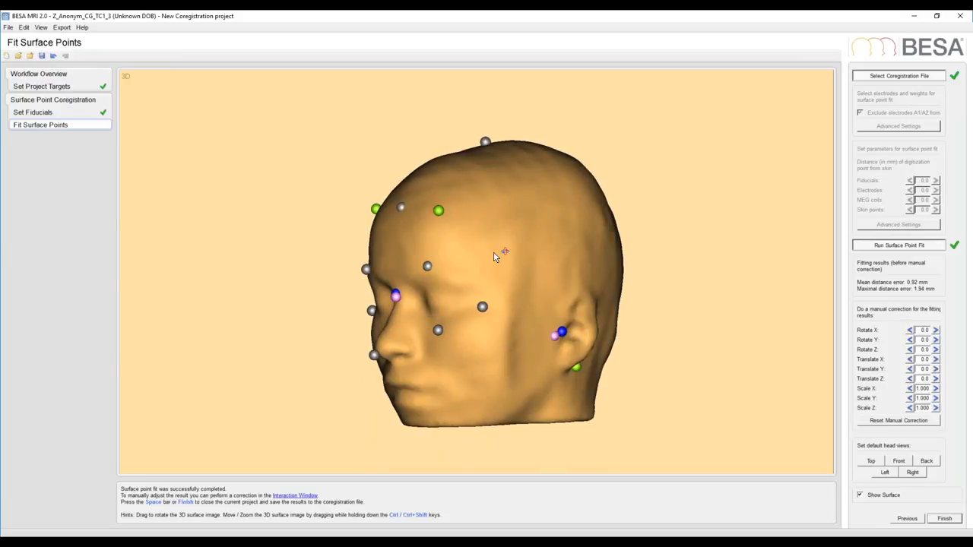
{"action": "mouse_move", "coordinate": [479, 256]}
{"action": "left_mouse_down"}
{"action": "mouse_move", "coordinate": [505, 272]}
{"action": "mouse_move", "coordinate": [487, 259]}
{"action": "mouse_move", "coordinate": [564, 261]}
{"action": "mouse_move", "coordinate": [491, 266]}
{"action": "left_mouse_up"}
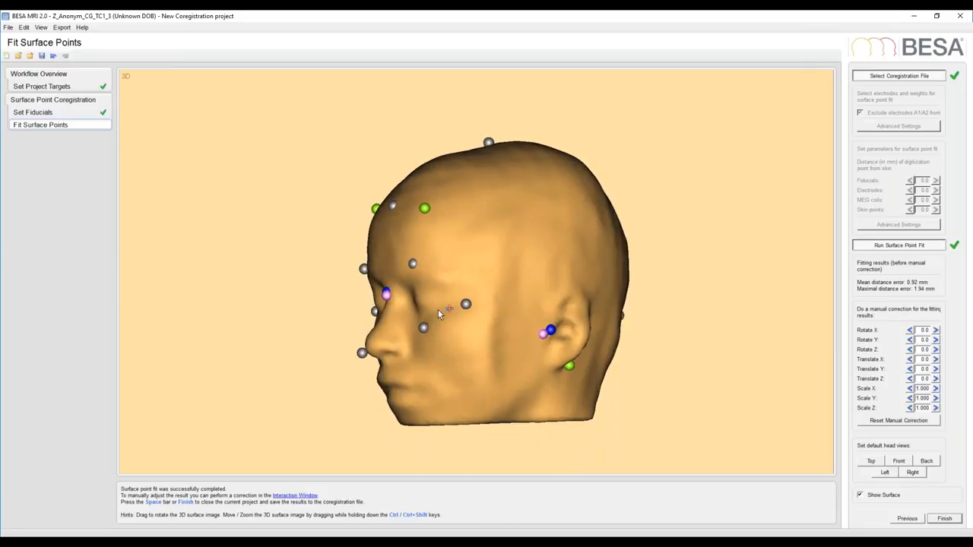
{"action": "left_click_drag", "start_coordinate": [567, 240], "coordinate": [521, 261]}
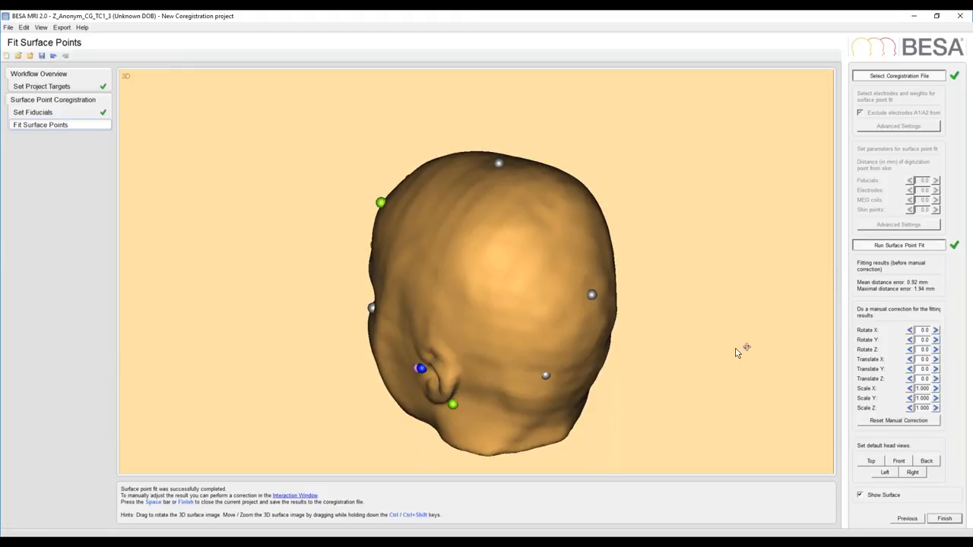
{"action": "left_click", "coordinate": [944, 519]}
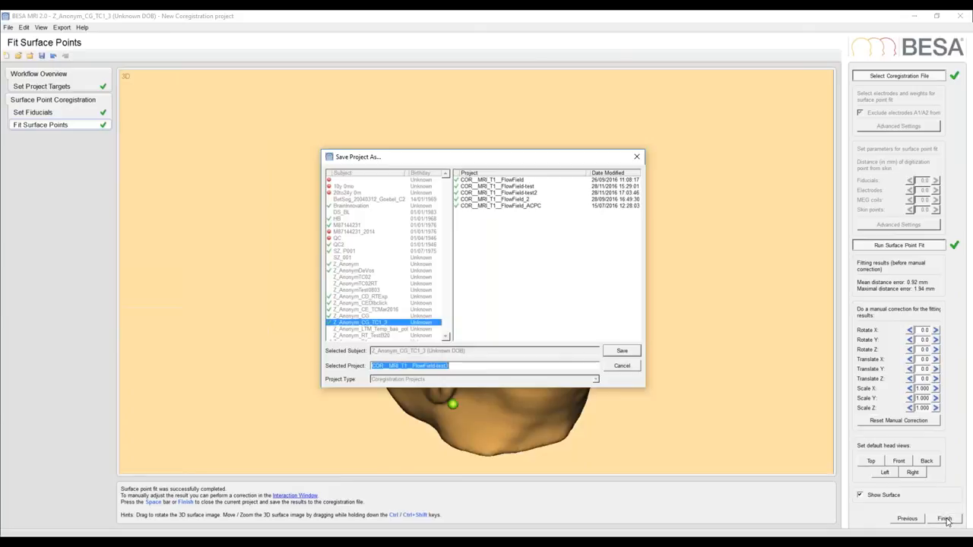
{"action": "left_click", "coordinate": [622, 351]}
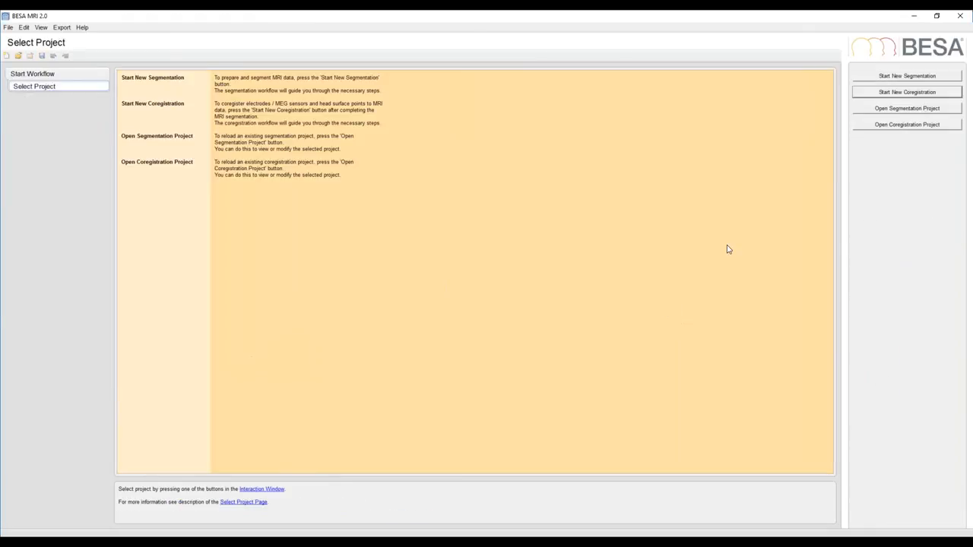
{"action": "left_click", "coordinate": [915, 19]}
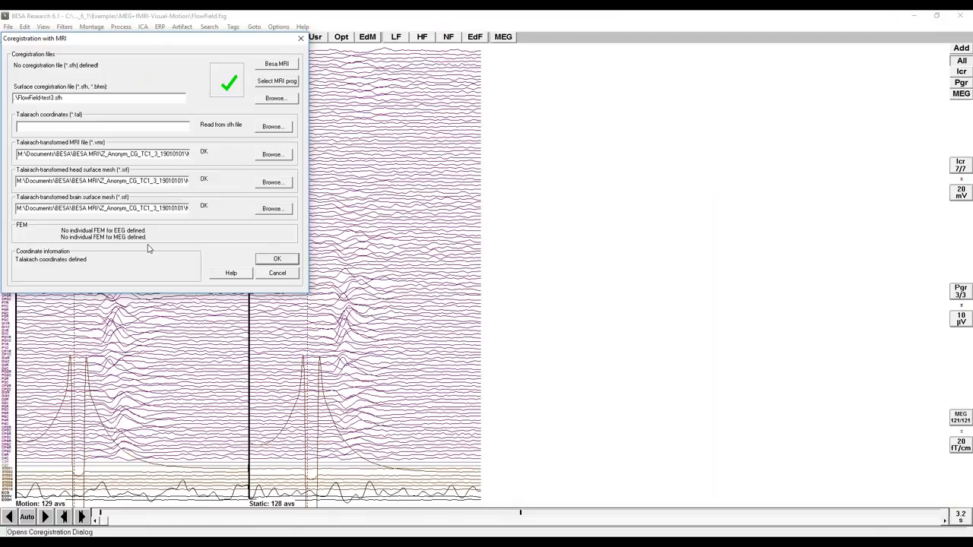
{"action": "left_click", "coordinate": [274, 260]}
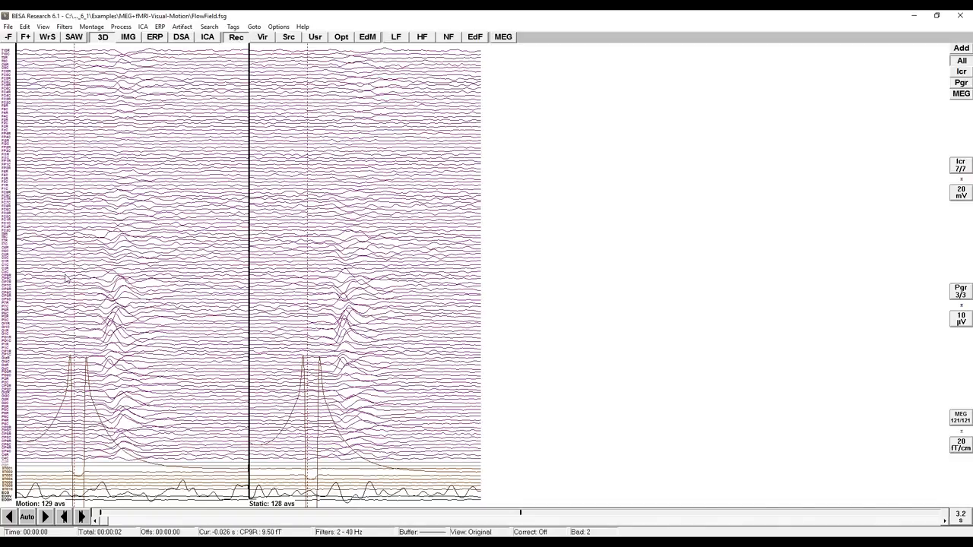
Start source analysis of the Motion average with an epoch from -100 to 400 ms and 2–40 Hz filters.
{"action": "left_click_drag", "start_coordinate": [47, 281], "coordinate": [162, 285]}
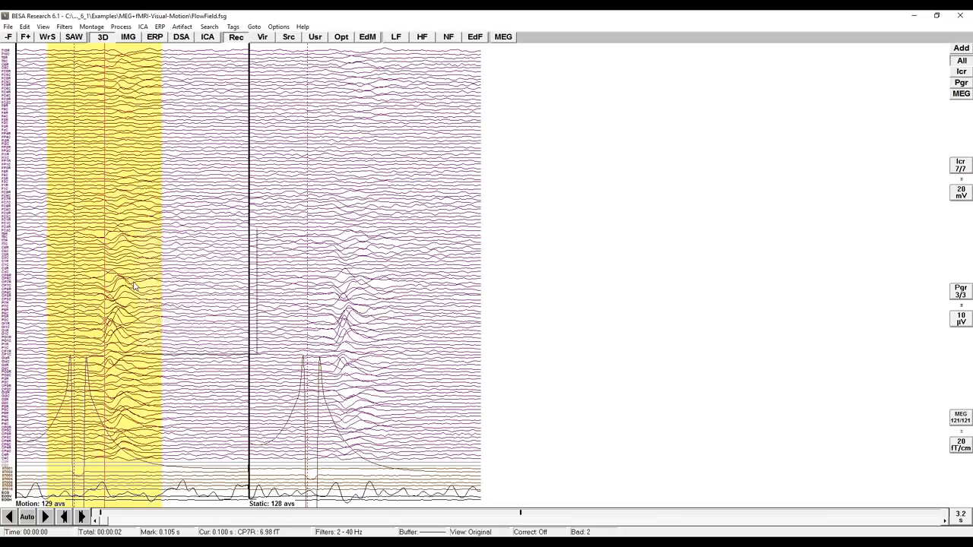
{"action": "right_click", "coordinate": [139, 288]}
{"action": "left_click", "coordinate": [182, 282]}
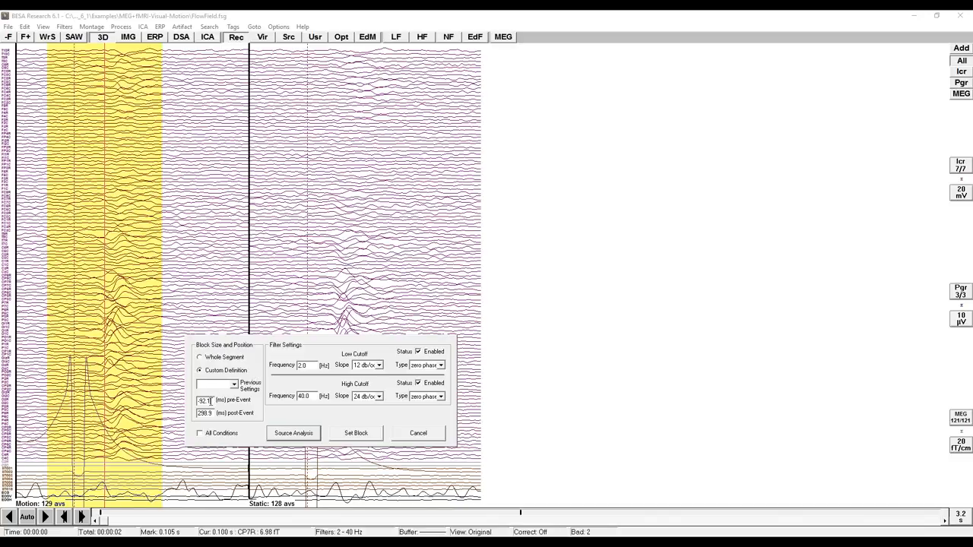
{"action": "double_click", "coordinate": [205, 400]}
{"action": "type", "text": "-100"}
{"action": "key", "text": "Tab"}
{"action": "type", "text": "40"}
{"action": "left_click", "coordinate": [313, 362]}
{"action": "left_click", "coordinate": [301, 435]}
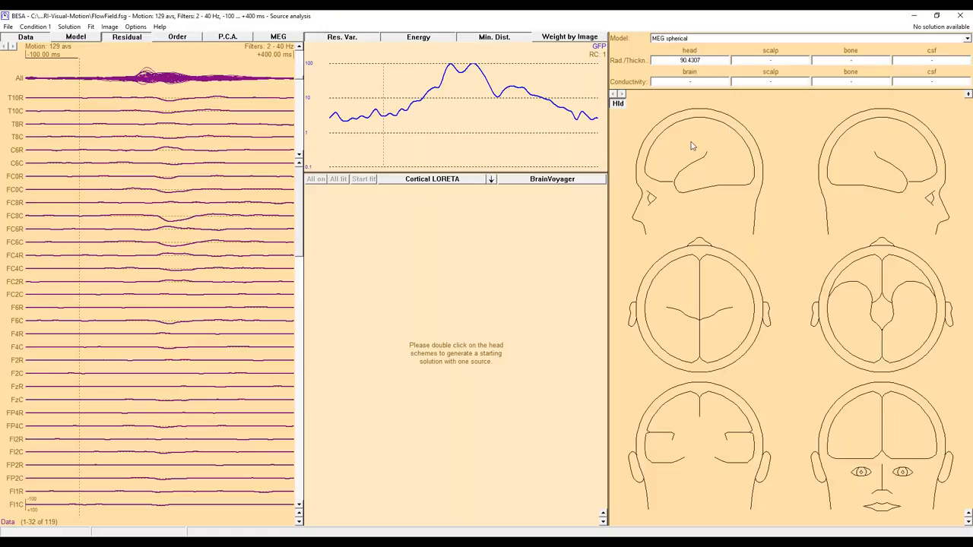
Enlarge the GFP plot and send the Static average to source analysis with the same -100 to 400 ms epoch and 2–40 Hz filters.
{"action": "left_click_drag", "start_coordinate": [487, 172], "coordinate": [490, 206]}
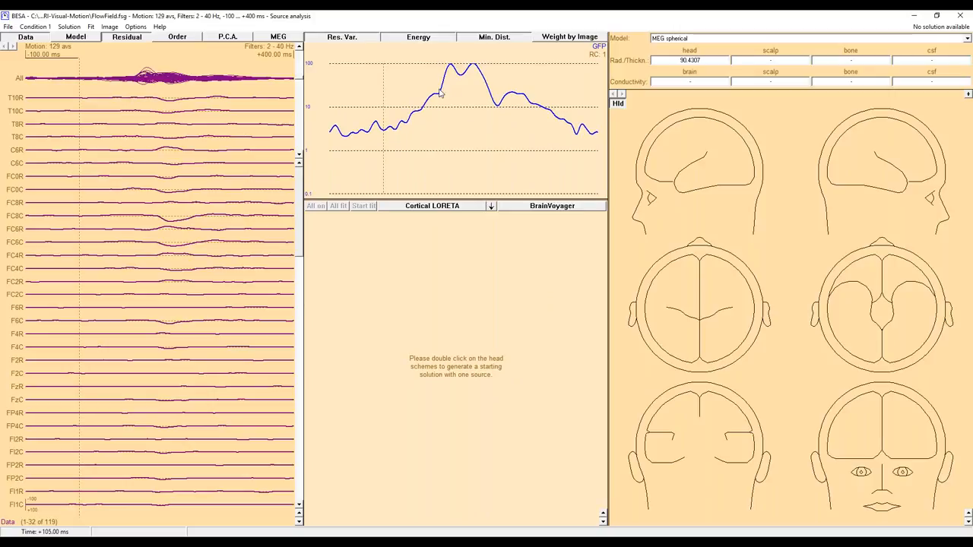
{"action": "left_click", "coordinate": [913, 18]}
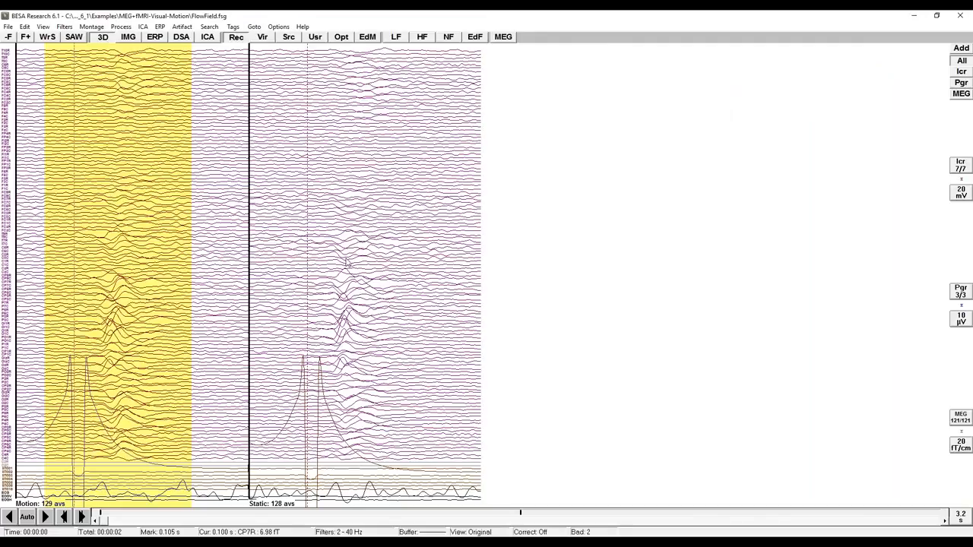
{"action": "left_click_drag", "start_coordinate": [289, 263], "coordinate": [385, 270]}
{"action": "right_click", "coordinate": [367, 268]}
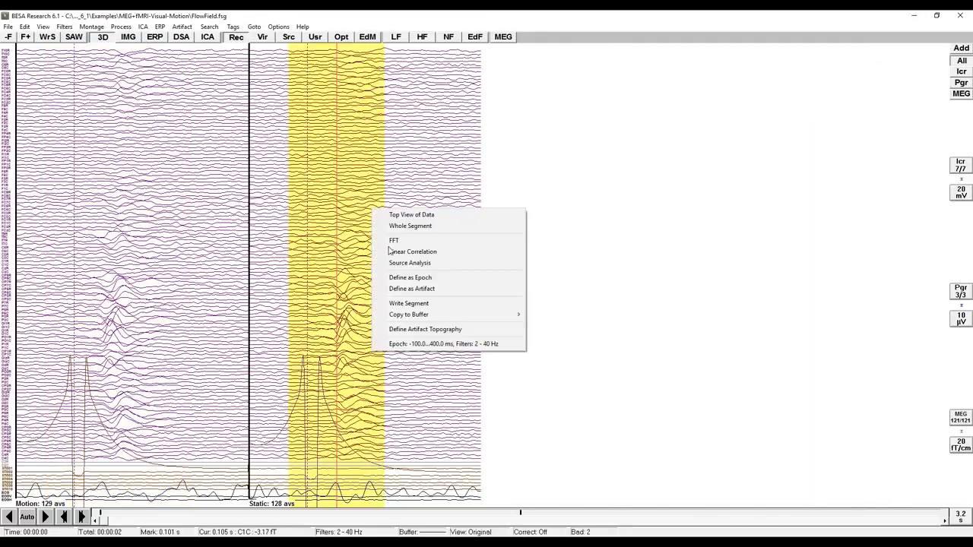
{"action": "left_click", "coordinate": [422, 345]}
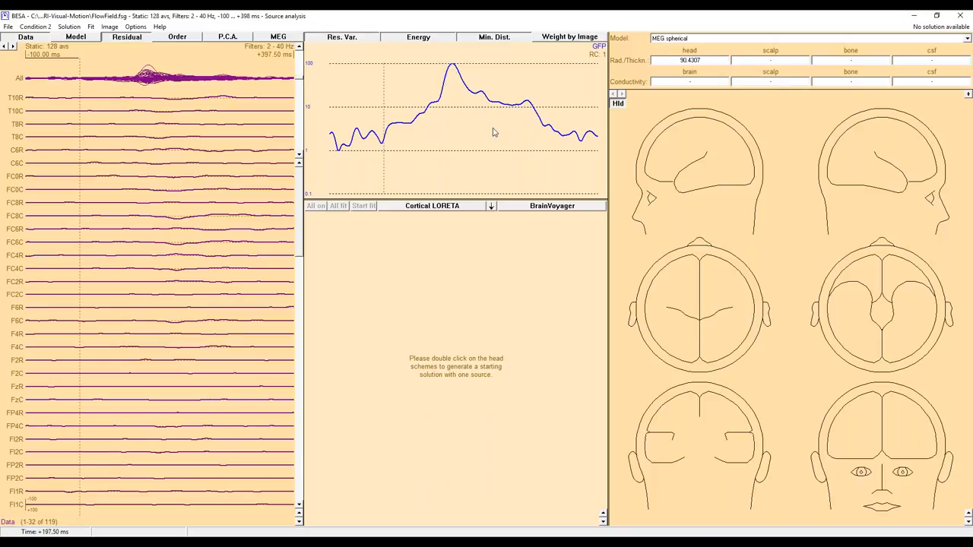
Switch back to the Motion condition and compute Cortical LORETA at the first GFP peak, 125 ms.
{"action": "left_click", "coordinate": [5, 46]}
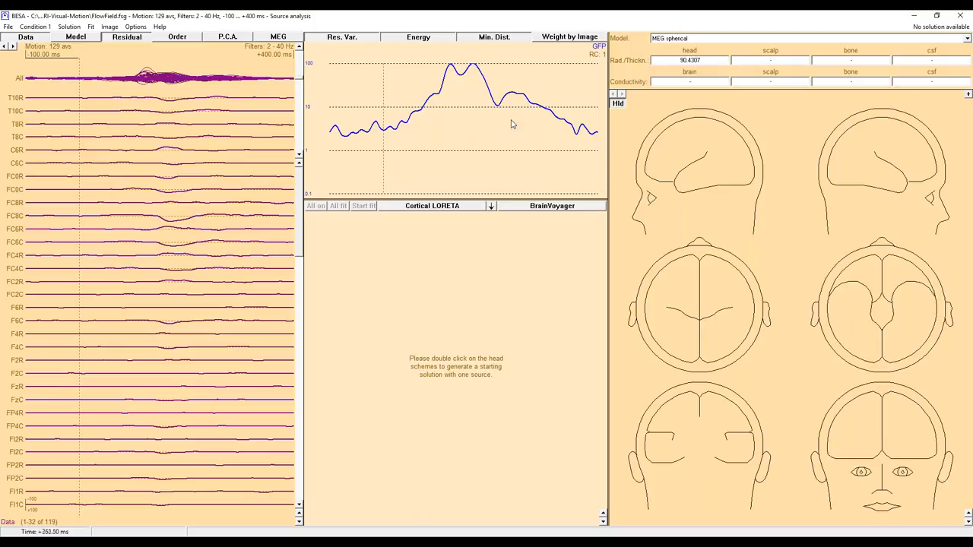
{"action": "left_click", "coordinate": [450, 76]}
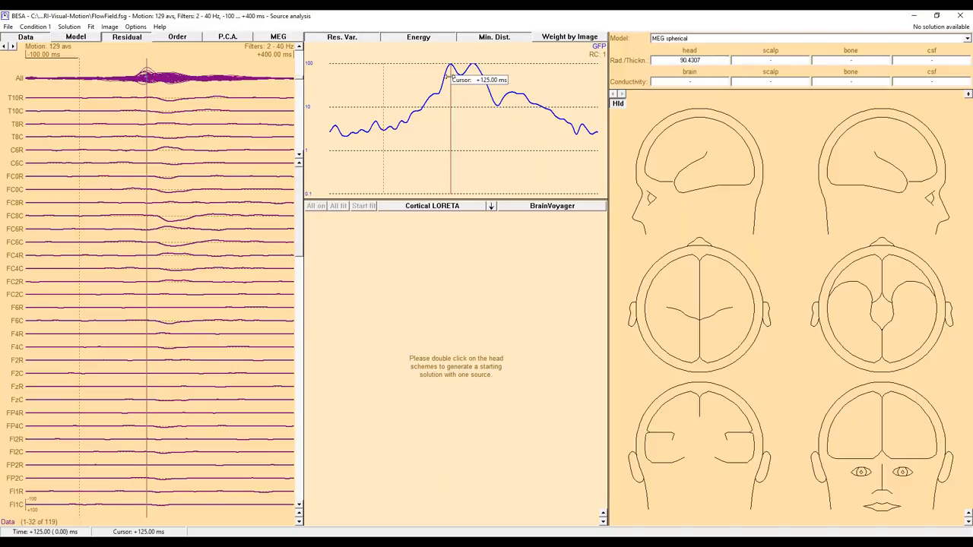
{"action": "left_click", "coordinate": [491, 210]}
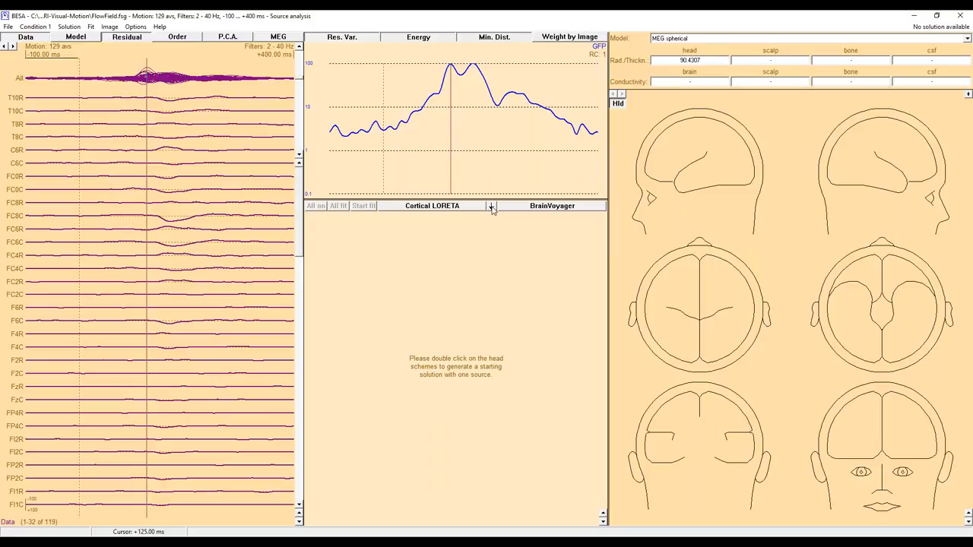
{"action": "left_click", "coordinate": [516, 315]}
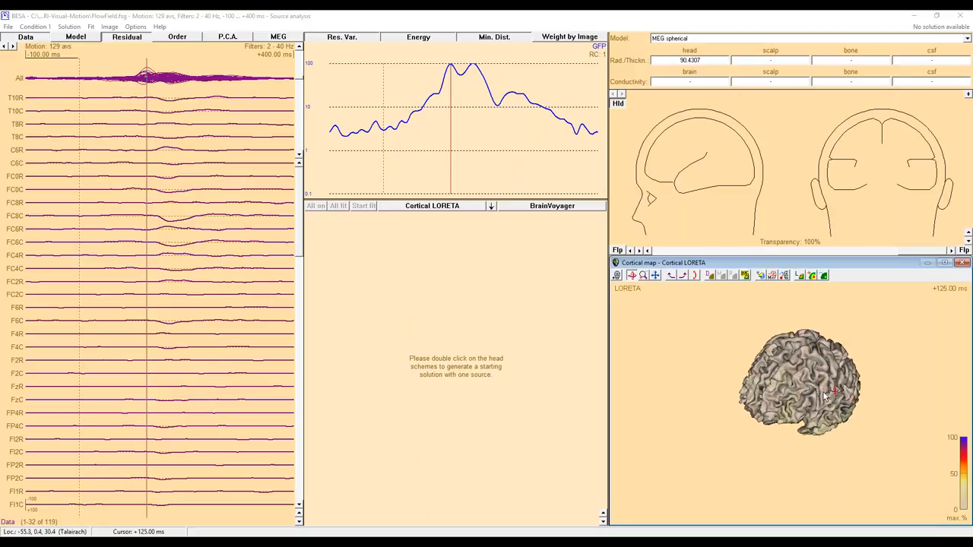
Examine the LORETA map on the back of the brain, including at the second GFP peak at 167.5 ms.
{"action": "left_click", "coordinate": [671, 278]}
{"action": "left_click", "coordinate": [672, 279]}
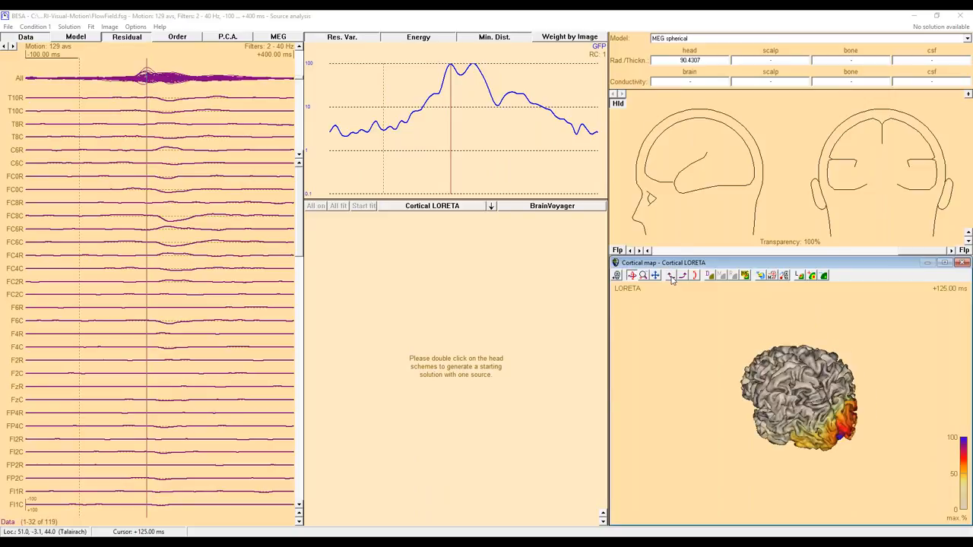
{"action": "left_click", "coordinate": [672, 279]}
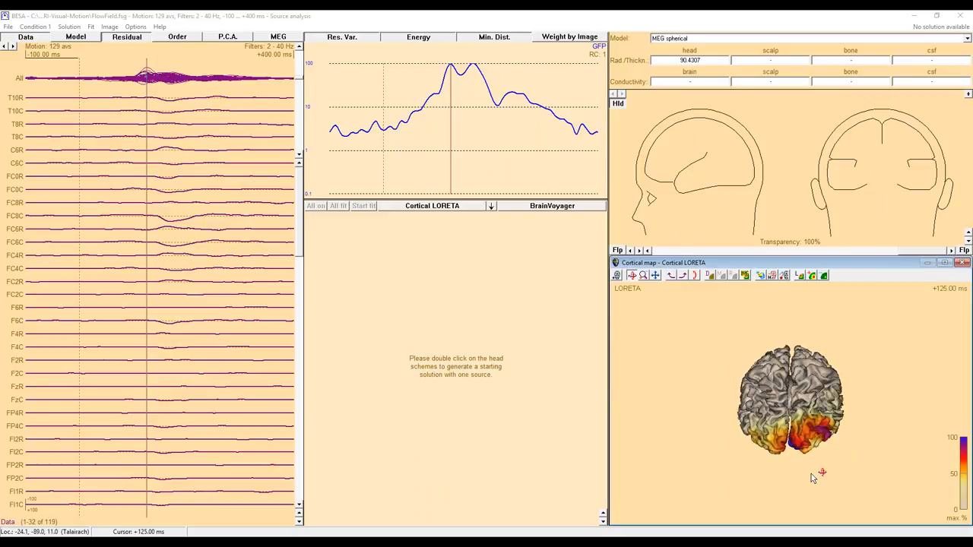
{"action": "scroll", "coordinate": [798, 427], "scroll_direction": "up", "scroll_amount": 4}
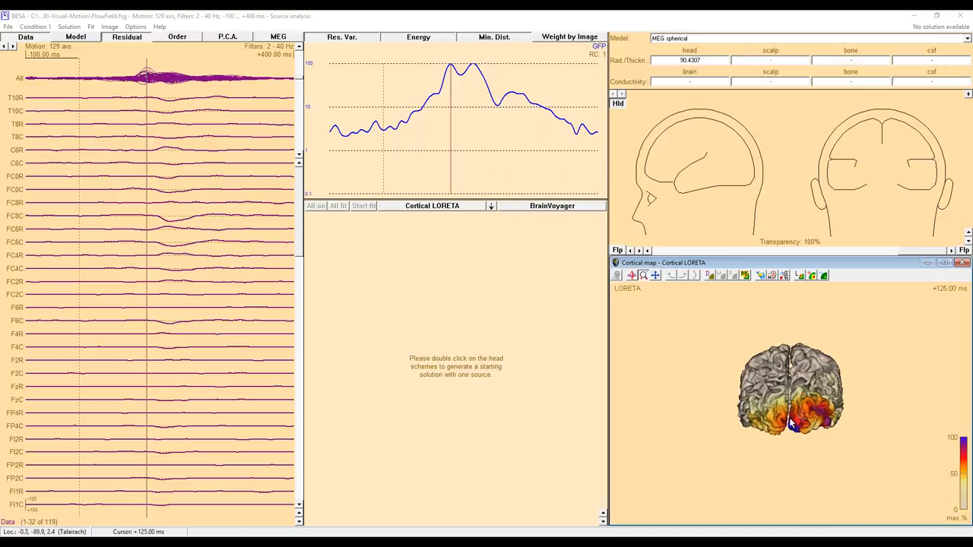
{"action": "mouse_move", "coordinate": [805, 423]}
{"action": "left_mouse_down"}
{"action": "mouse_move", "coordinate": [818, 440]}
{"action": "mouse_move", "coordinate": [803, 434]}
{"action": "mouse_move", "coordinate": [817, 432]}
{"action": "mouse_move", "coordinate": [808, 414]}
{"action": "left_mouse_up"}
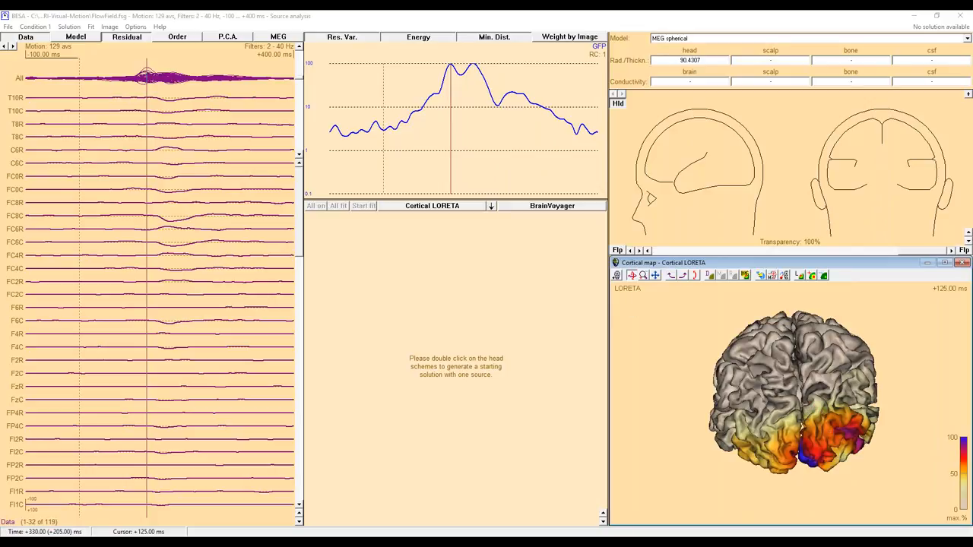
{"action": "left_click", "coordinate": [473, 76]}
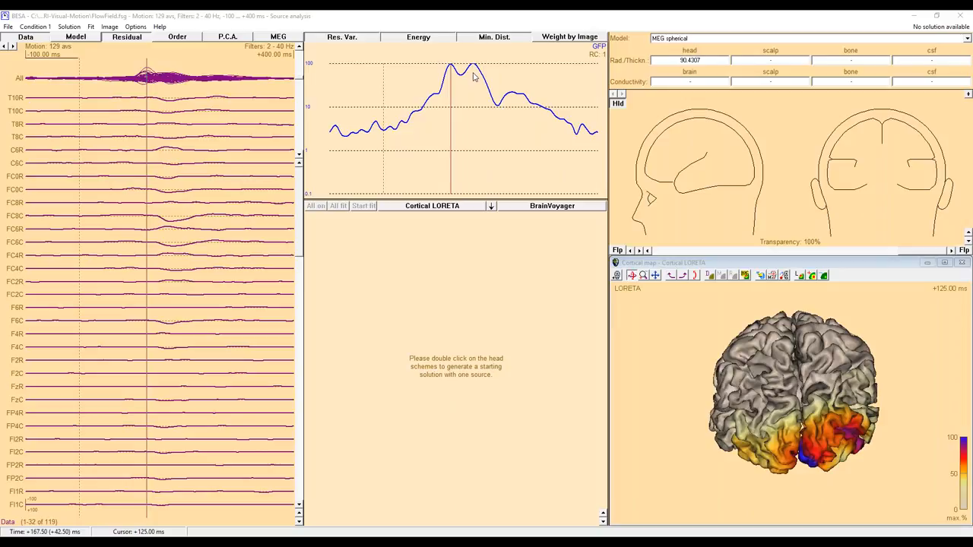
{"action": "left_click", "coordinate": [474, 76]}
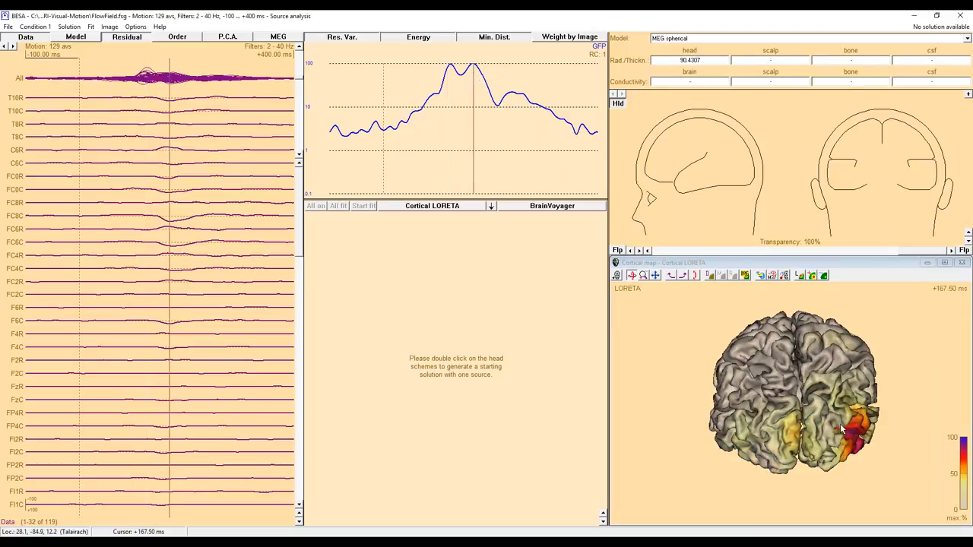
{"action": "left_click", "coordinate": [780, 431]}
{"action": "left_click_drag", "start_coordinate": [780, 431], "coordinate": [784, 432]}
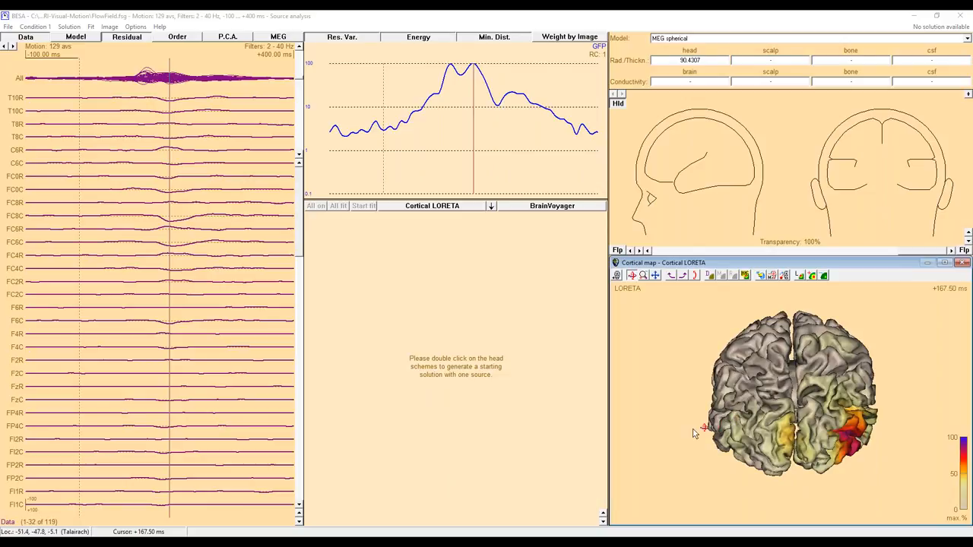
Step the time cursor back through the LORETA maps from the second GFP peak to the first at 125 ms.
{"action": "key", "text": "Left"}
{"action": "key", "text": "Left"}
{"action": "key", "text": "Left"}
{"action": "key", "text": "Left"}
{"action": "key", "text": "Left"}
{"action": "key", "text": "Left"}
{"action": "key", "text": "Left"}
{"action": "key", "text": "Left"}
{"action": "key", "text": "Left"}
{"action": "key", "text": "Left"}
{"action": "key", "text": "Left"}
{"action": "key", "text": "Left"}
{"action": "key", "text": "Left"}
{"action": "key", "text": "Left"}
{"action": "key", "text": "Left"}
{"action": "key", "text": "Left"}
{"action": "key", "text": "Left"}
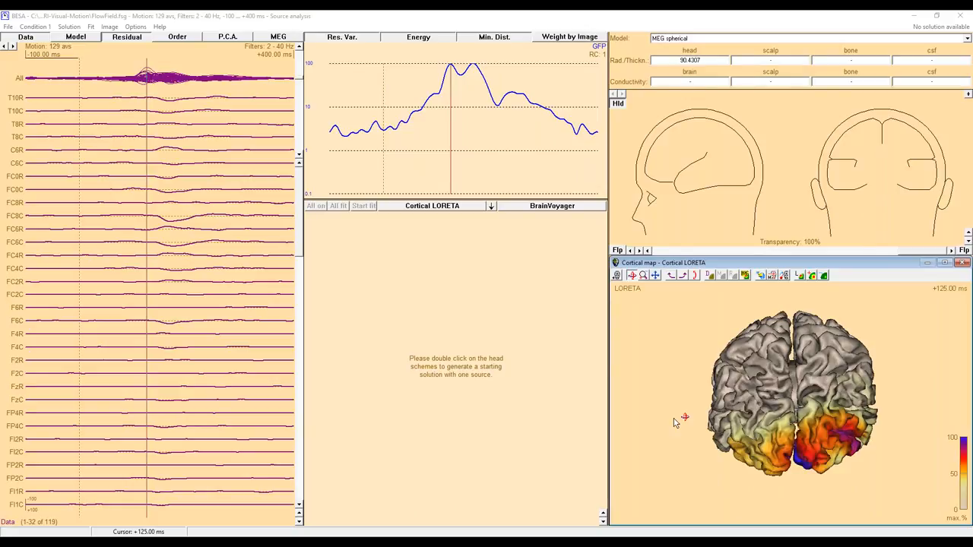
Compute Cortical CLARA at 125 ms and lower the maximum of the map's color scale so weaker activity shows.
{"action": "left_click", "coordinate": [491, 207]}
{"action": "left_click", "coordinate": [535, 327]}
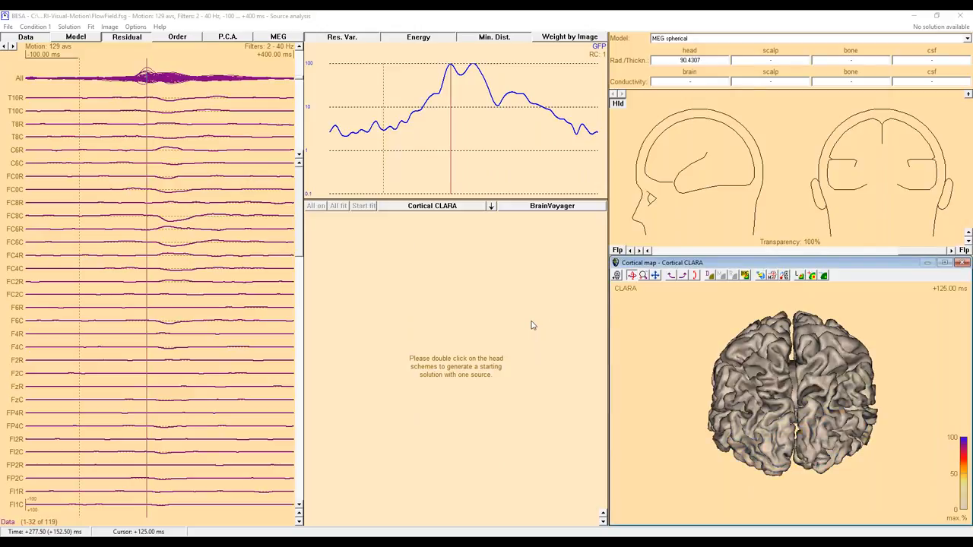
{"action": "left_click_drag", "start_coordinate": [816, 405], "coordinate": [814, 376]}
{"action": "left_click", "coordinate": [811, 276]}
{"action": "left_click", "coordinate": [812, 276]}
{"action": "left_click_drag", "start_coordinate": [820, 376], "coordinate": [719, 376]}
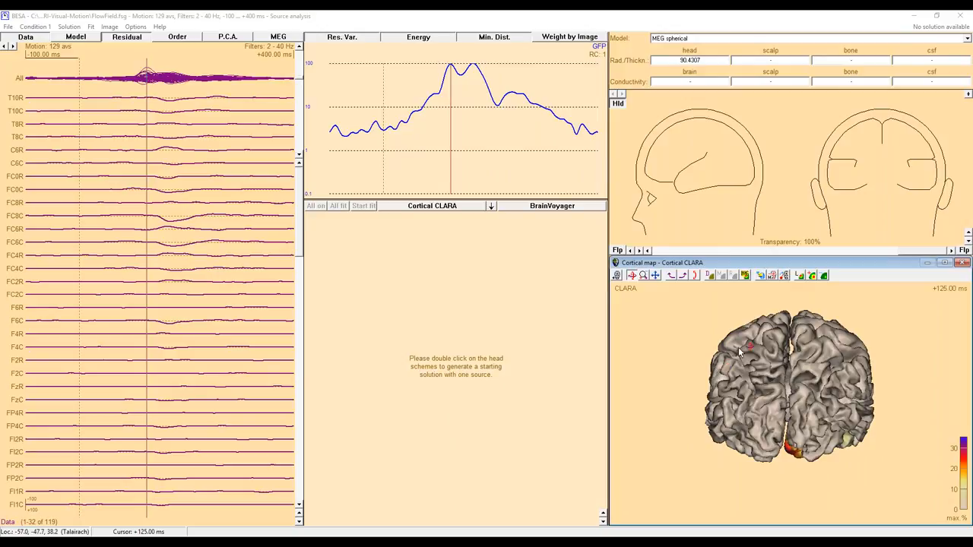
Switch the cortical map to the inflated brain surface and compute Cortical CLARA at the second GFP peak, 167.5 ms.
{"action": "left_click", "coordinate": [763, 279]}
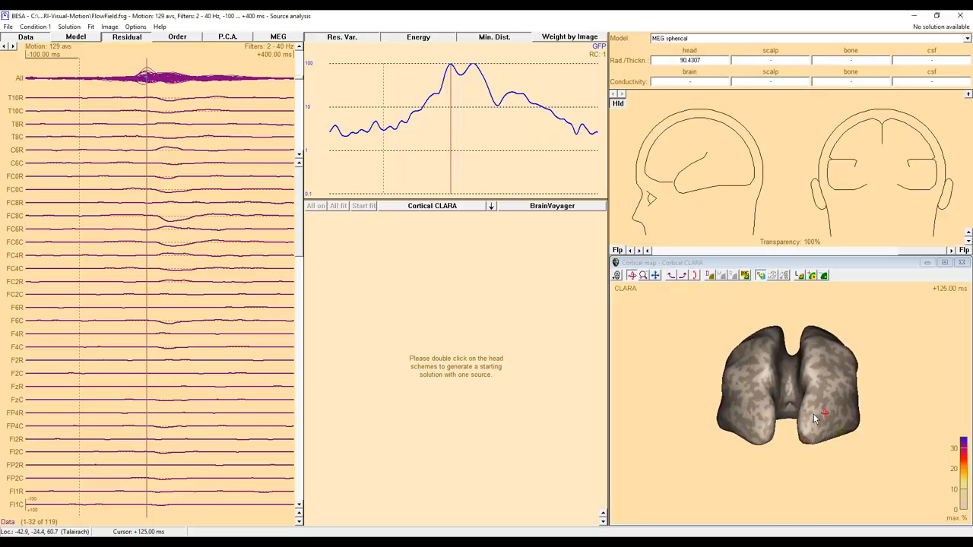
{"action": "left_click_drag", "start_coordinate": [812, 424], "coordinate": [771, 422]}
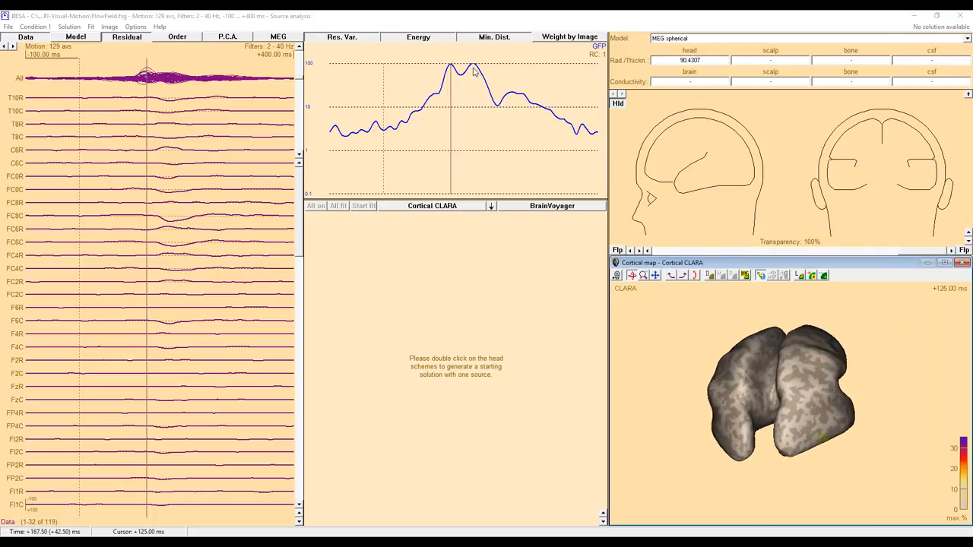
{"action": "left_click", "coordinate": [473, 71]}
{"action": "left_click", "coordinate": [472, 71]}
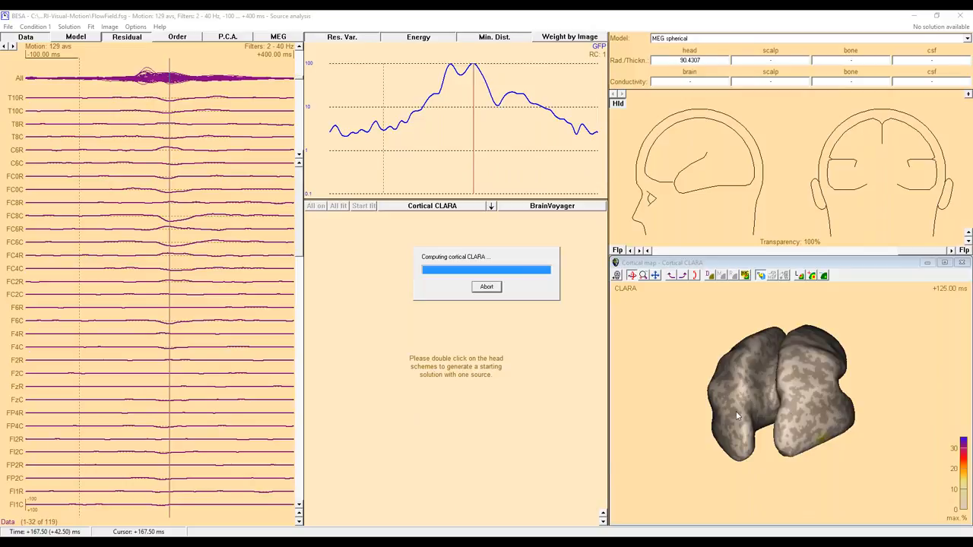
Lower the color scale maximum of the 167.5 ms CLARA map further and switch back to the normal brain surface.
{"action": "left_click_drag", "start_coordinate": [737, 418], "coordinate": [892, 394]}
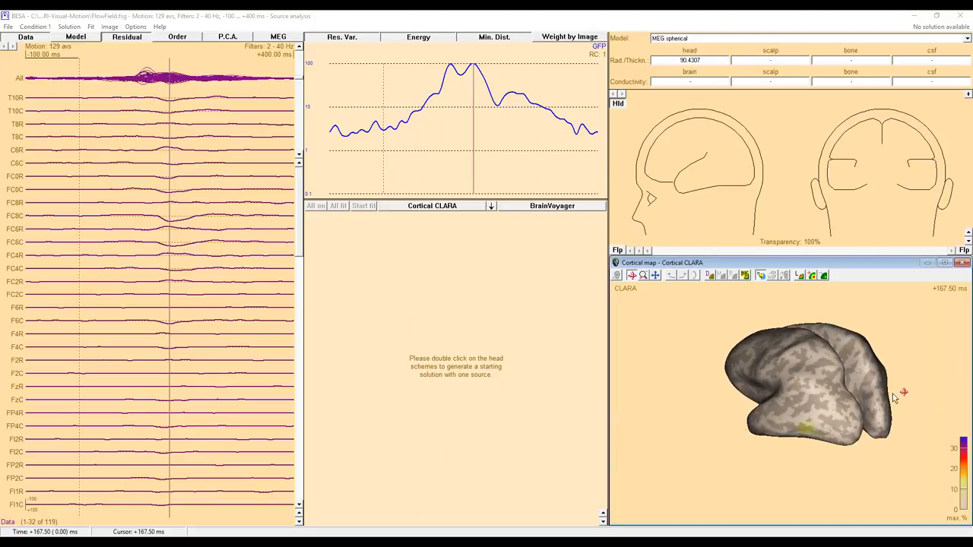
{"action": "left_click", "coordinate": [812, 276]}
{"action": "left_click_drag", "start_coordinate": [869, 373], "coordinate": [829, 407]}
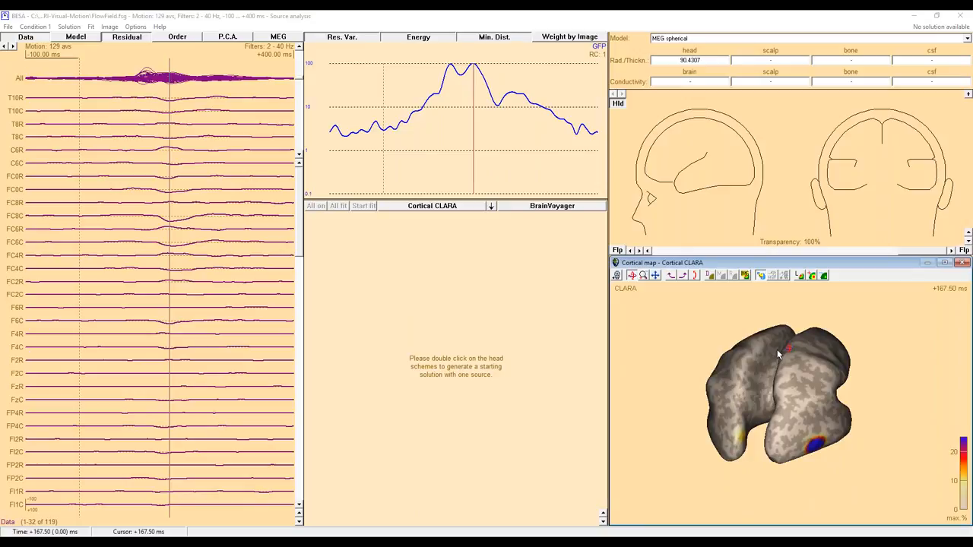
{"action": "left_click", "coordinate": [760, 276]}
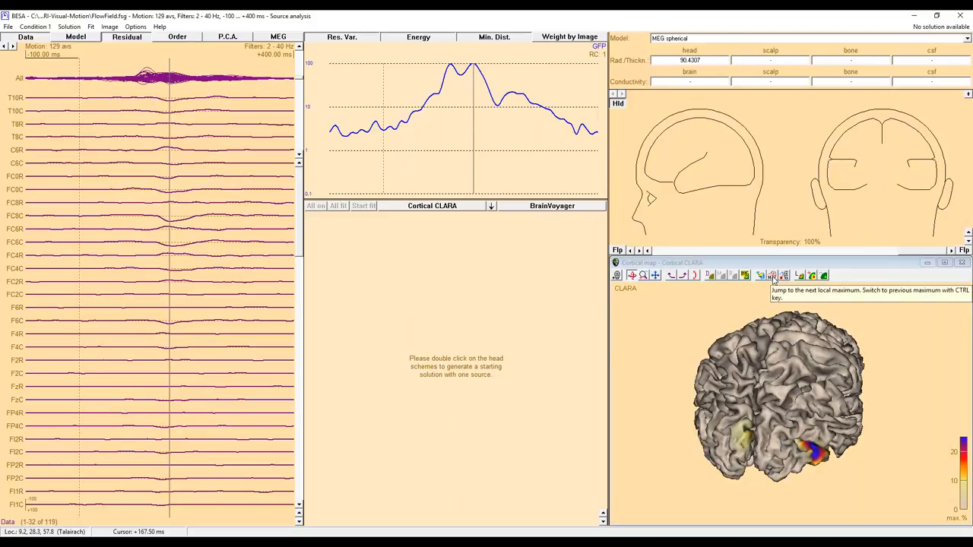
Jump to the first local maximum of the 167.5 ms CLARA map and add a source at that location.
{"action": "left_click", "coordinate": [772, 277]}
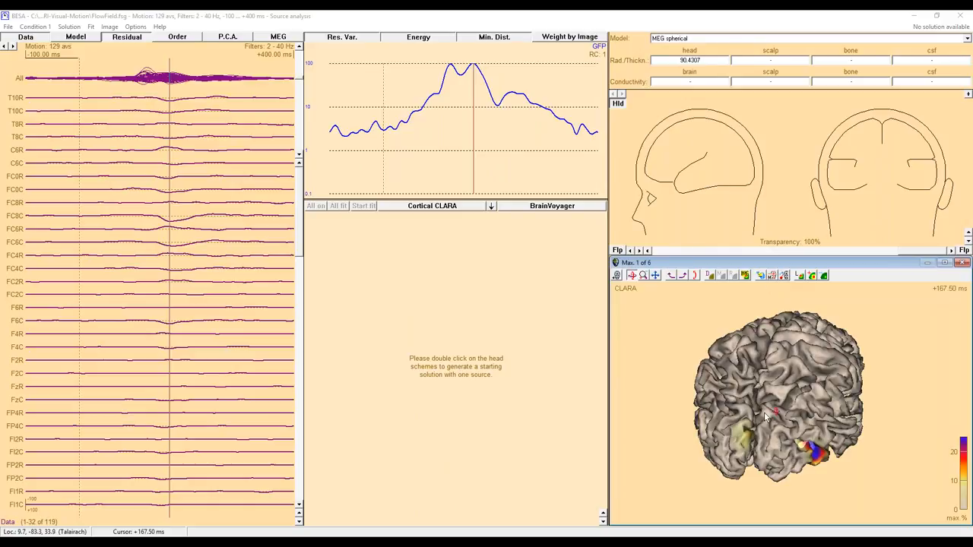
{"action": "left_click_drag", "start_coordinate": [757, 448], "coordinate": [780, 403]}
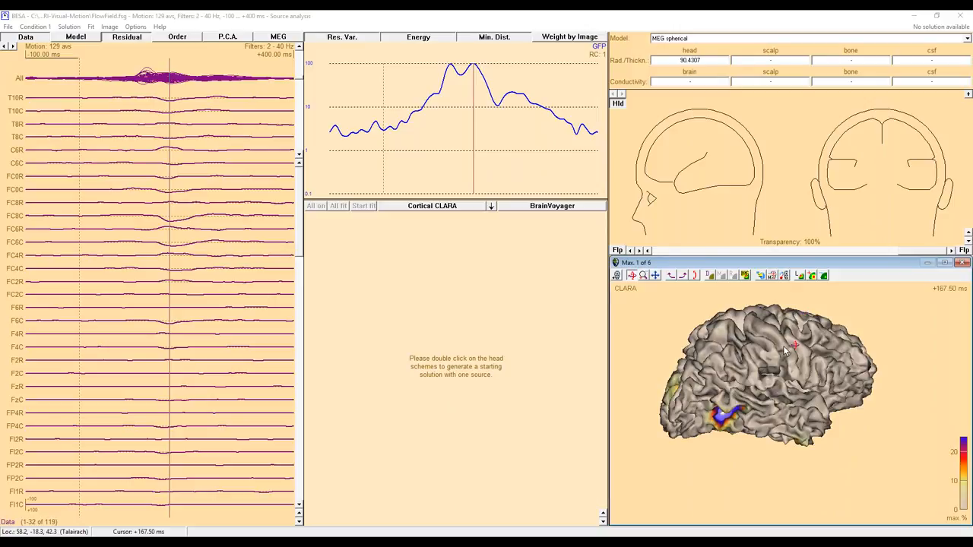
{"action": "left_click", "coordinate": [784, 277]}
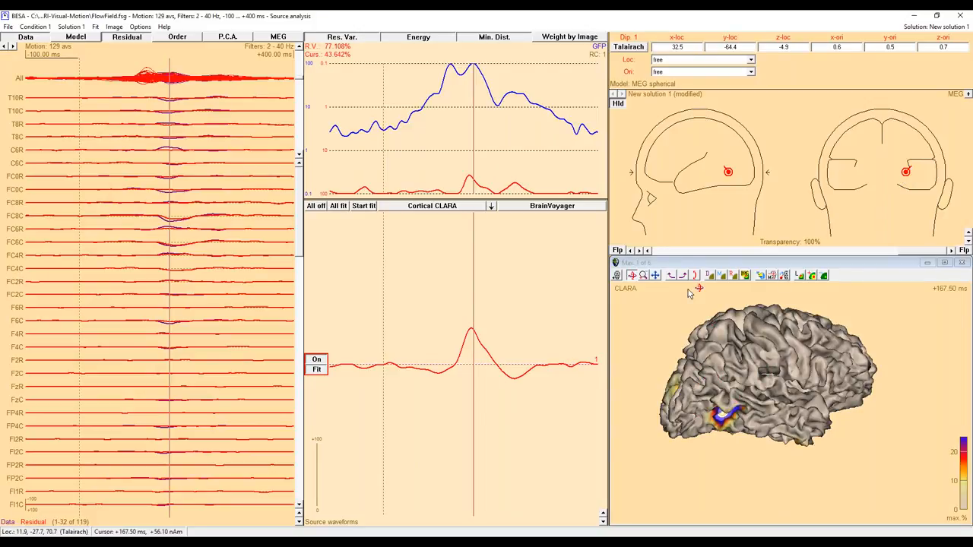
Advance to the third local maximum of the CLARA map, in the left hemisphere, and add a second source there.
{"action": "left_click", "coordinate": [772, 276]}
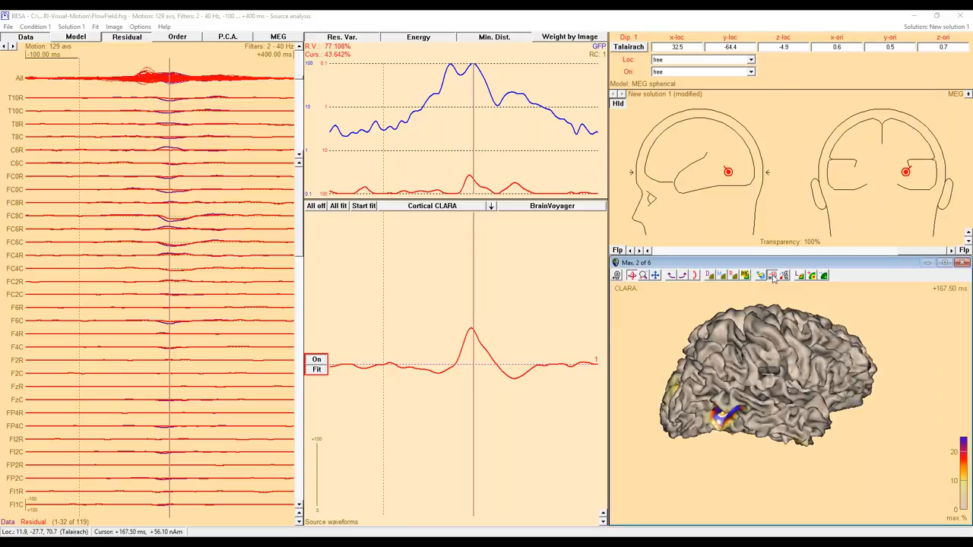
{"action": "left_click", "coordinate": [773, 278]}
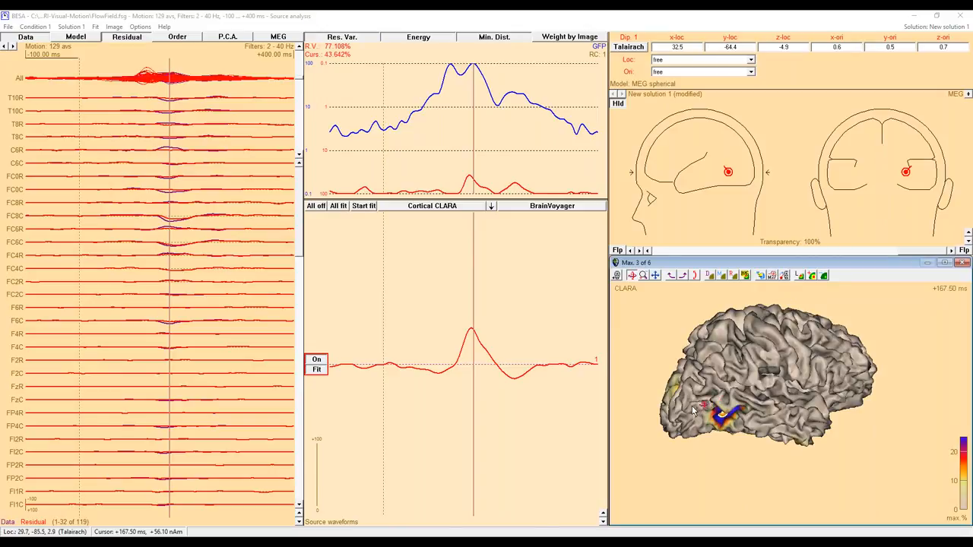
{"action": "double_click", "coordinate": [711, 409]}
{"action": "left_click_drag", "start_coordinate": [711, 408], "coordinate": [837, 325]}
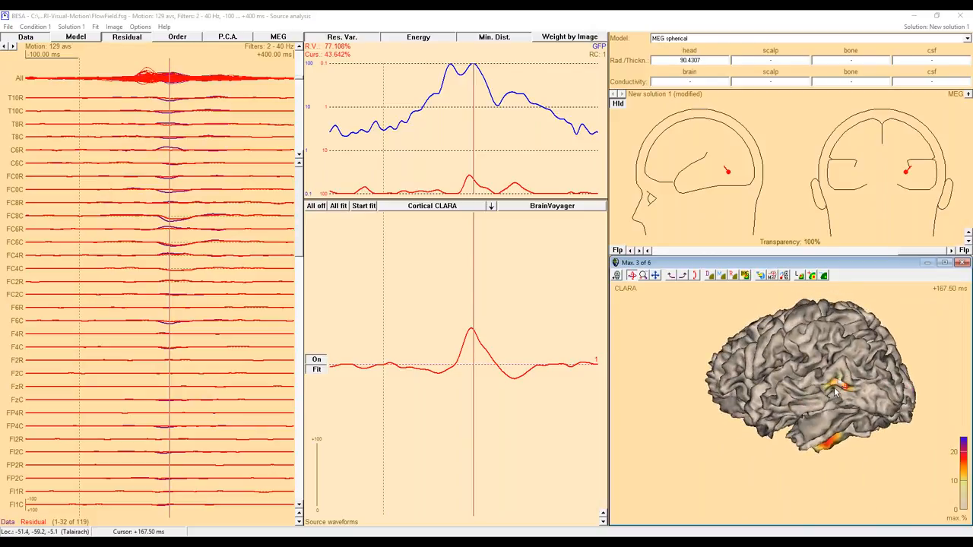
{"action": "left_click", "coordinate": [786, 278]}
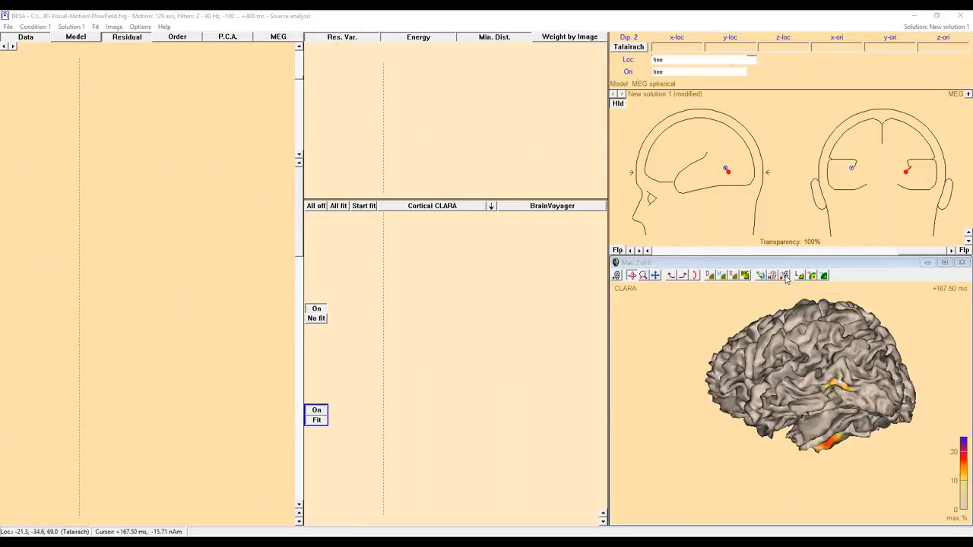
Step through the fourth, fifth and sixth CLARA maxima and examine their locations from the back and sides of the brain.
{"action": "left_click_drag", "start_coordinate": [867, 370], "coordinate": [751, 417]}
{"action": "left_click", "coordinate": [775, 277]}
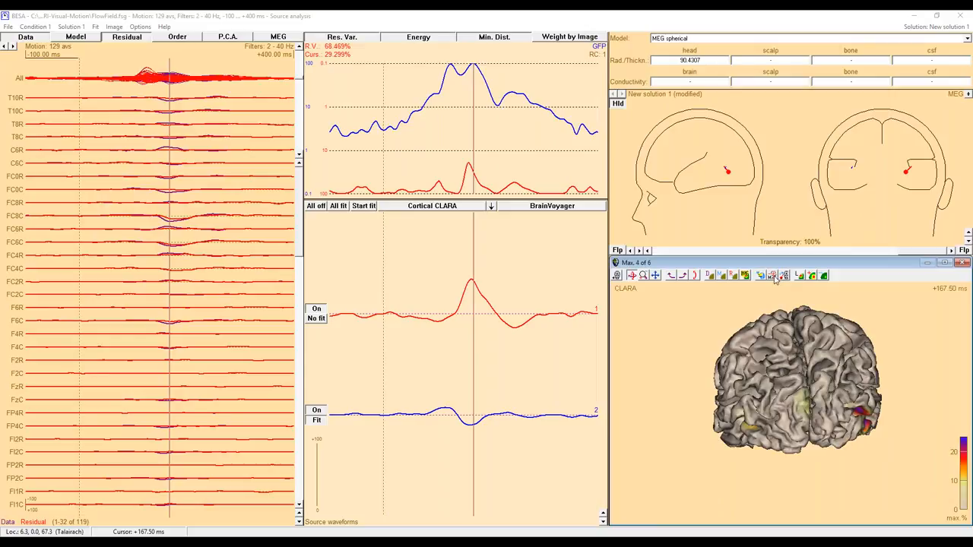
{"action": "left_click_drag", "start_coordinate": [821, 366], "coordinate": [877, 438]}
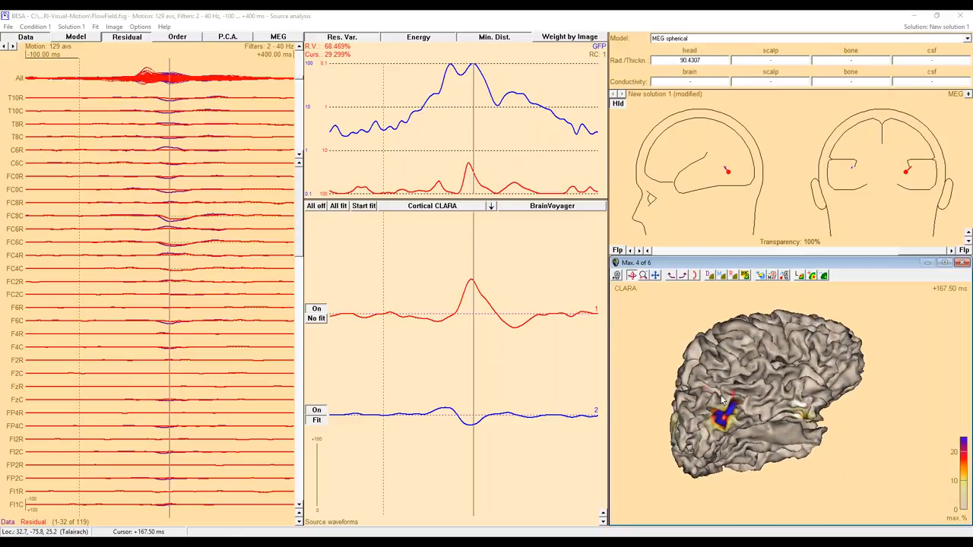
{"action": "left_click_drag", "start_coordinate": [724, 401], "coordinate": [855, 381]}
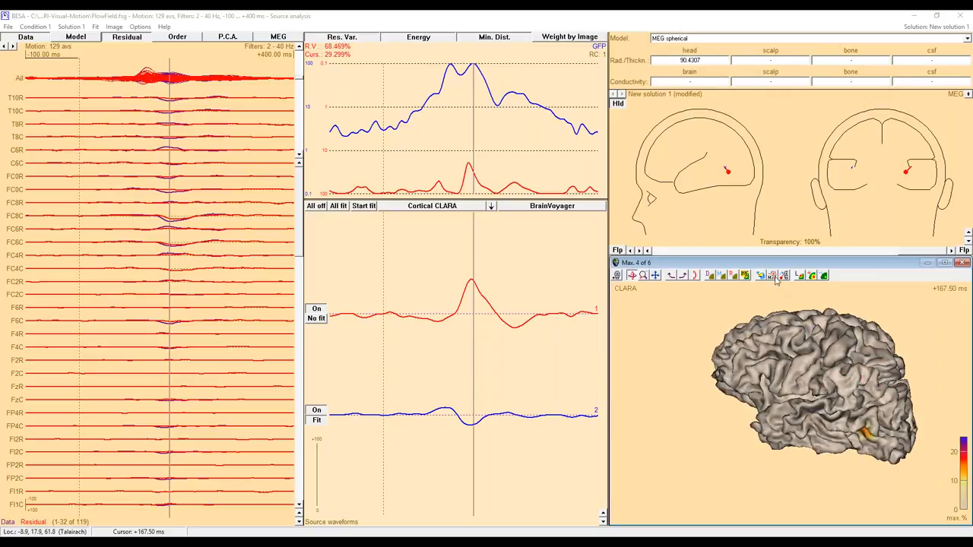
{"action": "left_click", "coordinate": [772, 276]}
{"action": "left_click", "coordinate": [772, 276]}
{"action": "left_click_drag", "start_coordinate": [843, 377], "coordinate": [757, 391]}
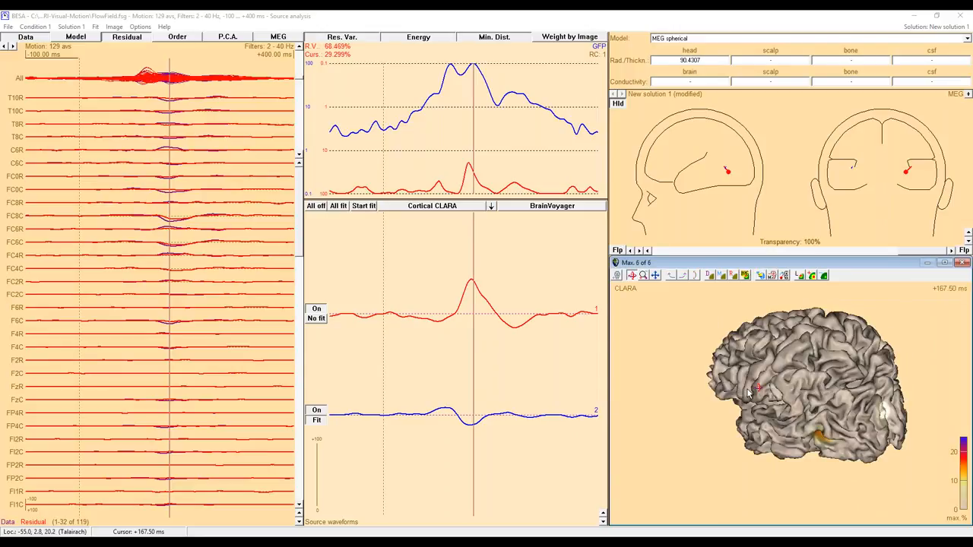
{"action": "left_click_drag", "start_coordinate": [862, 436], "coordinate": [779, 445]}
{"action": "left_click_drag", "start_coordinate": [825, 403], "coordinate": [759, 420]}
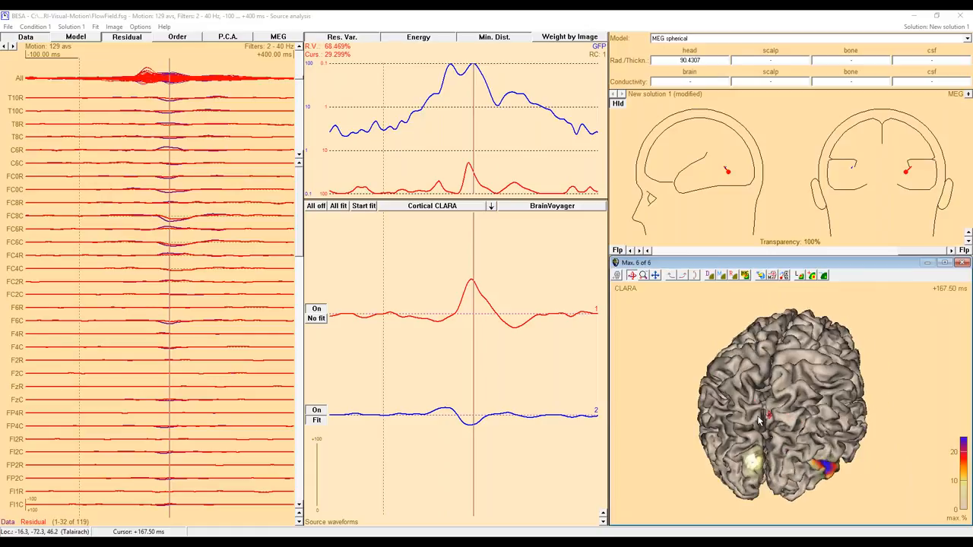
Show the CLARA map at the first GFP peak, 127.5 ms, and add a third source at its first maximum.
{"action": "left_click", "coordinate": [451, 72]}
{"action": "left_click", "coordinate": [451, 71]}
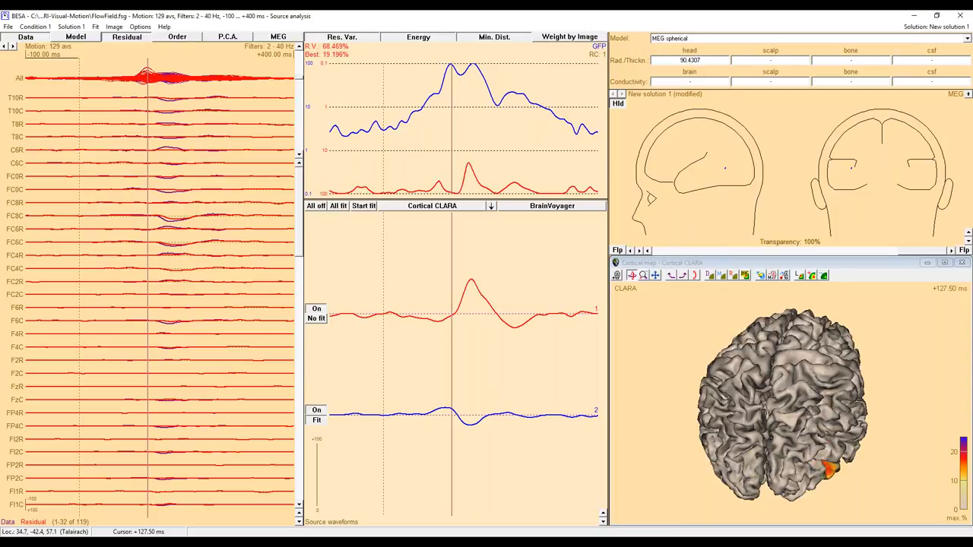
{"action": "left_click", "coordinate": [797, 425]}
{"action": "left_click_drag", "start_coordinate": [798, 427], "coordinate": [788, 365]}
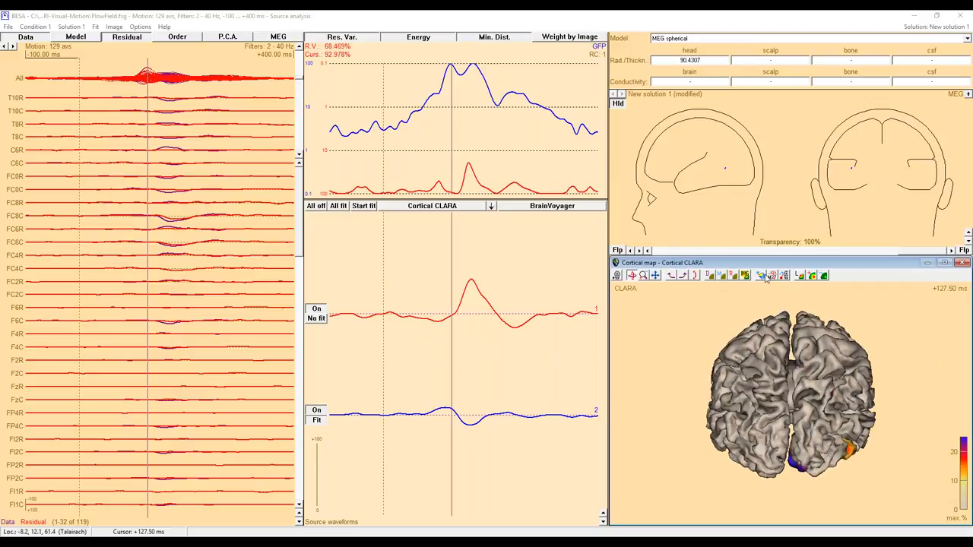
{"action": "left_click", "coordinate": [765, 277]}
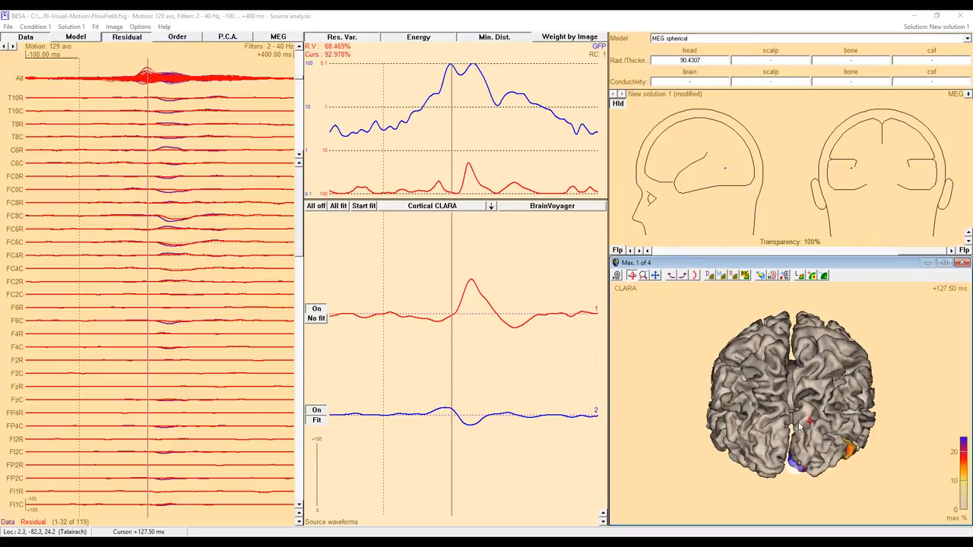
{"action": "left_click_drag", "start_coordinate": [804, 437], "coordinate": [821, 364]}
{"action": "left_click", "coordinate": [785, 276]}
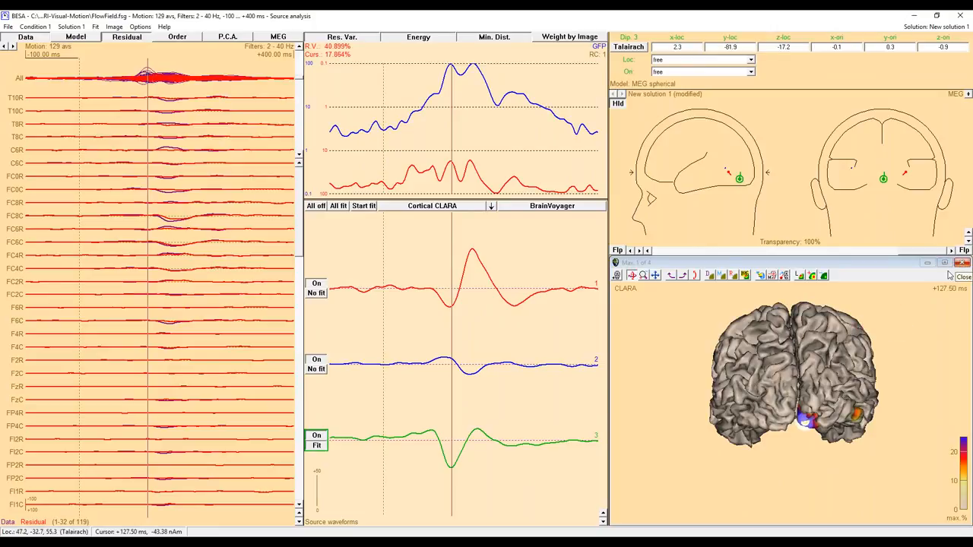
Clear the time cursor, reverse the orientation of the midline occipital source and move its waveform to first place.
{"action": "left_click", "coordinate": [571, 337]}
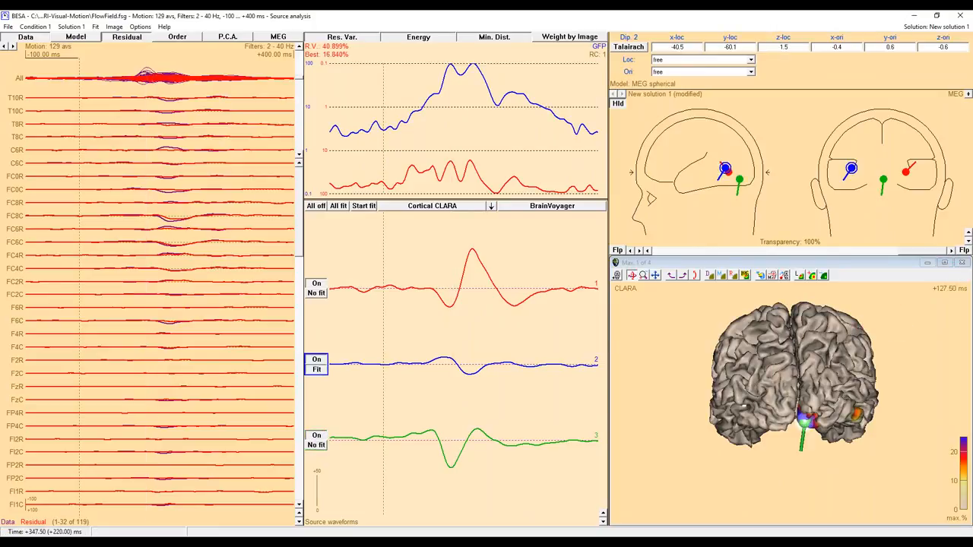
{"action": "double_click", "coordinate": [477, 430]}
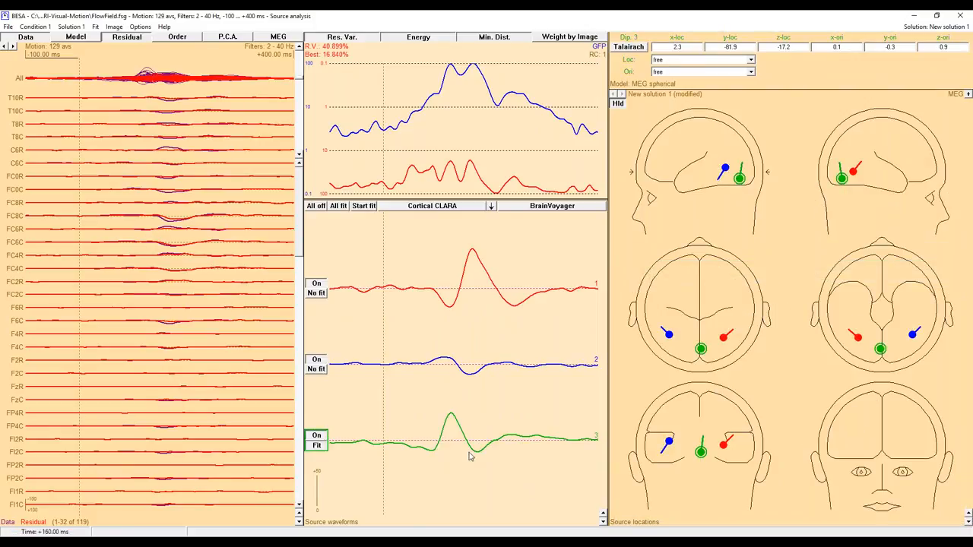
{"action": "left_click_drag", "start_coordinate": [482, 435], "coordinate": [477, 275]}
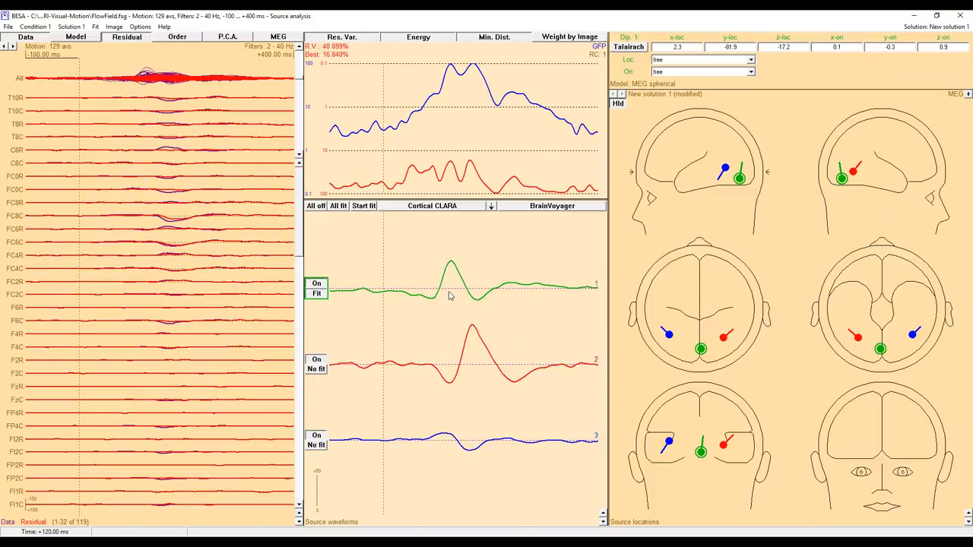
View the CLARA map at 120 ms, and review the Cortical Image settings for CLARA without changing them.
{"action": "left_click", "coordinate": [448, 287]}
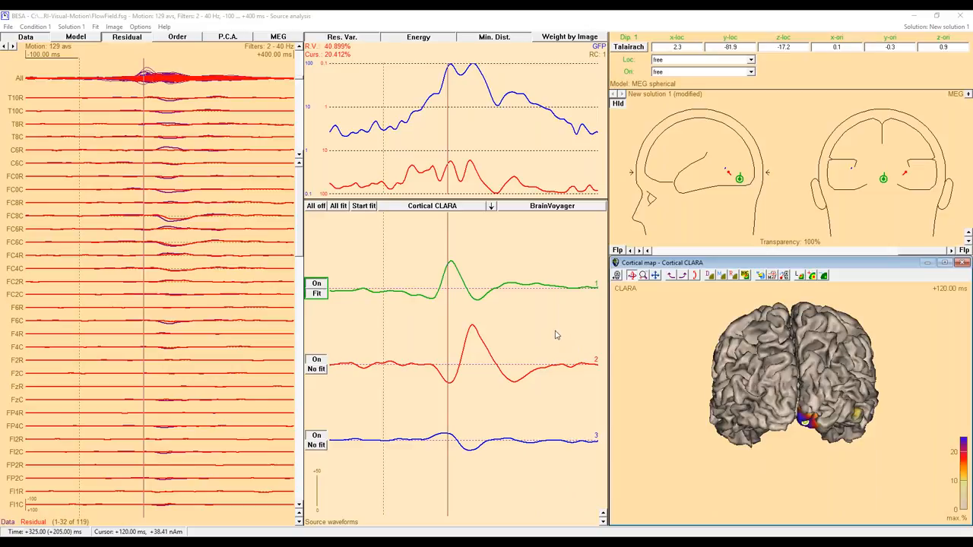
{"action": "left_click", "coordinate": [554, 334]}
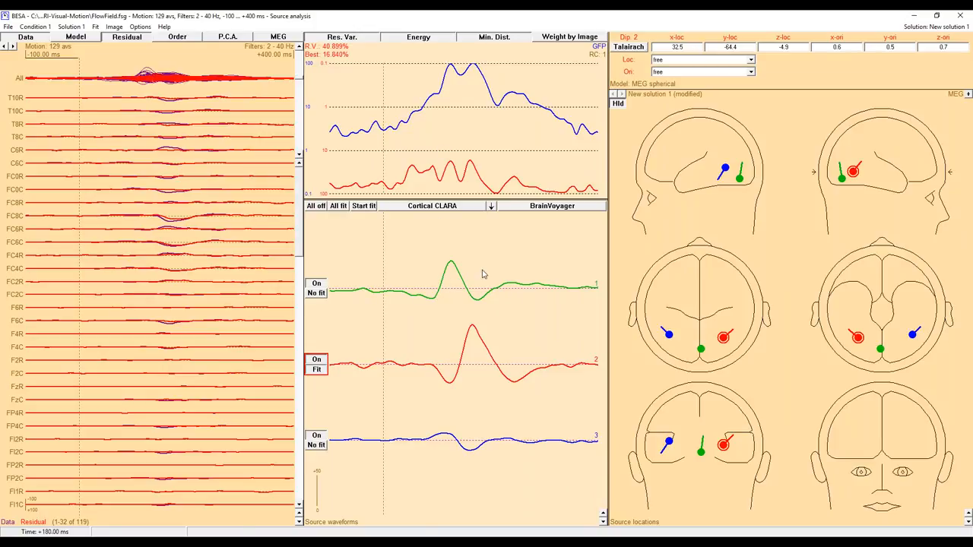
{"action": "left_click", "coordinate": [491, 208]}
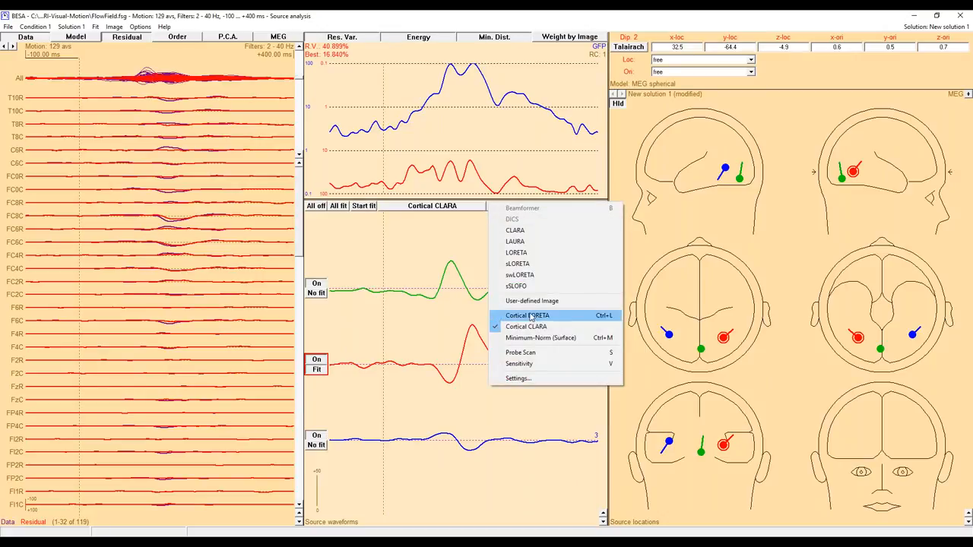
{"action": "left_click", "coordinate": [528, 381]}
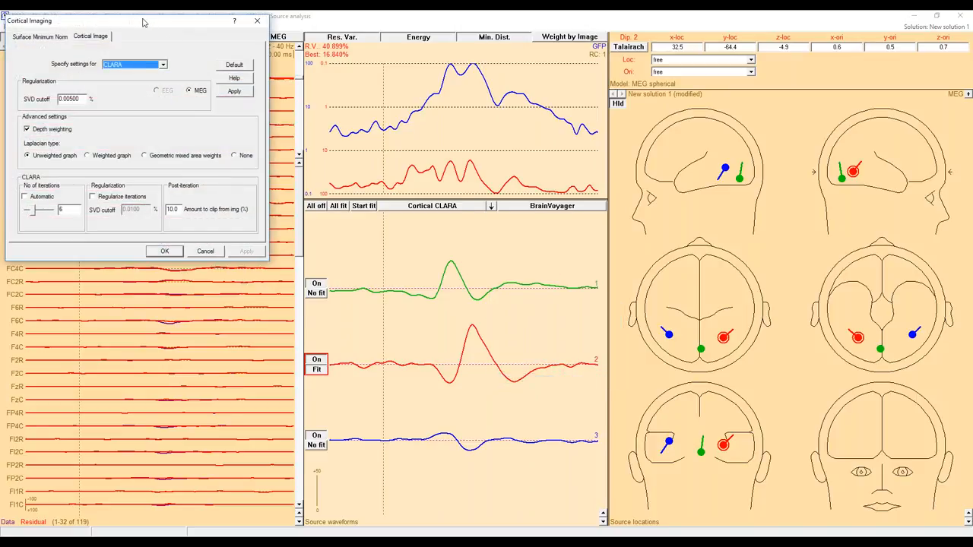
{"action": "left_click_drag", "start_coordinate": [143, 24], "coordinate": [320, 64]}
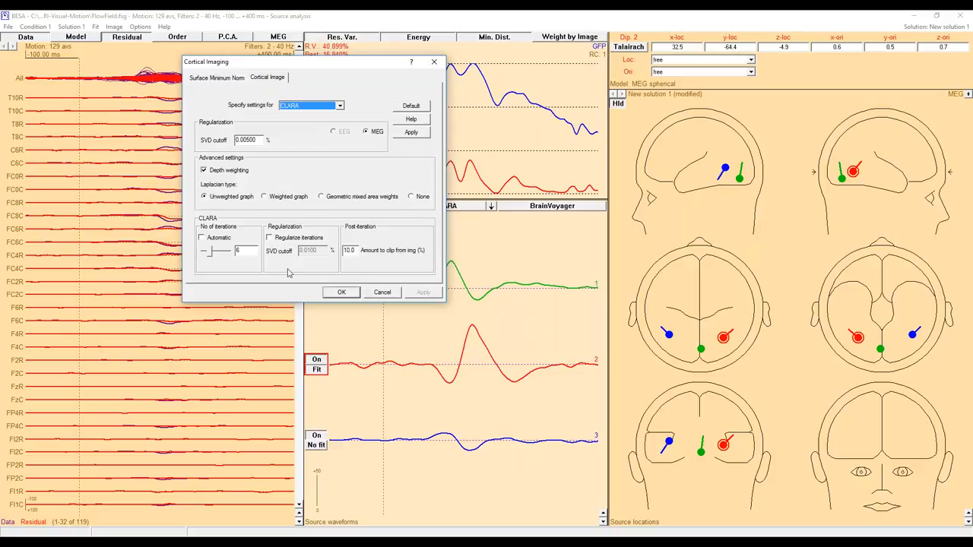
{"action": "left_click", "coordinate": [381, 294]}
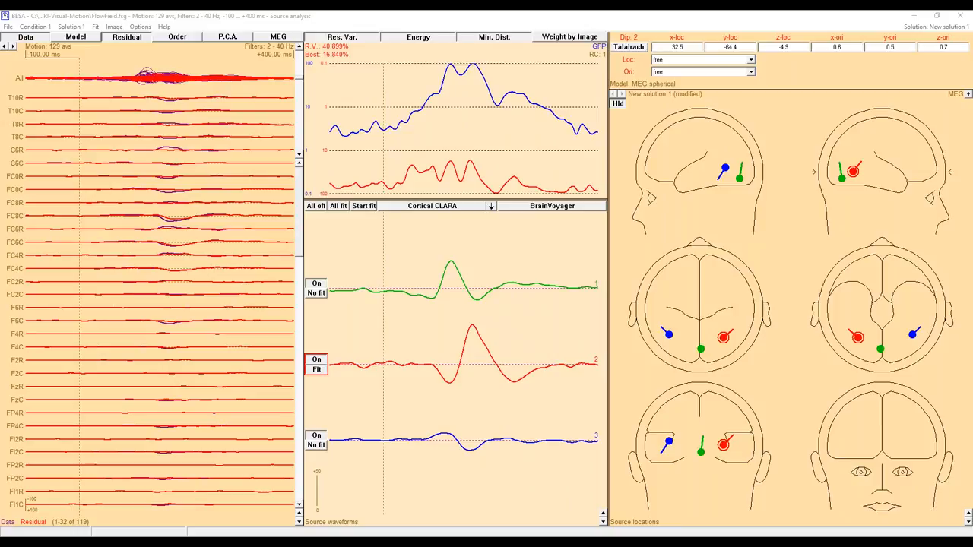
Exit the source analysis without saving the new solution and clear the marked block in the Static condition.
{"action": "key", "text": "alt+F4"}
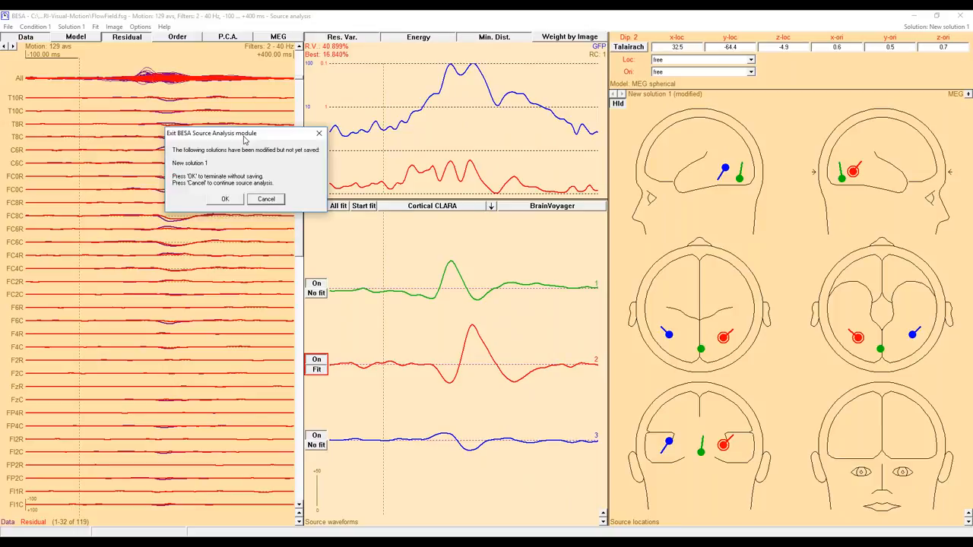
{"action": "left_click", "coordinate": [234, 200]}
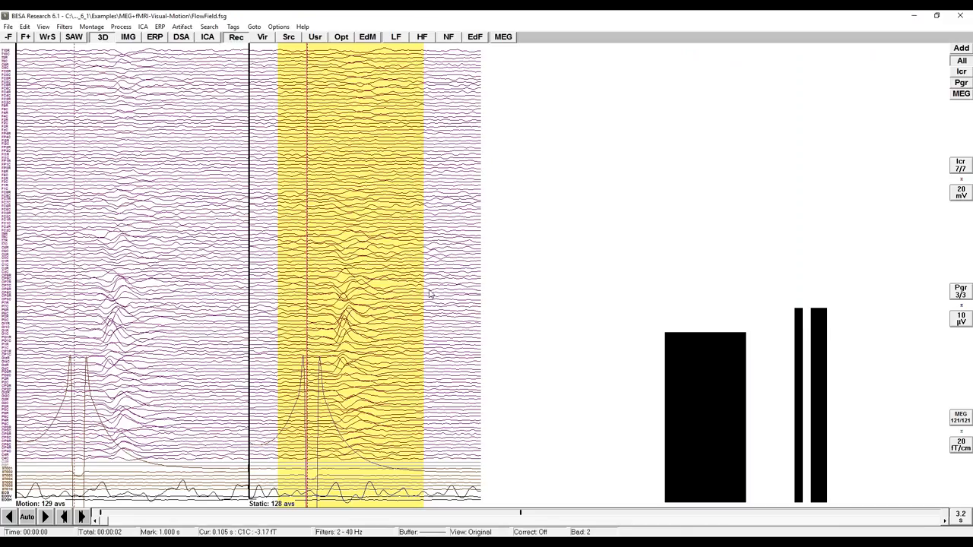
{"action": "left_click", "coordinate": [133, 119]}
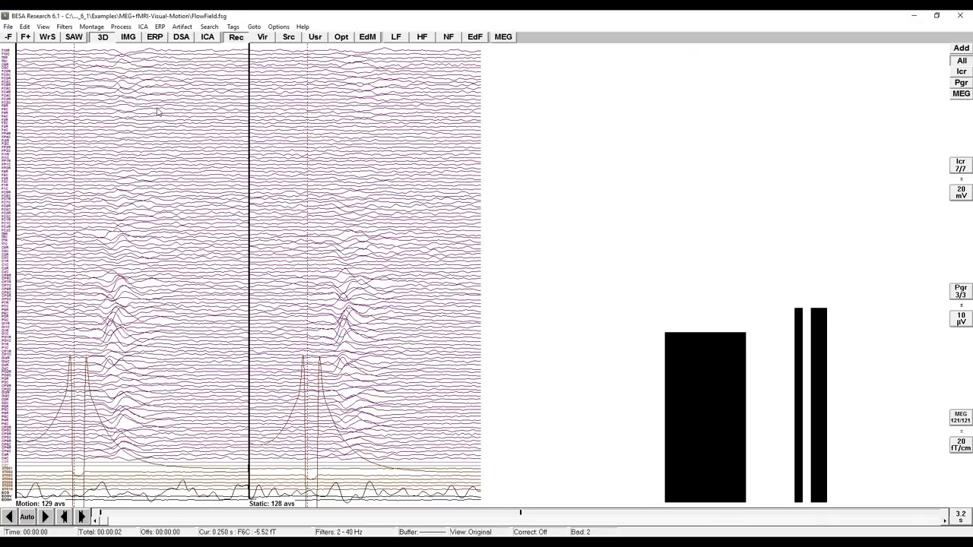
Open Spikes-Child4_EEG+MEG_average.fsg from the Epilepsy\Spikes examples folder and display only the scalp EEG channels.
{"action": "left_click", "coordinate": [8, 26]}
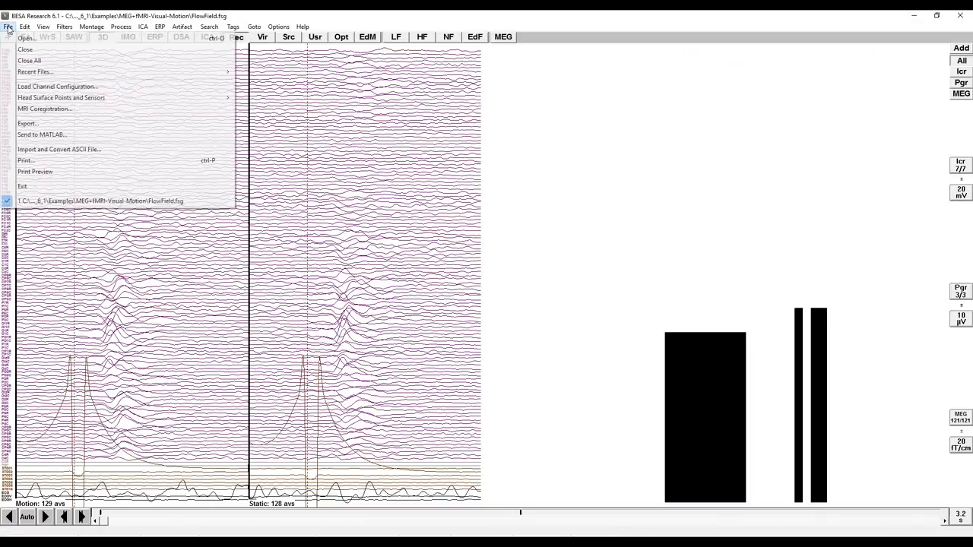
{"action": "left_click", "coordinate": [27, 38]}
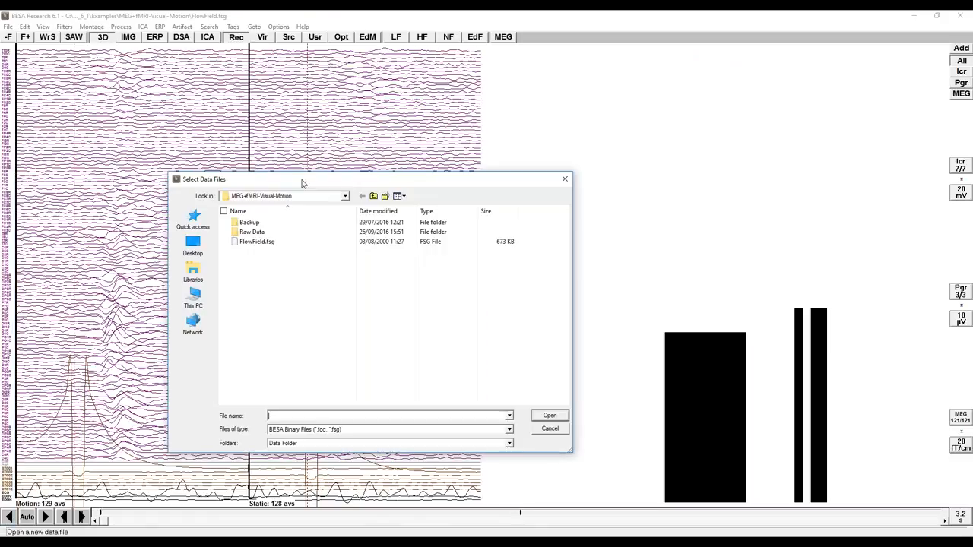
{"action": "left_click", "coordinate": [378, 195]}
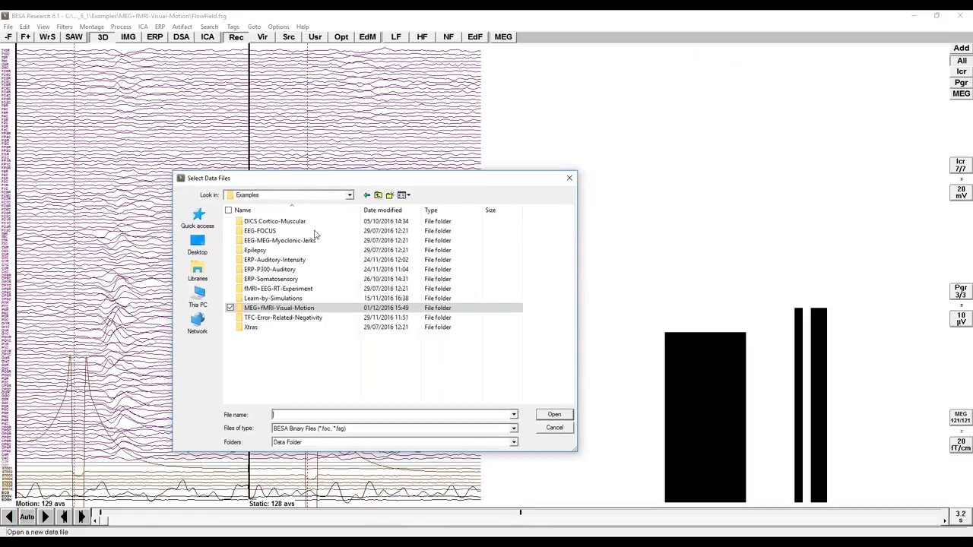
{"action": "double_click", "coordinate": [257, 250]}
{"action": "double_click", "coordinate": [265, 246]}
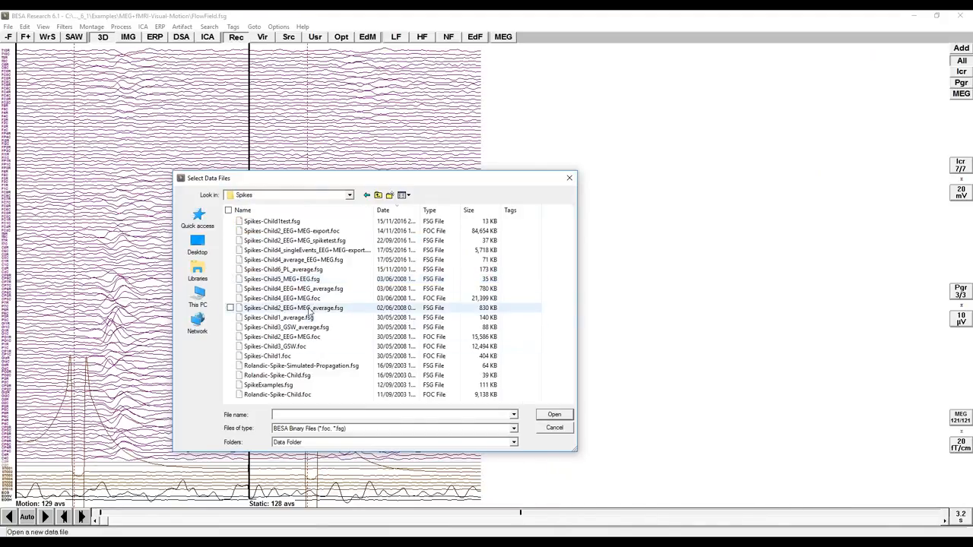
{"action": "left_click", "coordinate": [322, 290]}
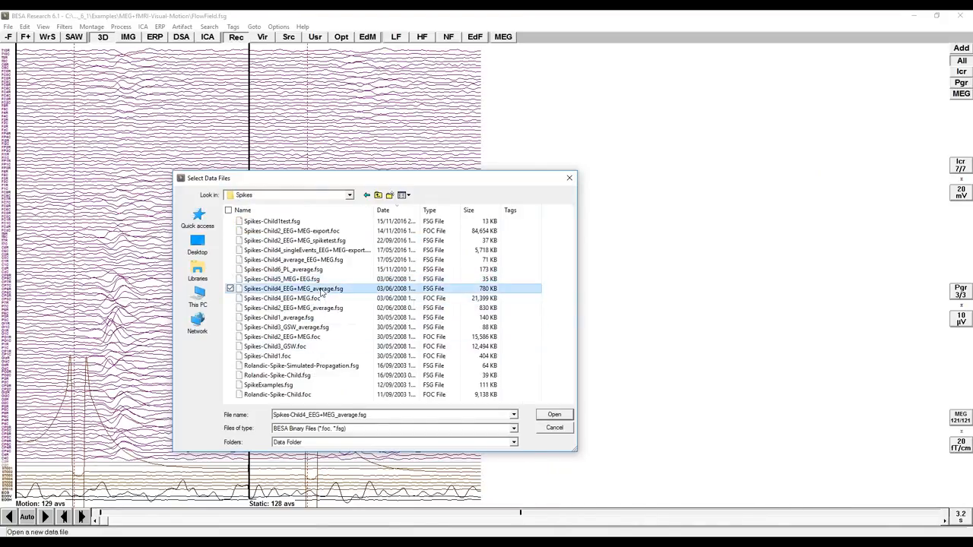
{"action": "left_click", "coordinate": [549, 417]}
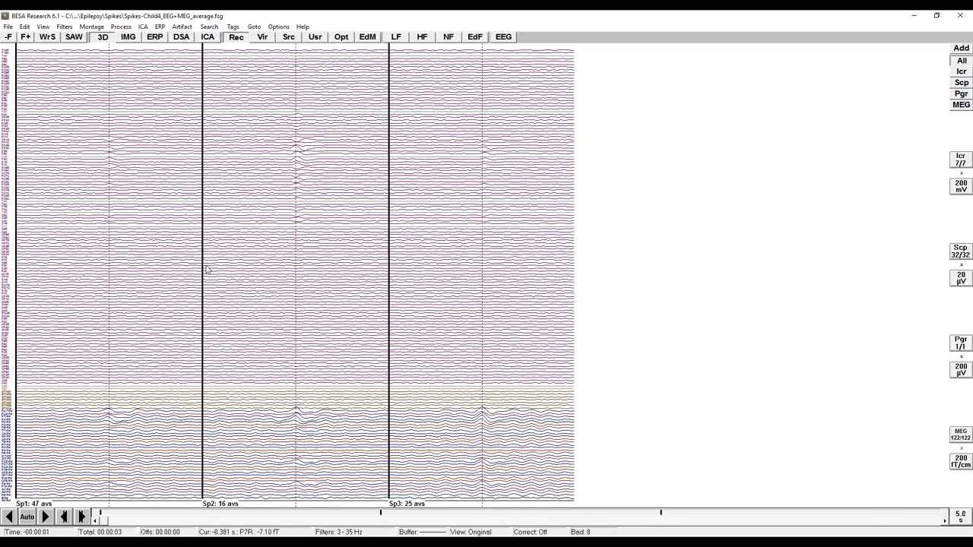
{"action": "left_click", "coordinate": [961, 84]}
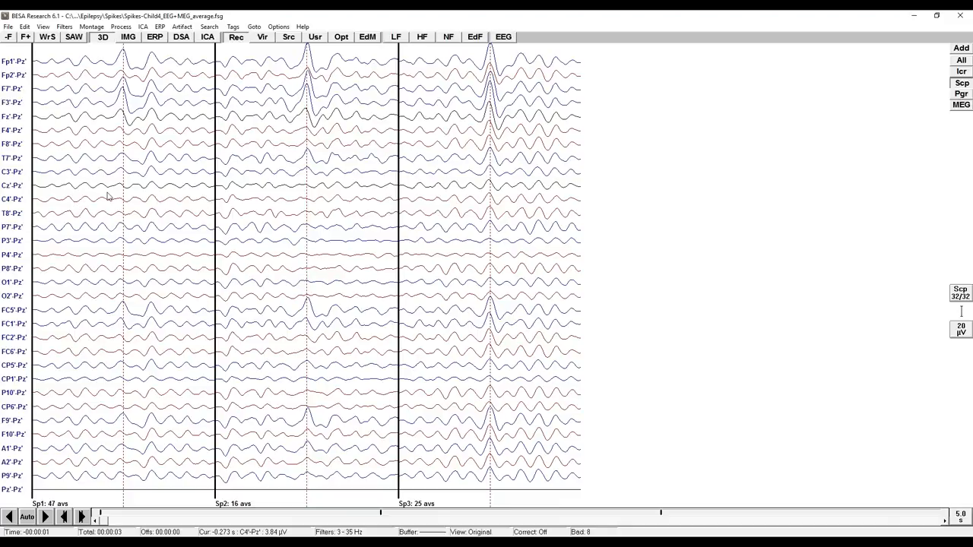
Switch the recording to the average reference montage and mark a block around the Sp1 spike.
{"action": "left_click", "coordinate": [235, 36]}
{"action": "left_click", "coordinate": [289, 125]}
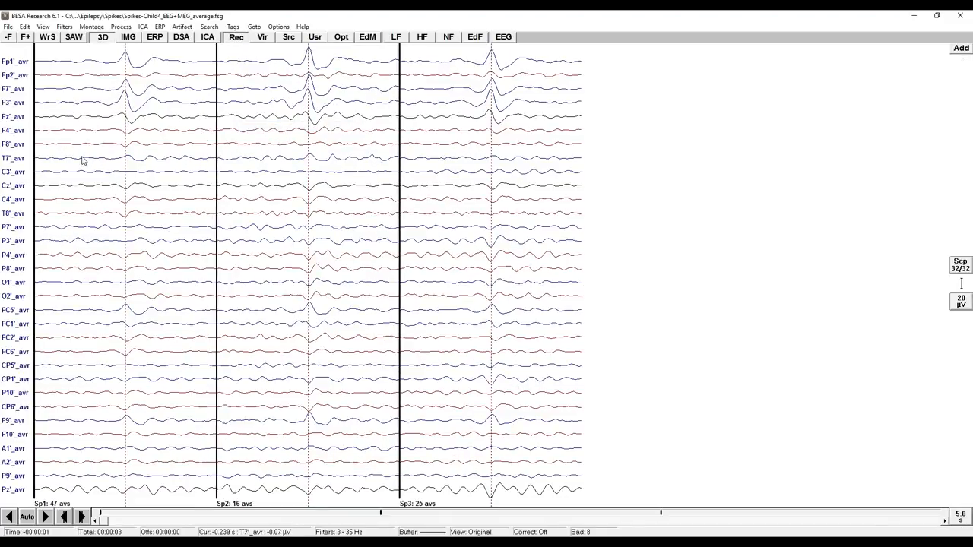
{"action": "left_click_drag", "start_coordinate": [80, 195], "coordinate": [176, 202]}
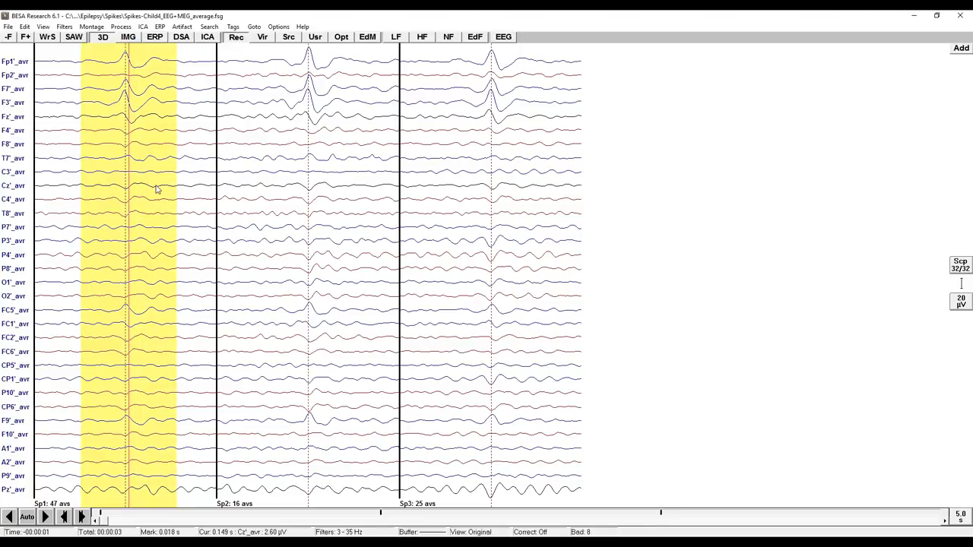
Send the Sp1 spike to source analysis with an epoch from -200 to +200 ms.
{"action": "right_click", "coordinate": [142, 197]}
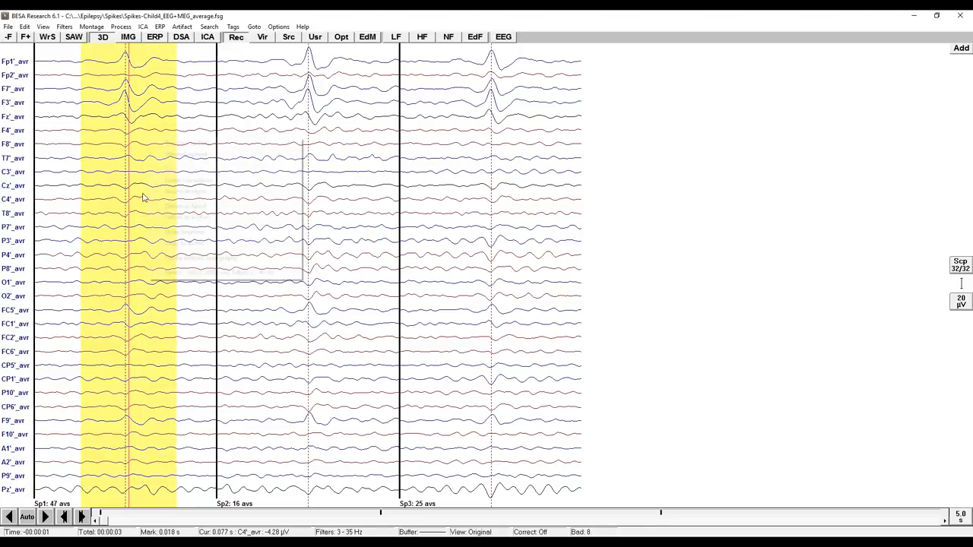
{"action": "left_click", "coordinate": [176, 191]}
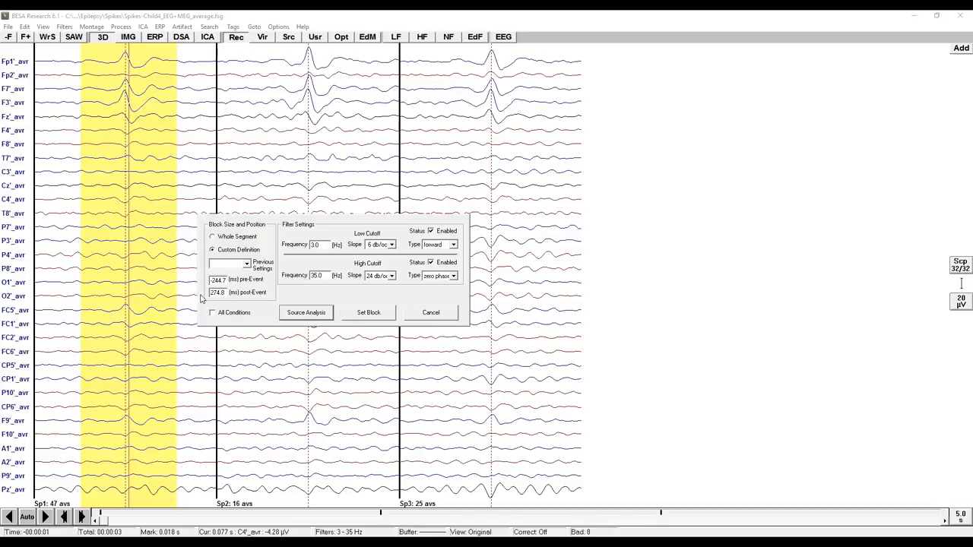
{"action": "double_click", "coordinate": [223, 280]}
{"action": "type", "text": "-2"}
{"action": "left_click", "coordinate": [303, 313]}
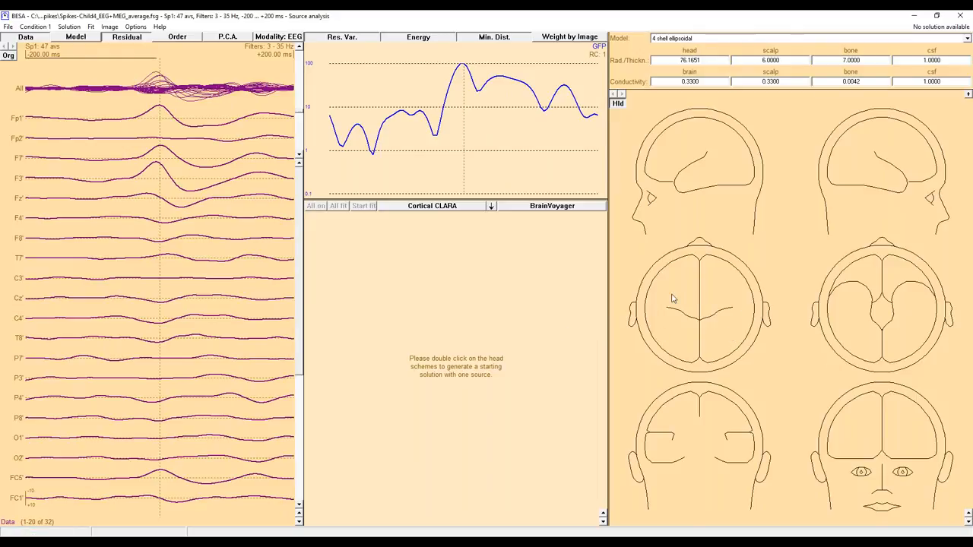
Seed a first dipole in the left frontal area, show the PCA waveforms, and fit it over -35 to -10 ms.
{"action": "double_click", "coordinate": [673, 162]}
{"action": "double_click", "coordinate": [673, 162]}
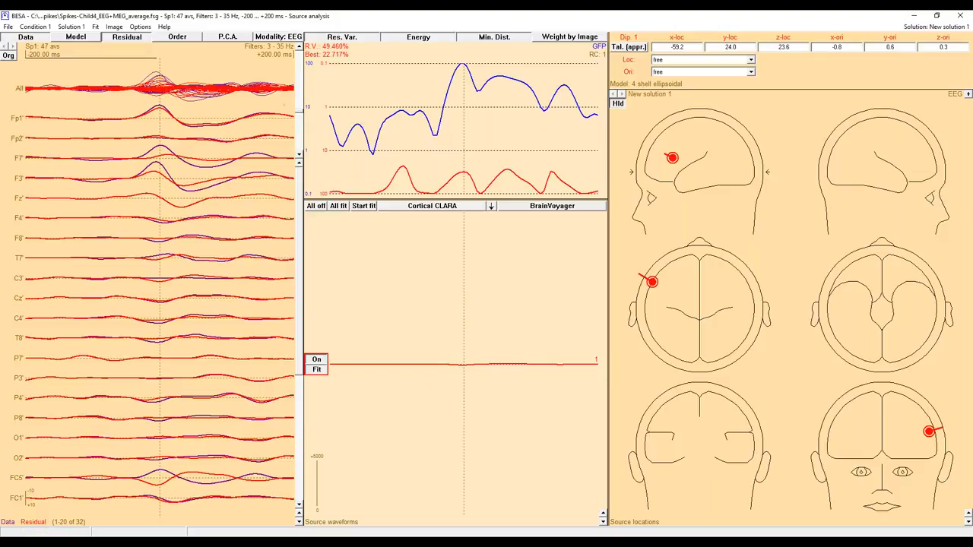
{"action": "left_click", "coordinate": [225, 37]}
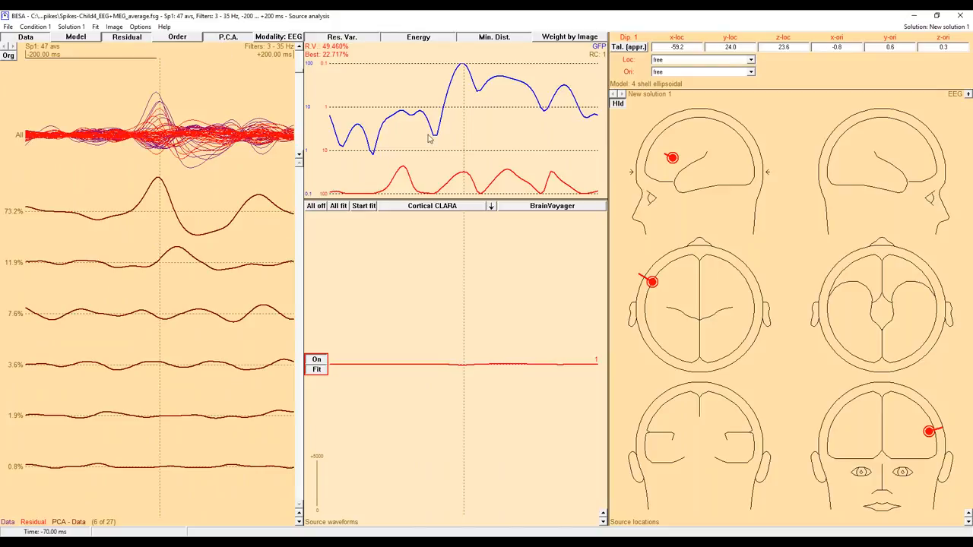
{"action": "left_click_drag", "start_coordinate": [439, 133], "coordinate": [457, 133]}
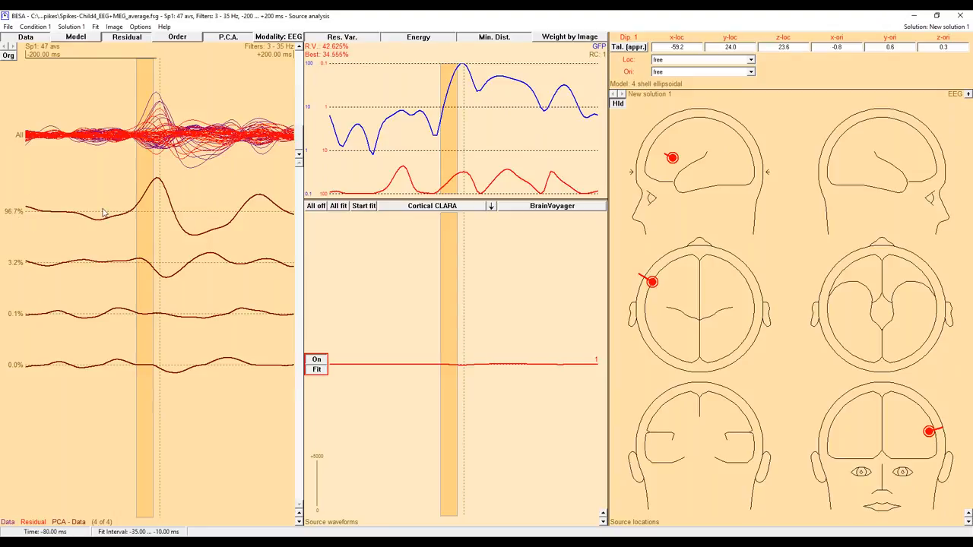
{"action": "left_click", "coordinate": [364, 206]}
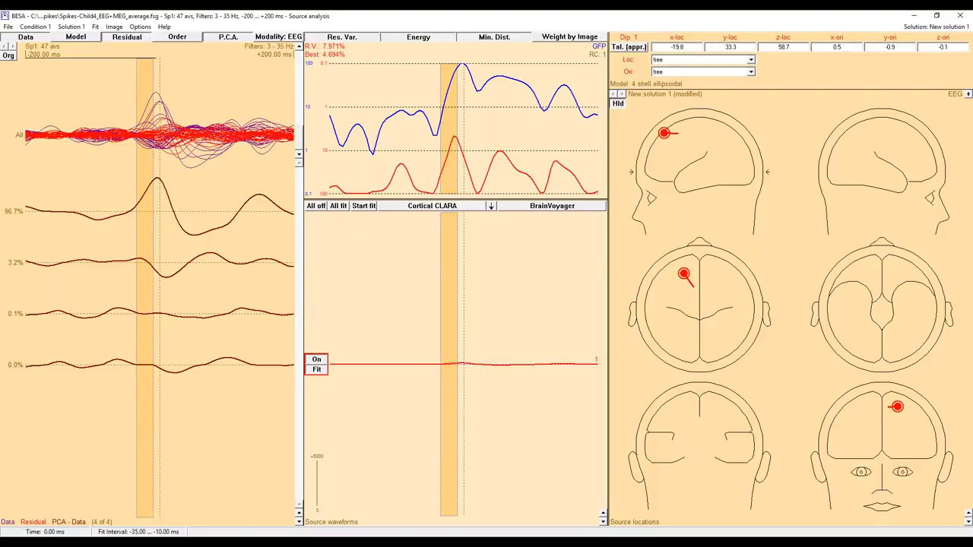
Display only the residual, add a second dipole in the left hemisphere, and fit it over -10 to +45 ms.
{"action": "left_click", "coordinate": [114, 37]}
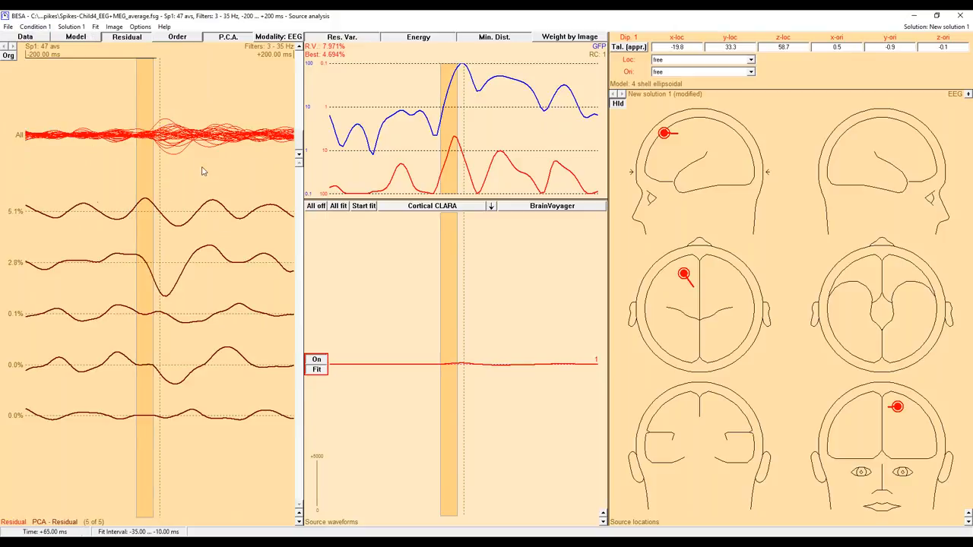
{"action": "left_click", "coordinate": [488, 244]}
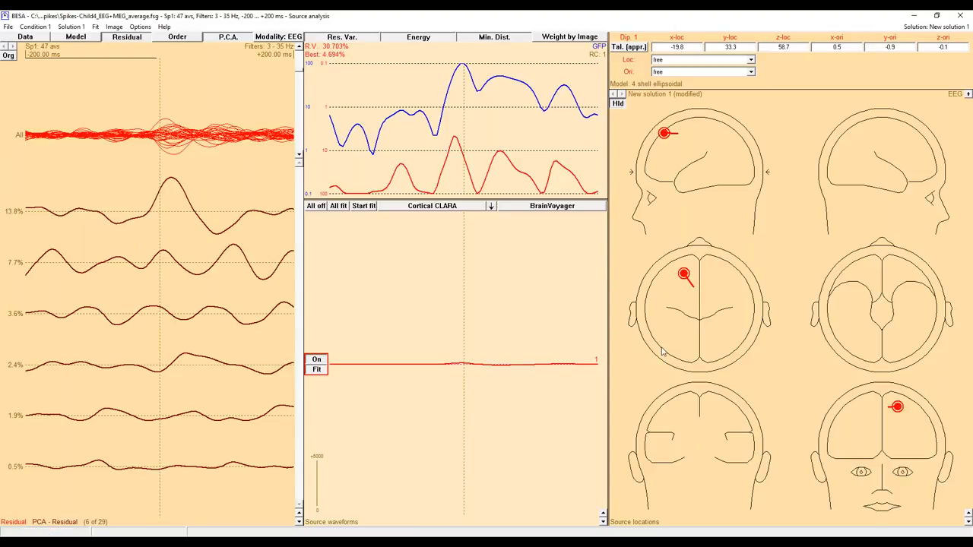
{"action": "left_click", "coordinate": [668, 298]}
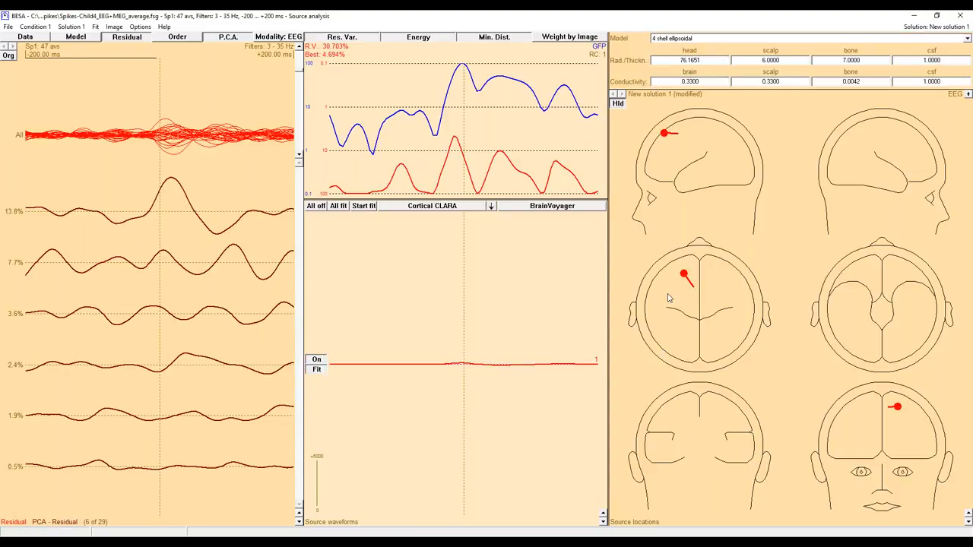
{"action": "double_click", "coordinate": [669, 298]}
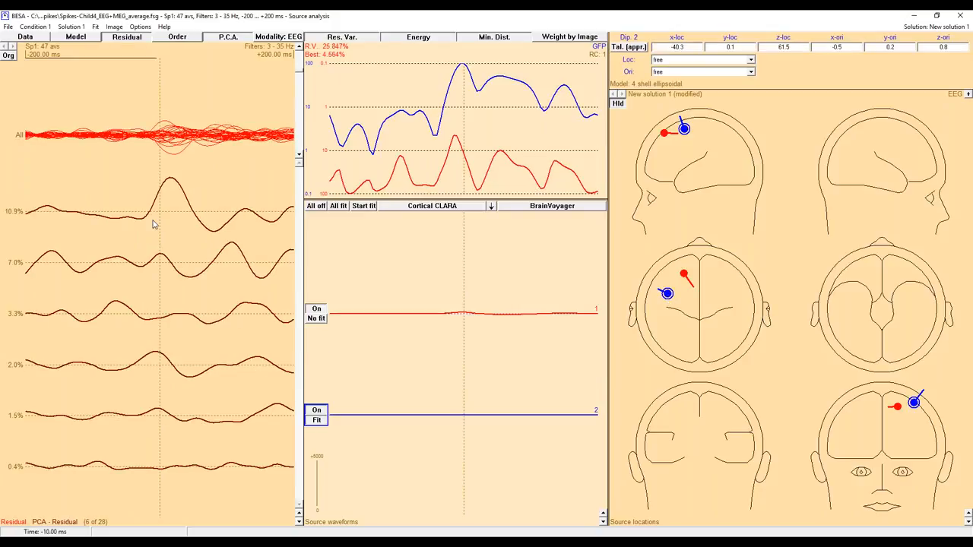
{"action": "left_click_drag", "start_coordinate": [150, 215], "coordinate": [188, 212]}
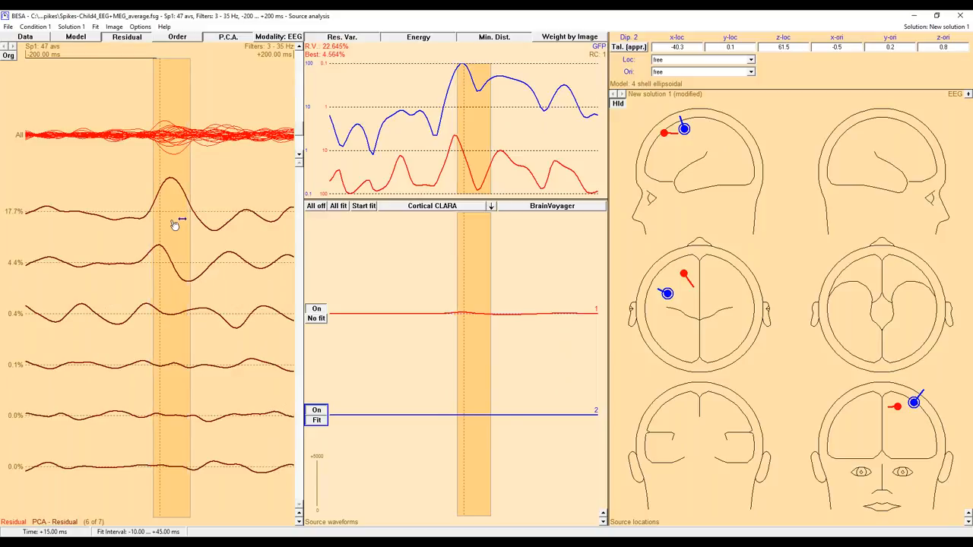
{"action": "left_click_drag", "start_coordinate": [174, 223], "coordinate": [176, 225]}
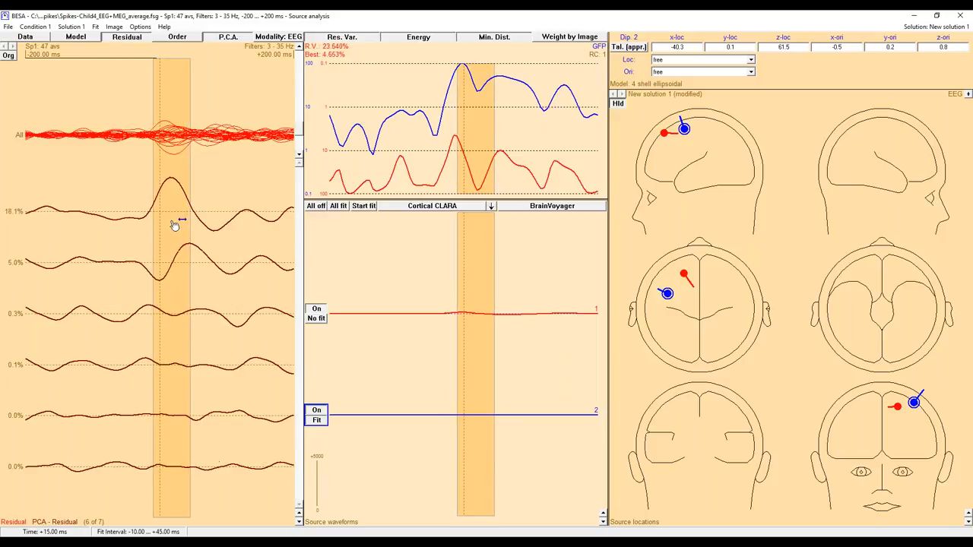
{"action": "left_click", "coordinate": [367, 206]}
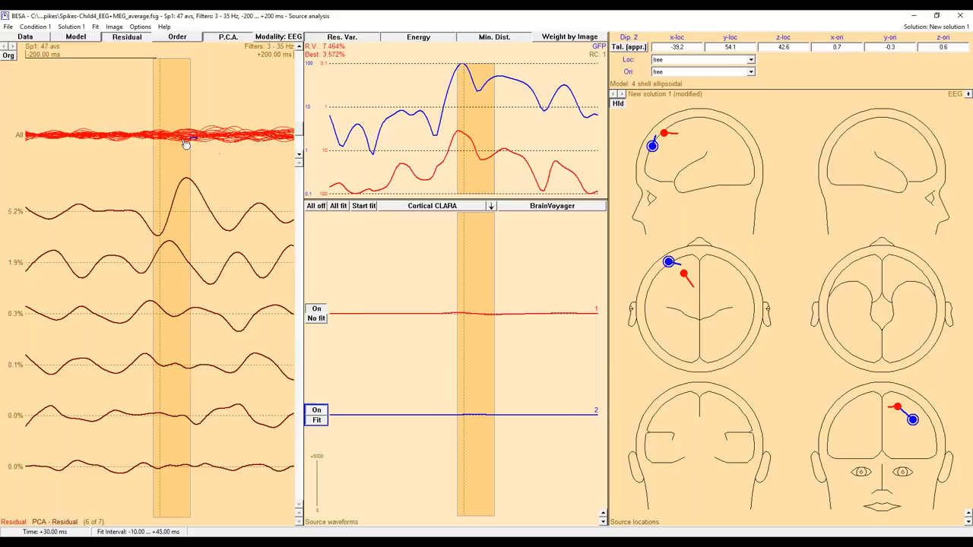
Clear the fit interval, add a third source at the parietal midline, and convert it to a regional source.
{"action": "left_click", "coordinate": [339, 255]}
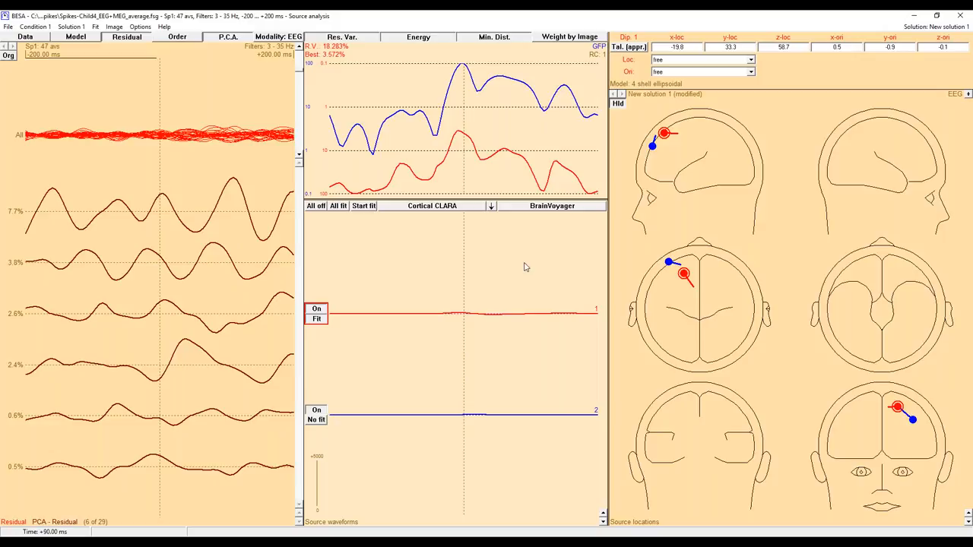
{"action": "left_click", "coordinate": [701, 339]}
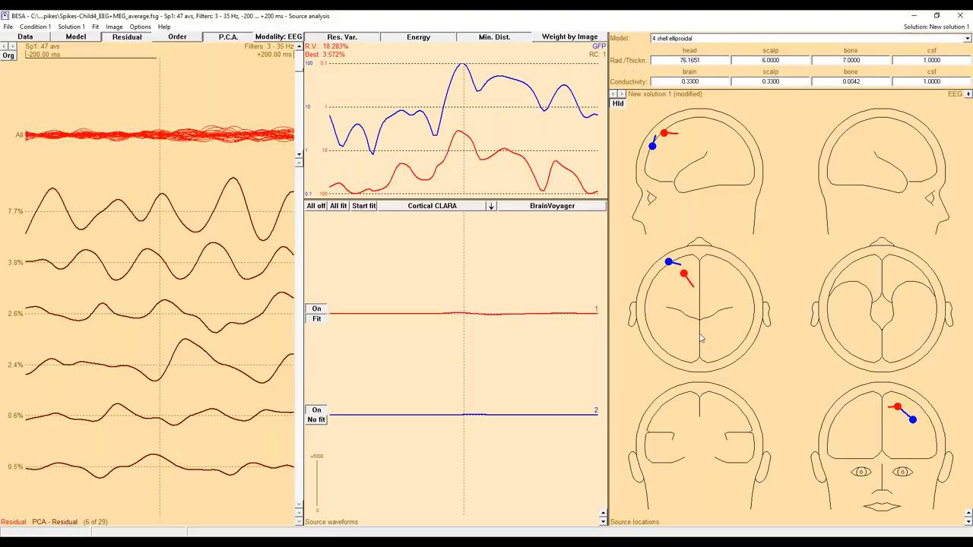
{"action": "double_click", "coordinate": [700, 336]}
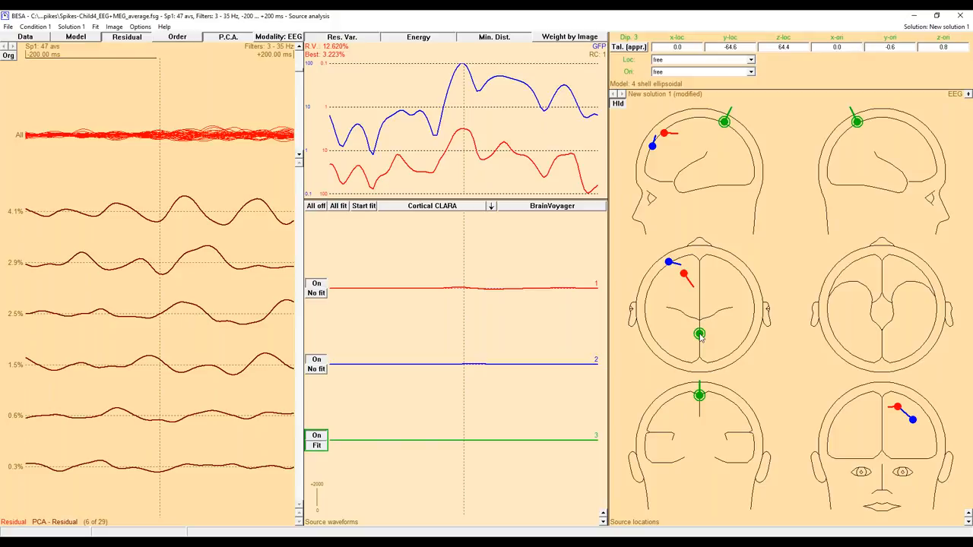
{"action": "key", "text": "r"}
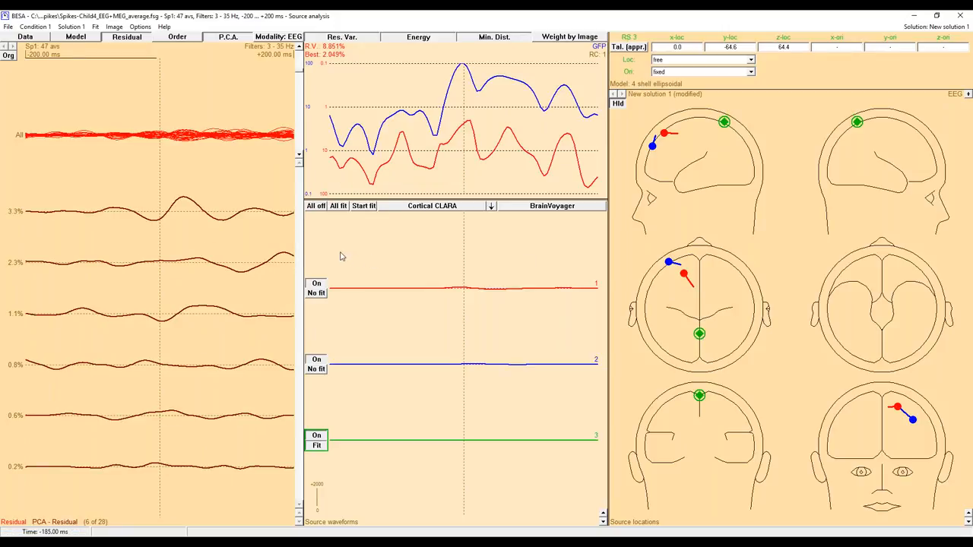
Enlarge the source waveforms and fit only the regional source over the combined intervals -180 to -65 ms and +70 to +190 ms.
{"action": "left_click", "coordinate": [603, 514]}
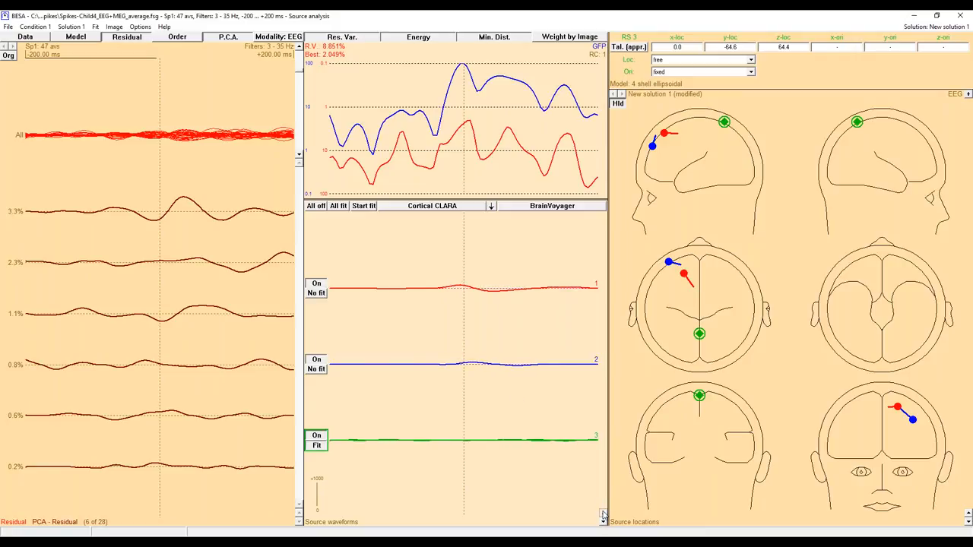
{"action": "left_click_drag", "start_coordinate": [342, 247], "coordinate": [420, 247]}
{"action": "left_click", "coordinate": [604, 513]}
{"action": "left_click", "coordinate": [604, 513]}
{"action": "left_click", "coordinate": [604, 513]}
{"action": "left_click", "coordinate": [605, 513]}
{"action": "left_click", "coordinate": [604, 513]}
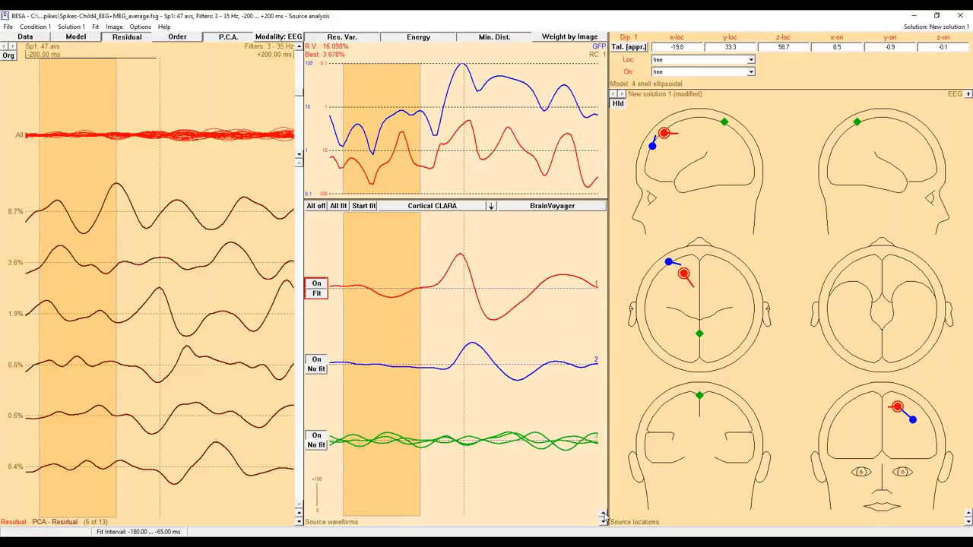
{"action": "left_click_drag", "start_coordinate": [511, 270], "coordinate": [591, 277]}
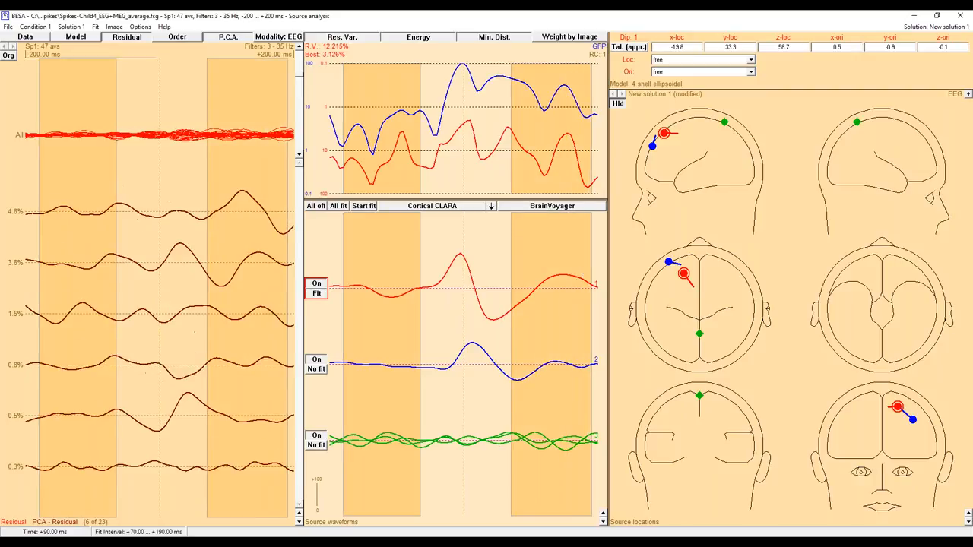
{"action": "left_click", "coordinate": [317, 444]}
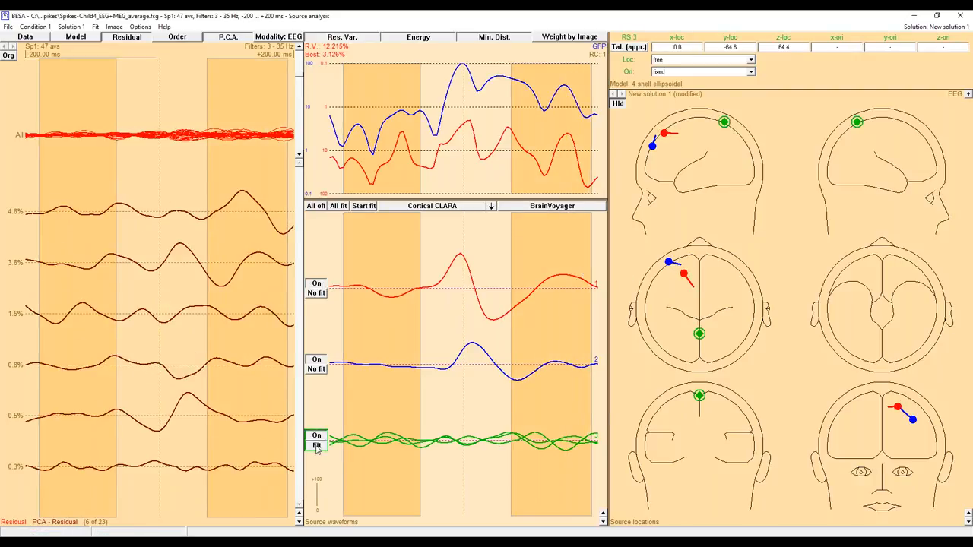
{"action": "left_click", "coordinate": [365, 210]}
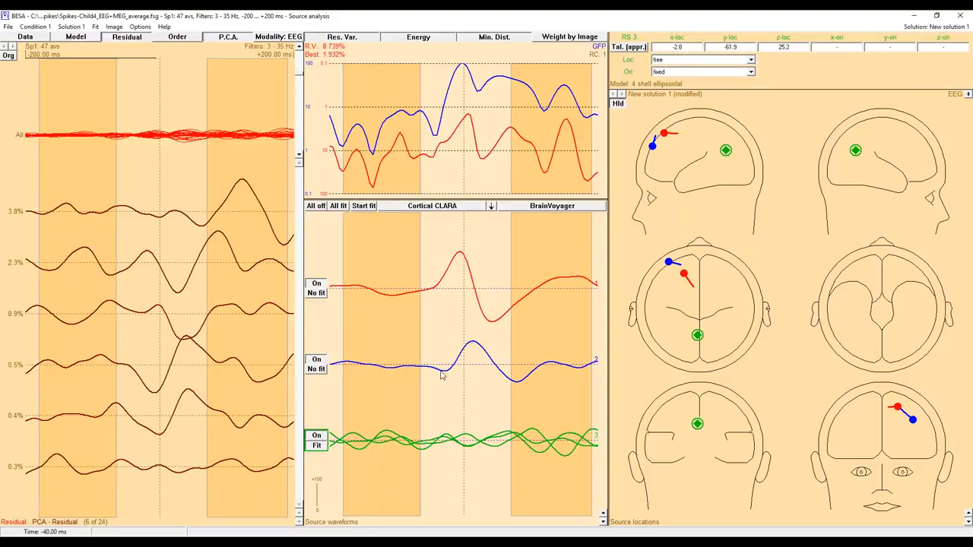
Fit all three sources together over nearly the whole epoch, -195 to +195 ms, and clear the fit interval.
{"action": "double_click", "coordinate": [492, 272]}
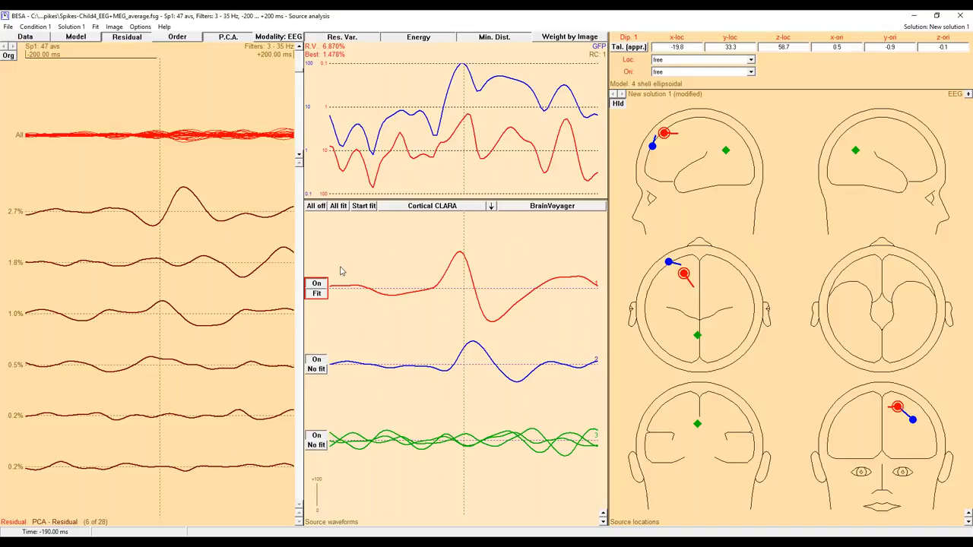
{"action": "left_click_drag", "start_coordinate": [335, 251], "coordinate": [593, 247]}
{"action": "left_click", "coordinate": [338, 207]}
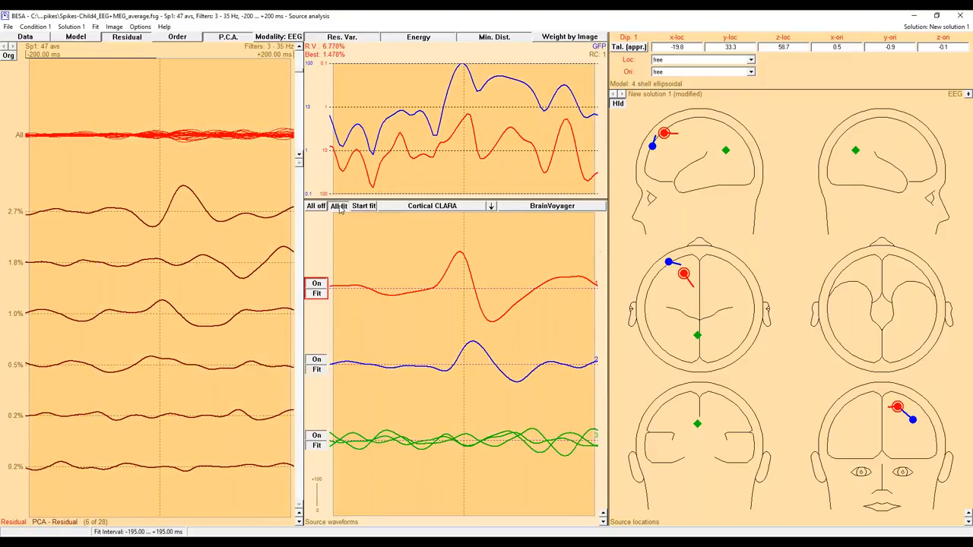
{"action": "left_click", "coordinate": [364, 207]}
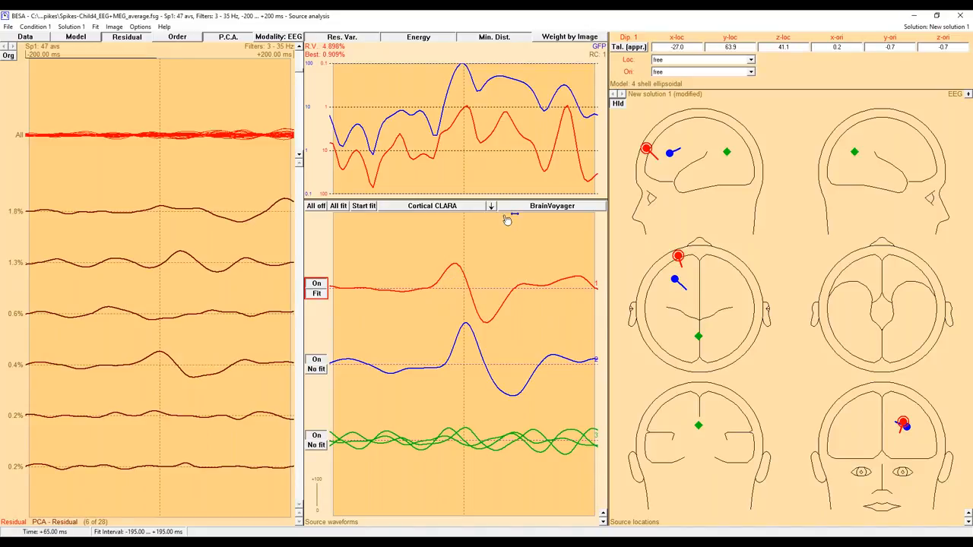
{"action": "left_click", "coordinate": [323, 232]}
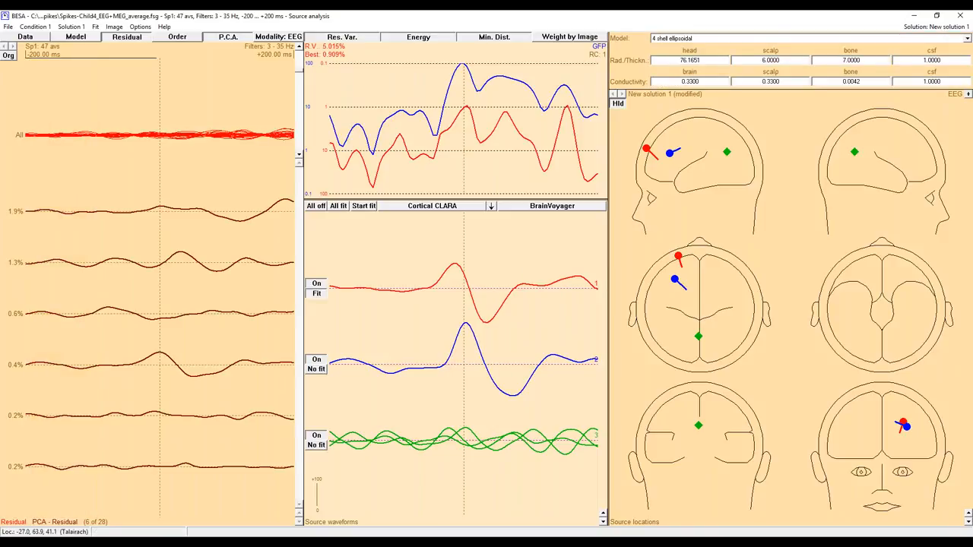
Switch the head model to Age-appropriate Template Models and choose the template for age 12y 0mo.
{"action": "left_click", "coordinate": [645, 148]}
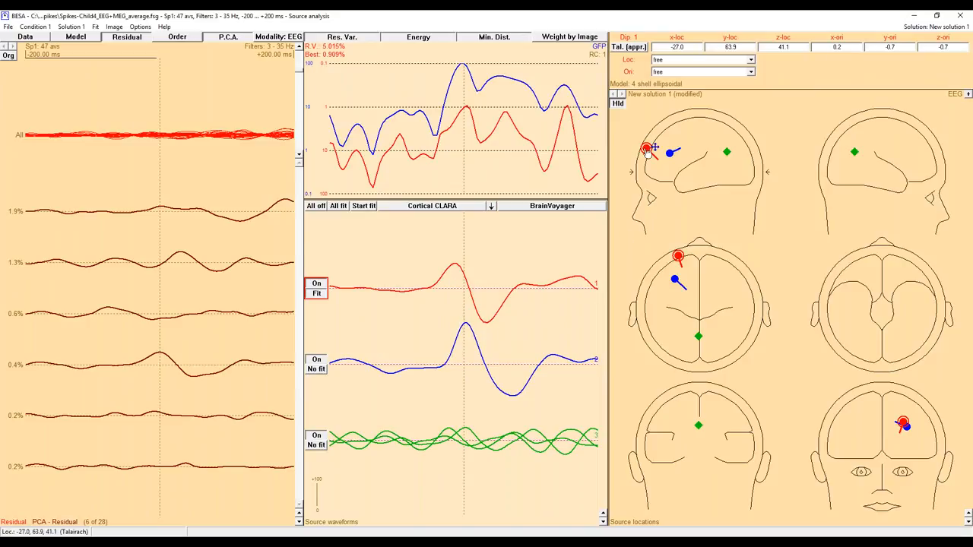
{"action": "left_click", "coordinate": [775, 82]}
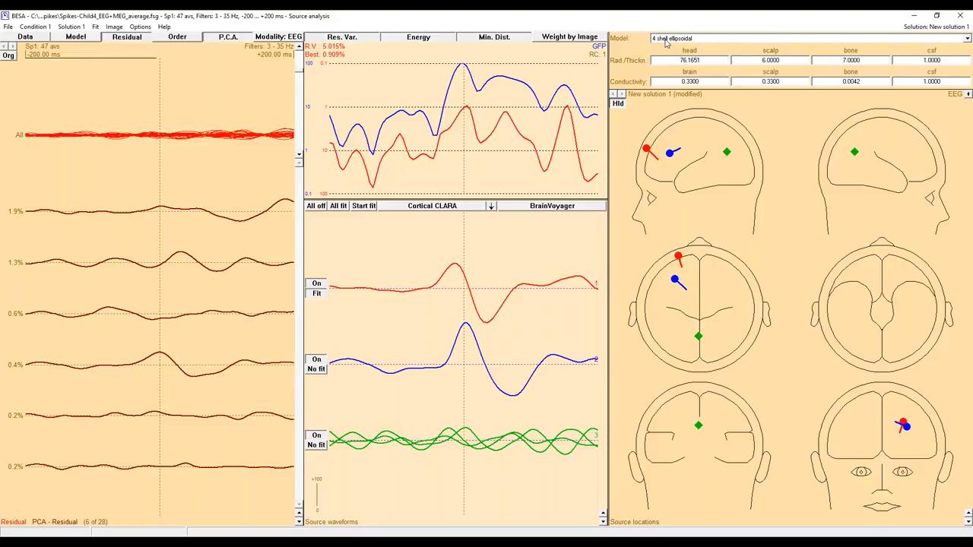
{"action": "left_click", "coordinate": [665, 40]}
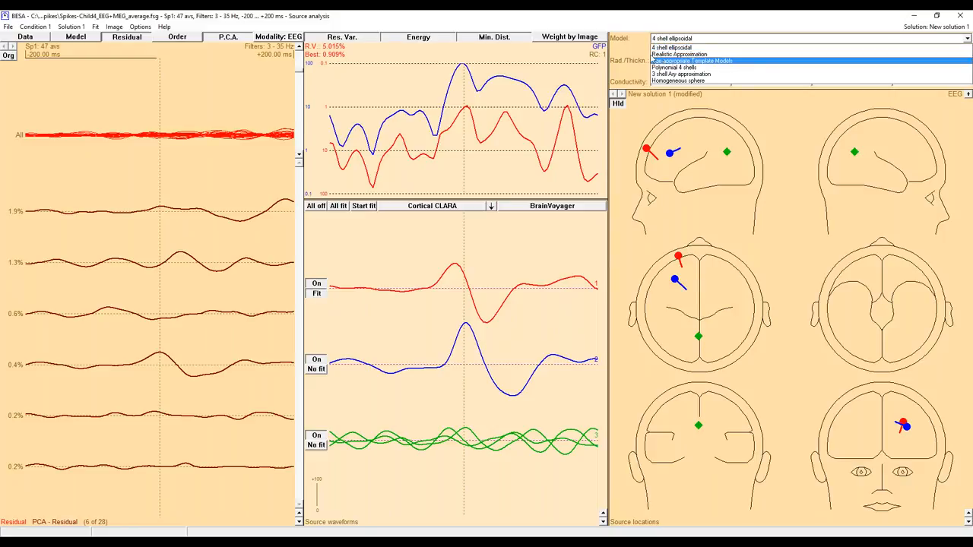
{"action": "left_click", "coordinate": [640, 51]}
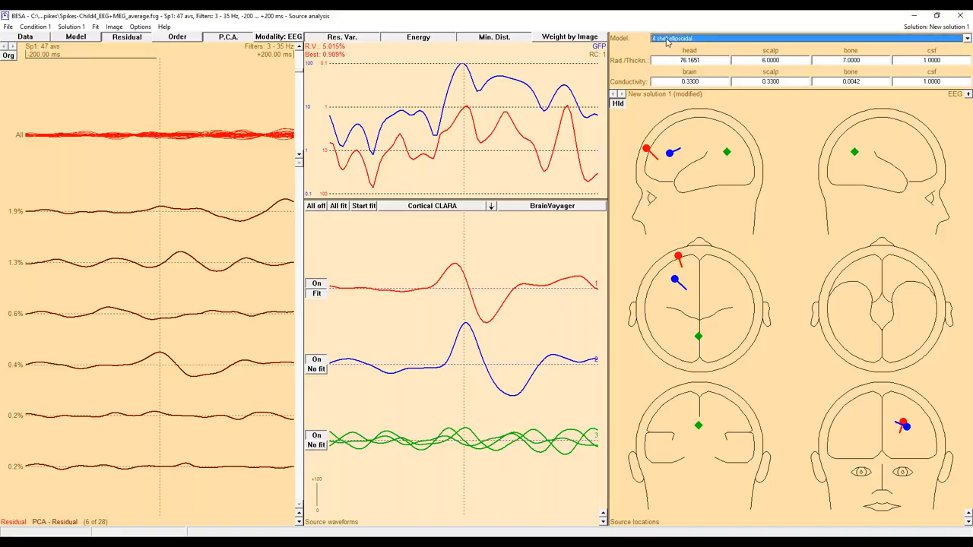
{"action": "left_click", "coordinate": [666, 39]}
{"action": "left_click", "coordinate": [655, 61]}
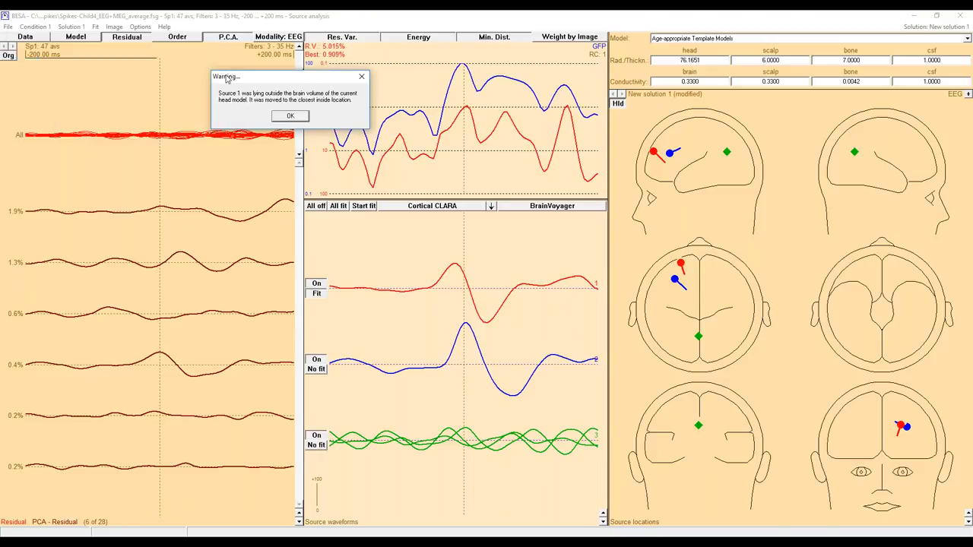
{"action": "left_click", "coordinate": [289, 123]}
{"action": "left_click", "coordinate": [715, 53]}
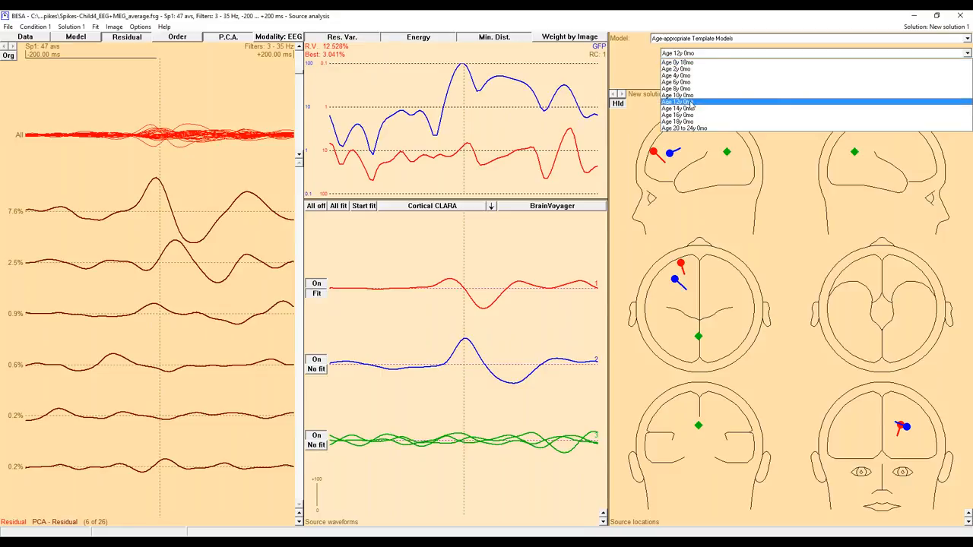
{"action": "left_click", "coordinate": [691, 102]}
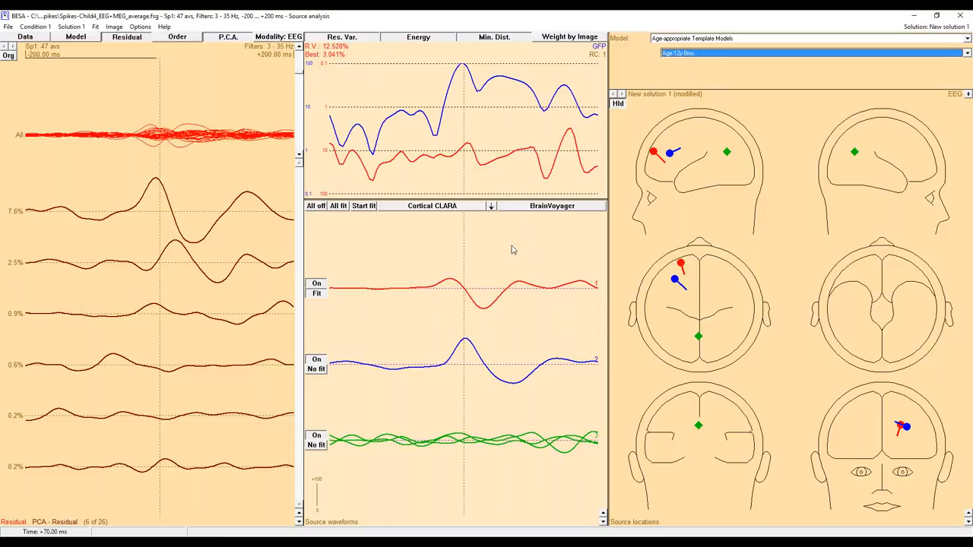
Refit all three sources together over the interval -190 to +195 ms, and clear the fit interval.
{"action": "left_click", "coordinate": [316, 288]}
{"action": "left_click_drag", "start_coordinate": [336, 255], "coordinate": [595, 254]}
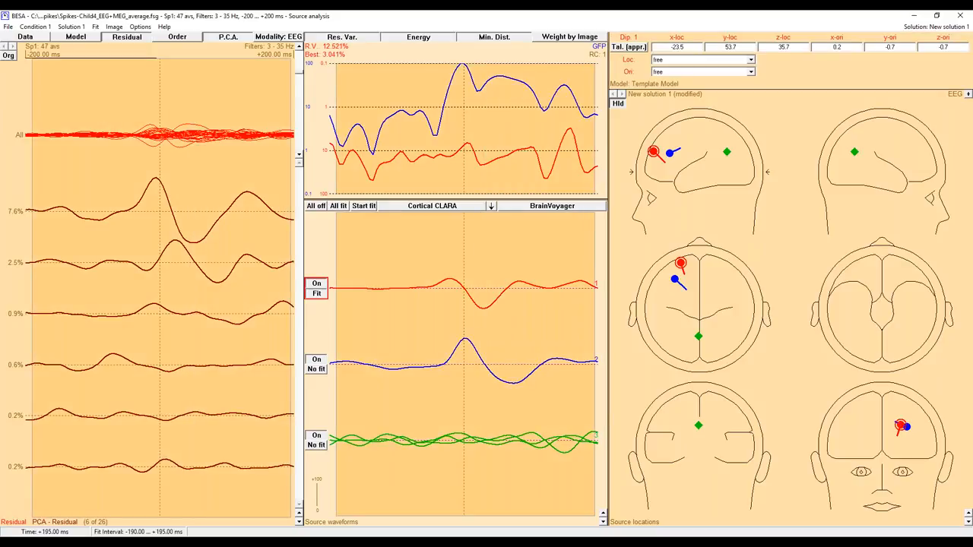
{"action": "left_click", "coordinate": [338, 206]}
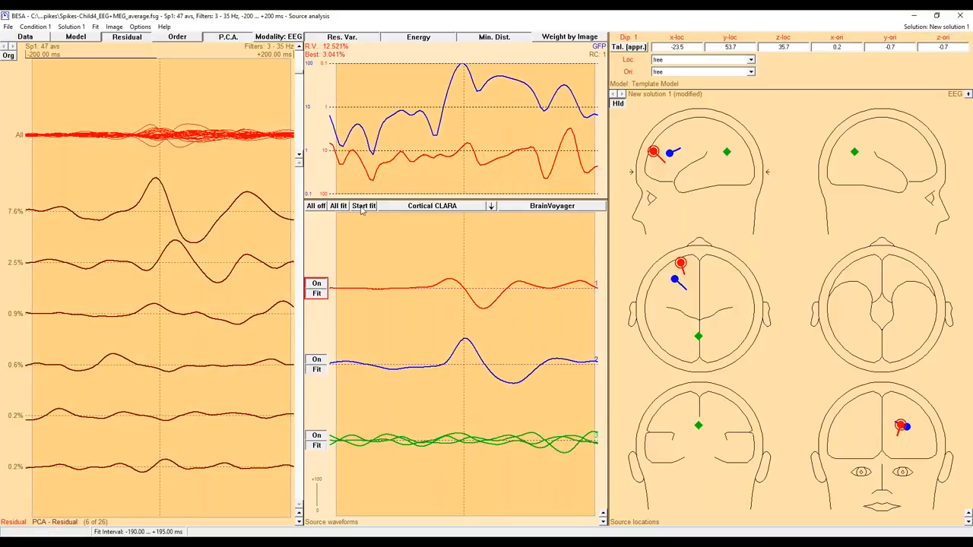
{"action": "left_click", "coordinate": [363, 208]}
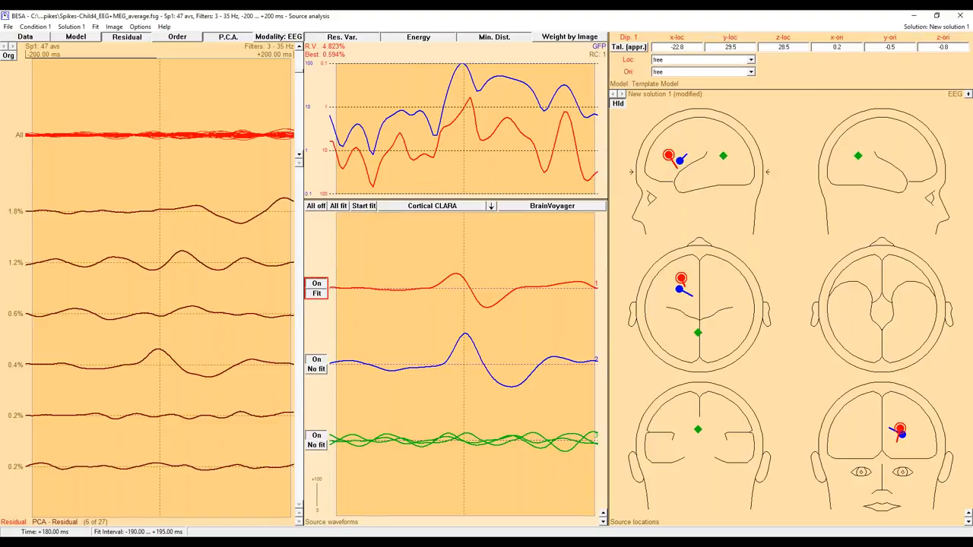
{"action": "left_click", "coordinate": [329, 318]}
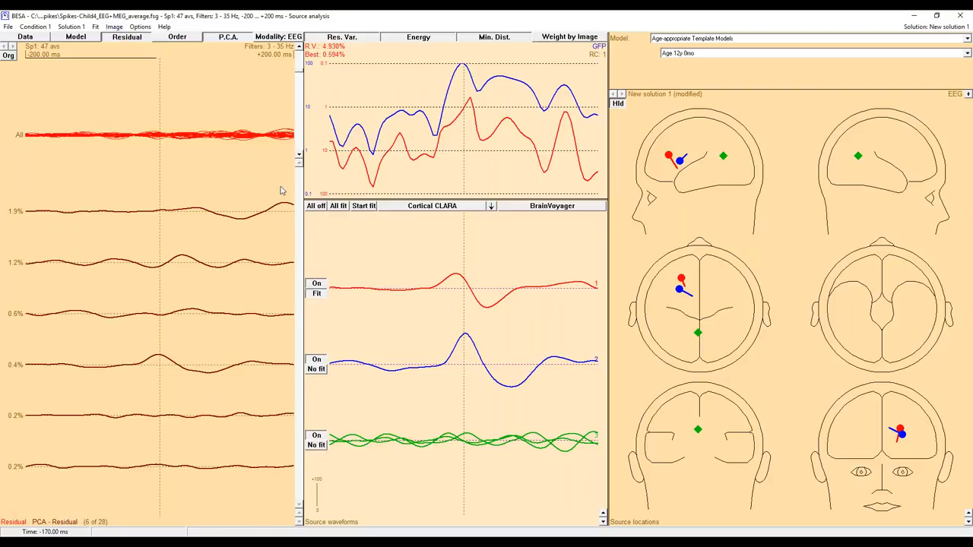
Undo the last fit of the three sources and redo it to compare the source locations.
{"action": "left_click", "coordinate": [41, 29]}
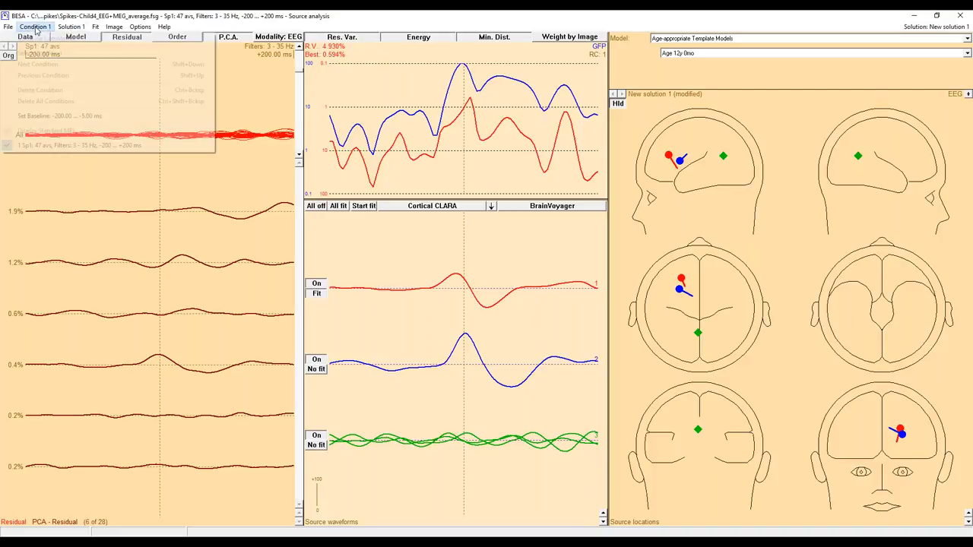
{"action": "left_click", "coordinate": [39, 29]}
{"action": "left_click", "coordinate": [72, 27]}
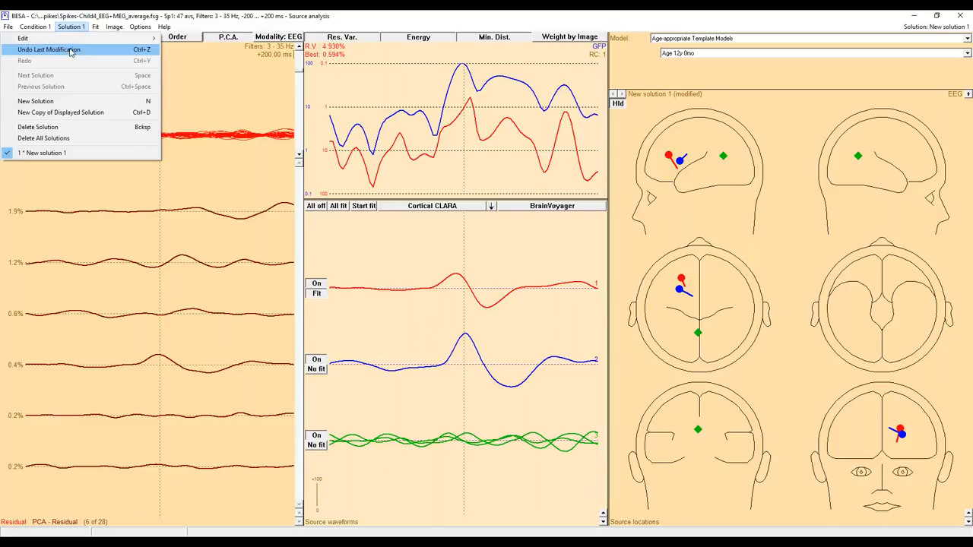
{"action": "left_click", "coordinate": [70, 50]}
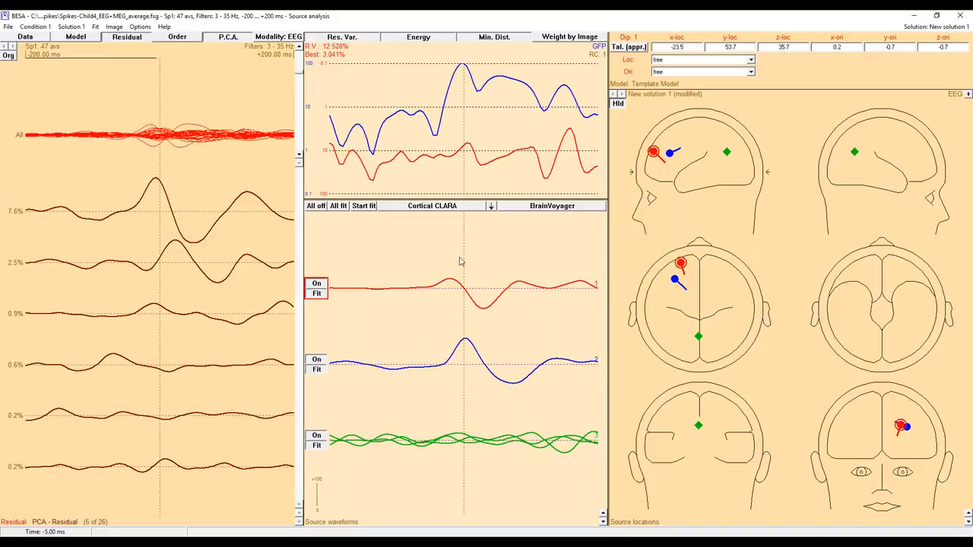
{"action": "key", "text": "ctrl+z"}
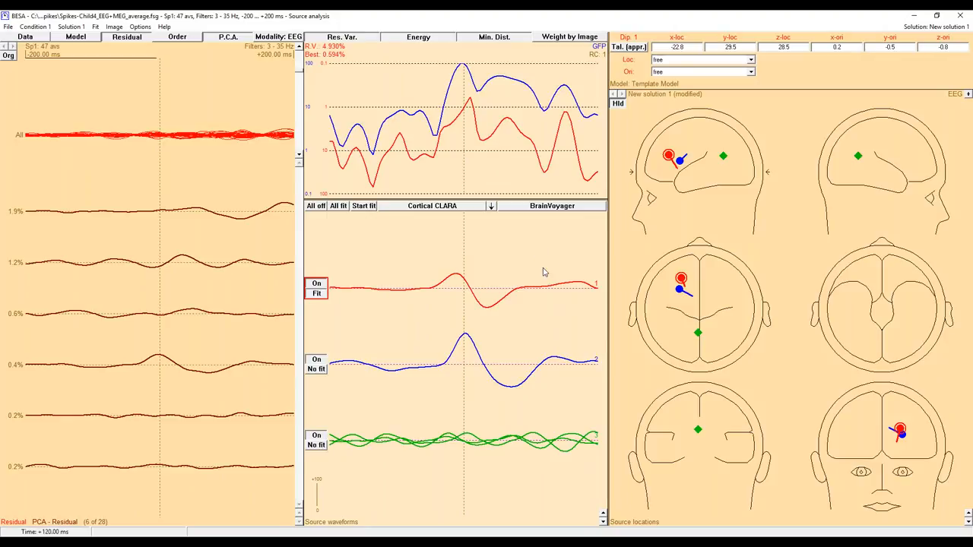
Display the sources on the standard MRI in sagittal, coronal, transverse and 3D views, and rotate the 3D head.
{"action": "key", "text": "a"}
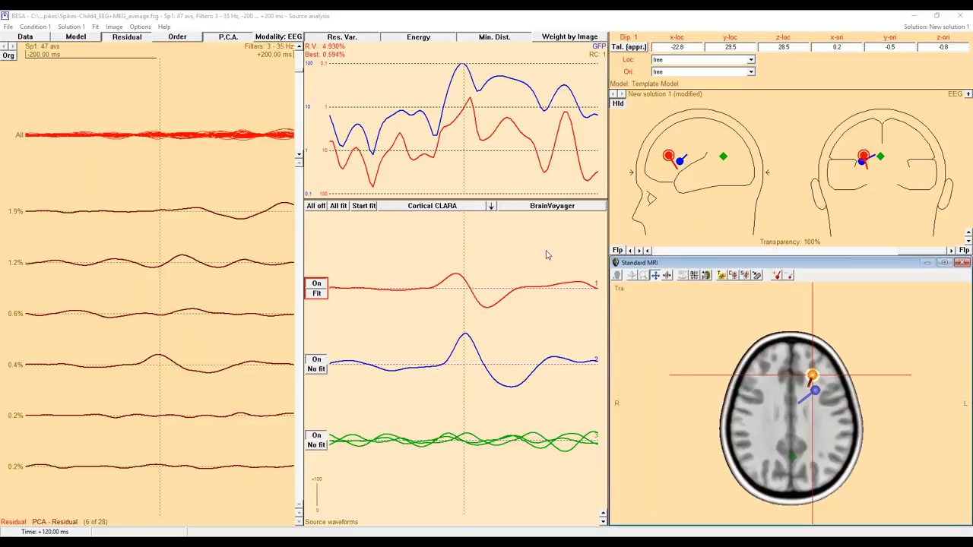
{"action": "left_click", "coordinate": [693, 275]}
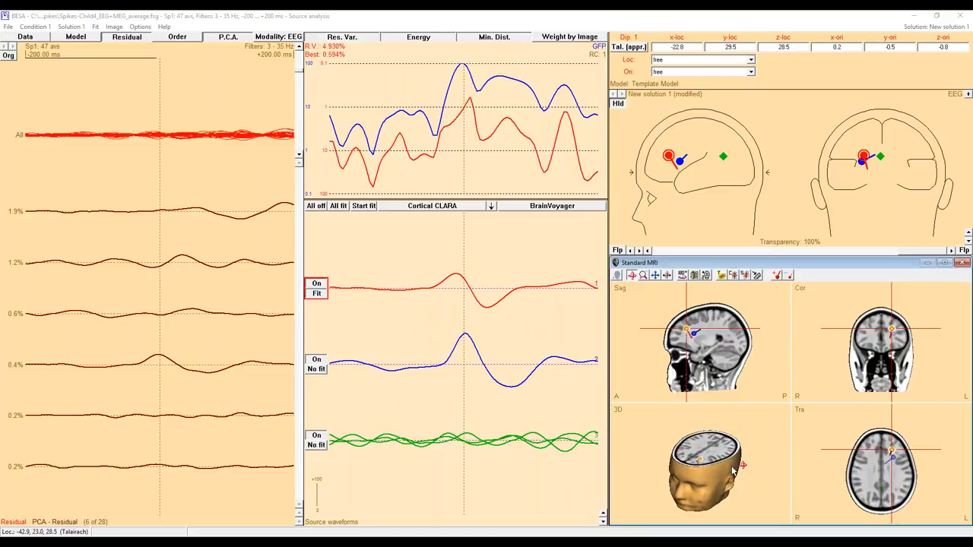
{"action": "left_click_drag", "start_coordinate": [744, 464], "coordinate": [720, 465]}
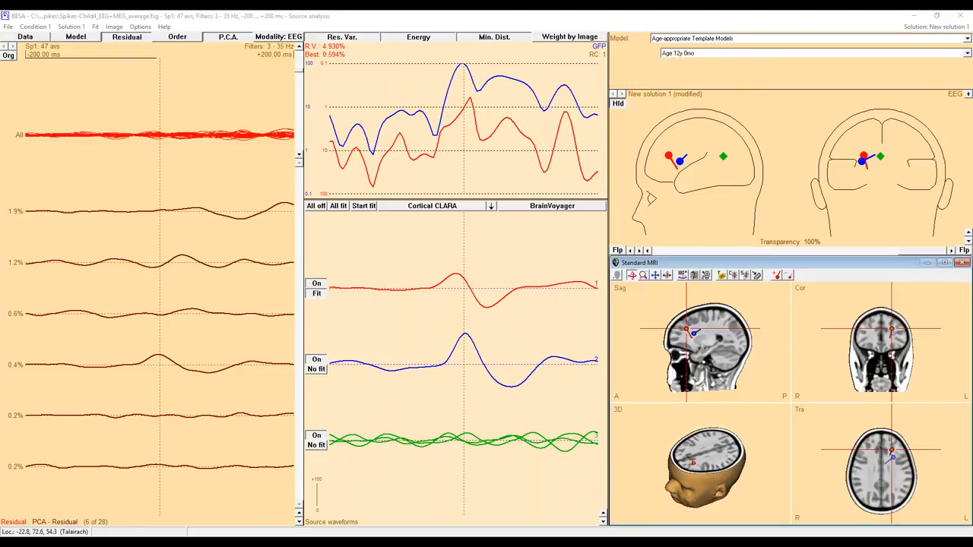
Mark the interval -30 to -10 ms on the rise of source 1, compute its CLARA image, and inspect it enlarged.
{"action": "left_click", "coordinate": [446, 288]}
{"action": "left_click_drag", "start_coordinate": [443, 288], "coordinate": [459, 288]}
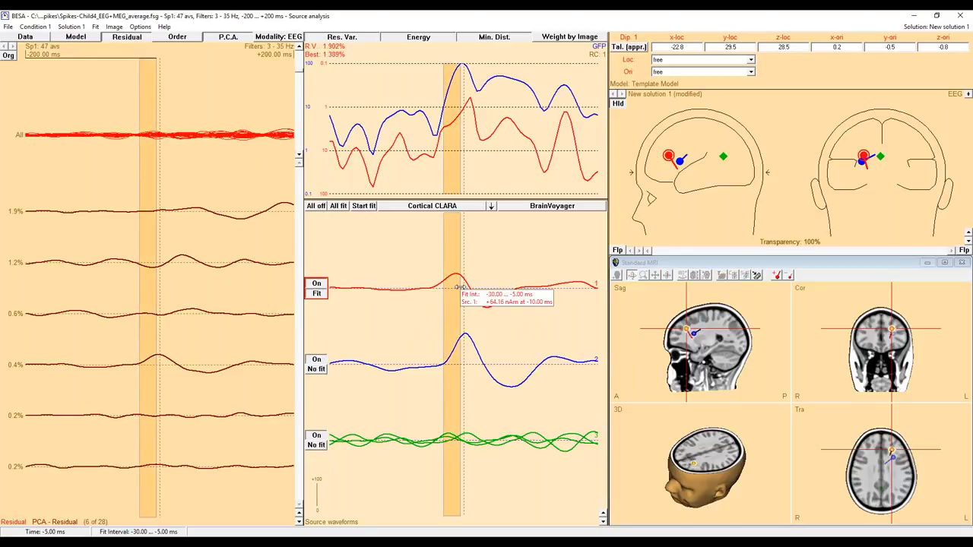
{"action": "left_click_drag", "start_coordinate": [458, 287], "coordinate": [454, 297]}
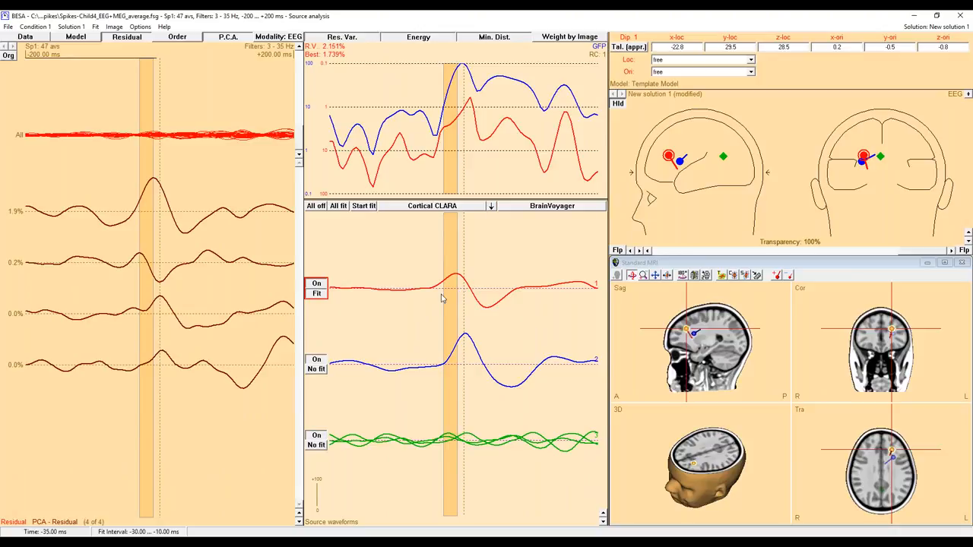
{"action": "left_click", "coordinate": [492, 208]}
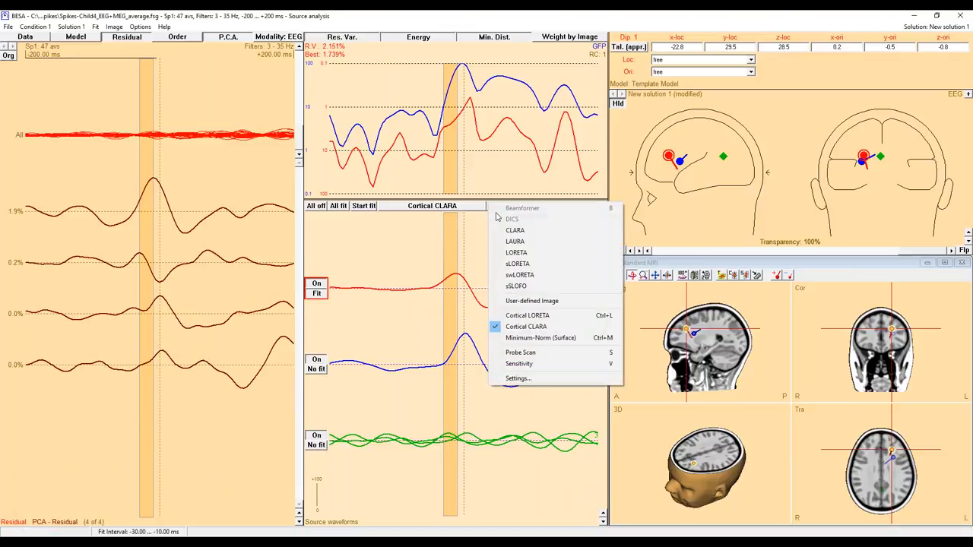
{"action": "left_click", "coordinate": [516, 231]}
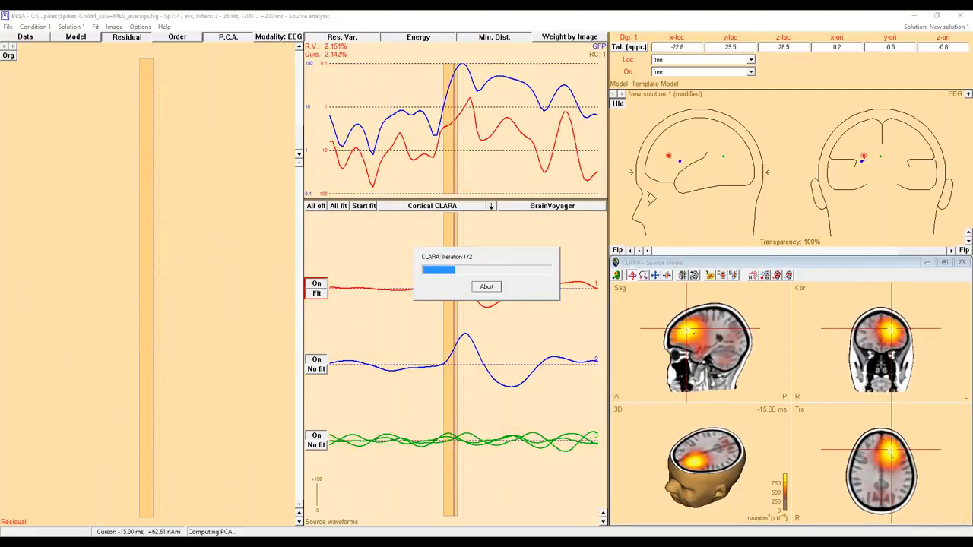
{"action": "left_click", "coordinate": [944, 262]}
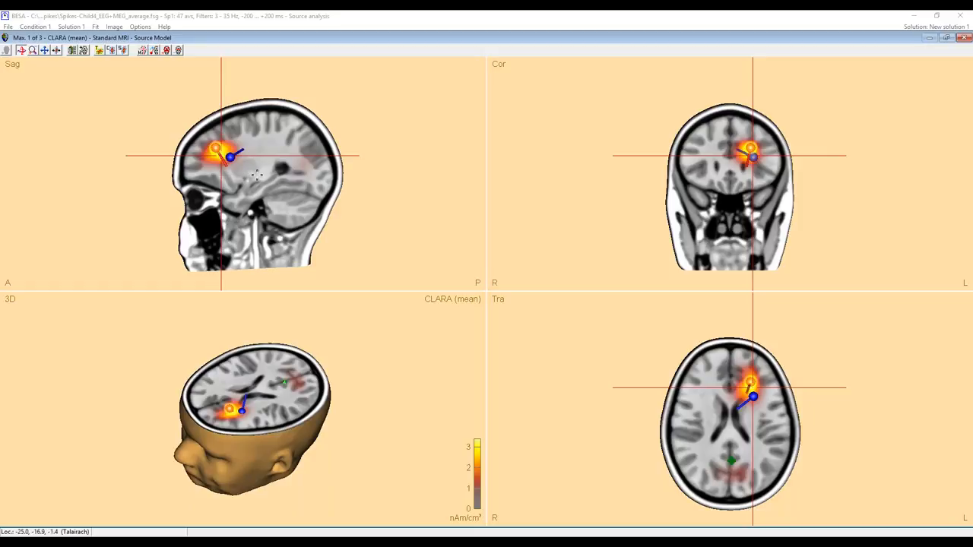
{"action": "left_click", "coordinate": [946, 39]}
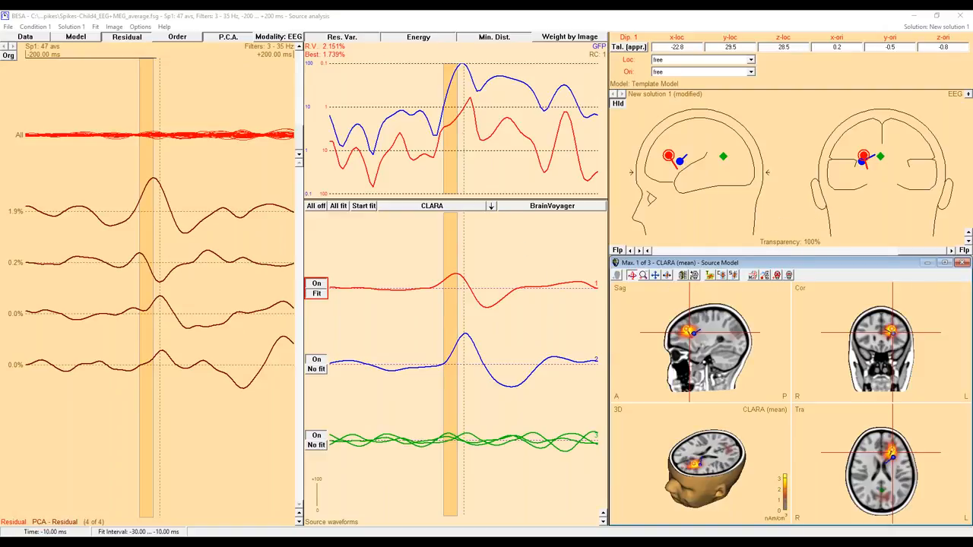
Place the time cursor at -10 ms and compute the Cortical CLARA image for that latency.
{"action": "left_click", "coordinate": [456, 267]}
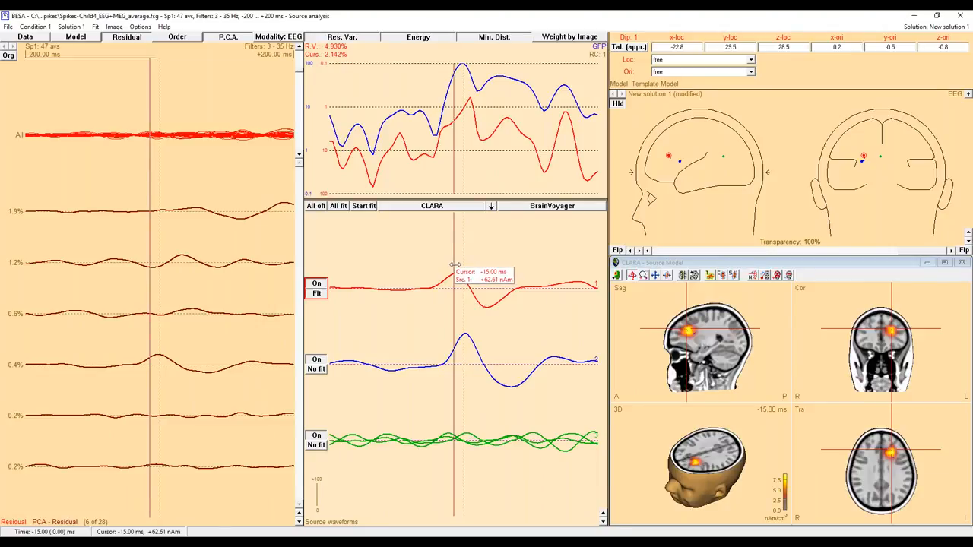
{"action": "left_click_drag", "start_coordinate": [454, 265], "coordinate": [457, 264]}
{"action": "left_click", "coordinate": [491, 205]}
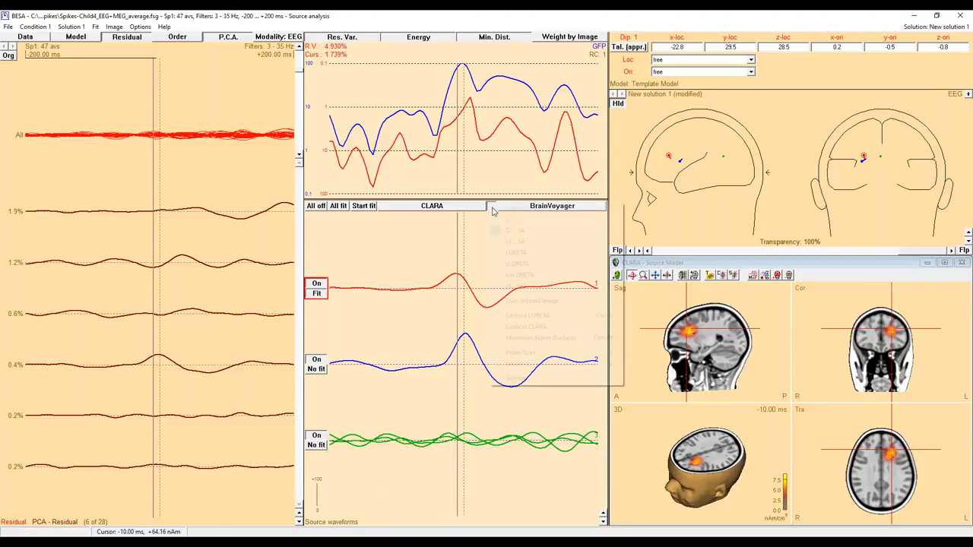
{"action": "left_click", "coordinate": [528, 327]}
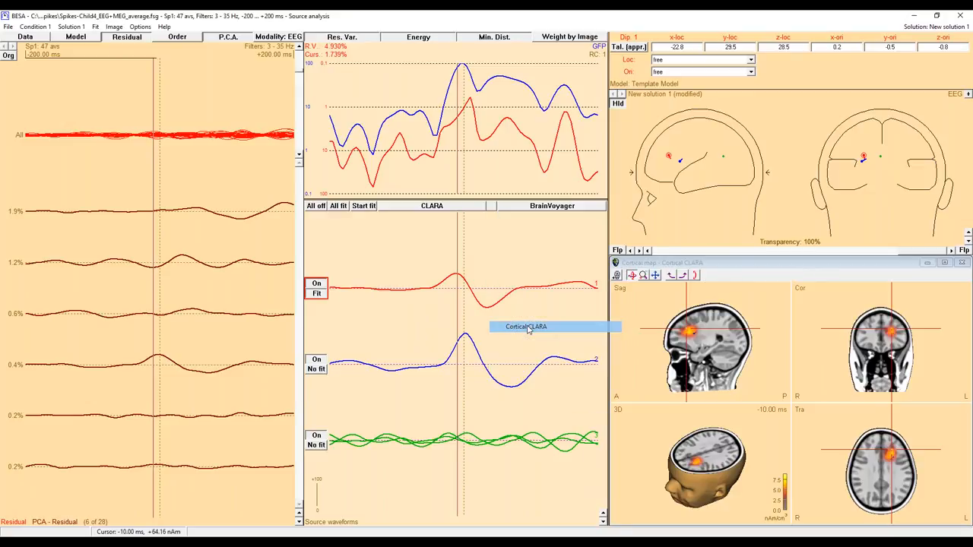
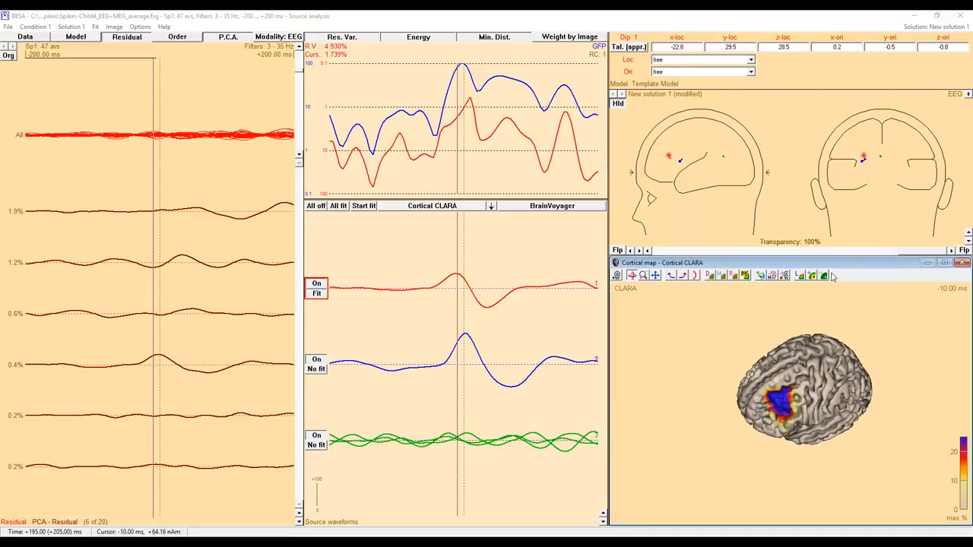
Rescale the Cortical CLARA colour range to a 100 % maximum and enlarge the brain to examine the frontal activity.
{"action": "left_click", "coordinate": [794, 411]}
{"action": "left_click_drag", "start_coordinate": [794, 411], "coordinate": [803, 417]}
{"action": "left_click", "coordinate": [823, 275]}
{"action": "left_click", "coordinate": [823, 276]}
{"action": "mouse_move", "coordinate": [801, 395]}
{"action": "left_mouse_down"}
{"action": "mouse_move", "coordinate": [754, 368]}
{"action": "mouse_move", "coordinate": [749, 375]}
{"action": "mouse_move", "coordinate": [773, 374]}
{"action": "left_mouse_up"}
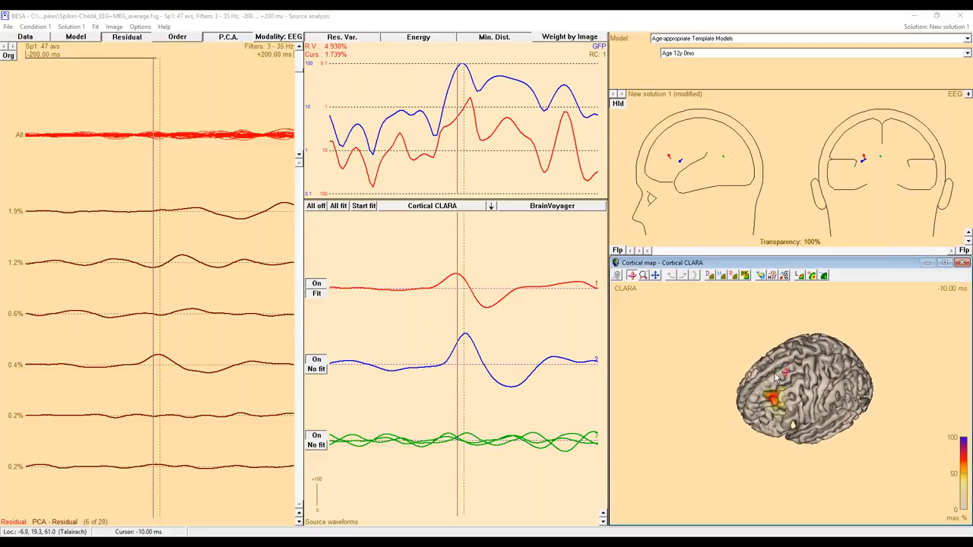
{"action": "mouse_move", "coordinate": [786, 405]}
{"action": "left_mouse_down"}
{"action": "mouse_move", "coordinate": [834, 453]}
{"action": "mouse_move", "coordinate": [843, 447]}
{"action": "mouse_move", "coordinate": [804, 421]}
{"action": "mouse_move", "coordinate": [824, 408]}
{"action": "mouse_move", "coordinate": [771, 399]}
{"action": "left_mouse_up"}
{"action": "scroll", "coordinate": [807, 415], "scroll_direction": "up", "scroll_amount": 5}
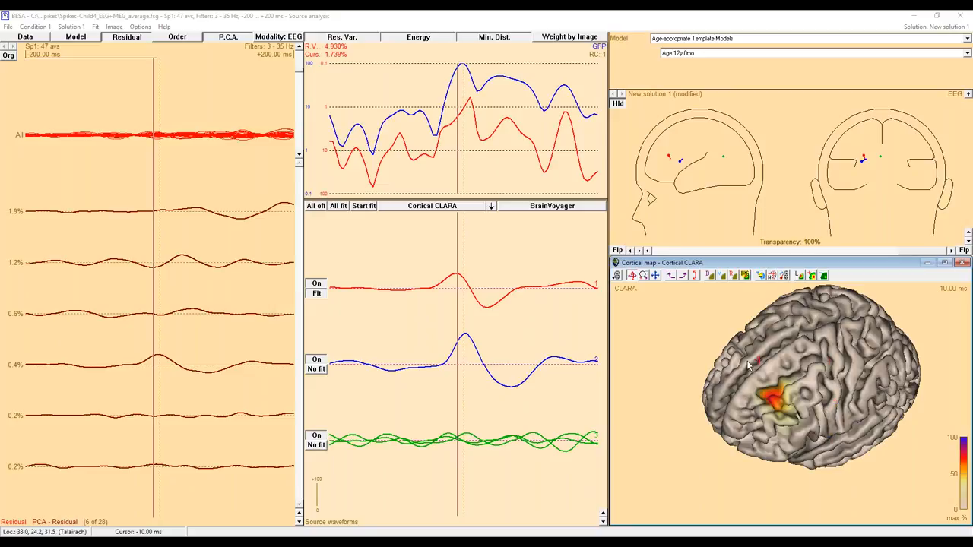
Close the source analysis of Sp1 and clear the marked block around the averaged spike in the recording.
{"action": "left_click", "coordinate": [591, 85]}
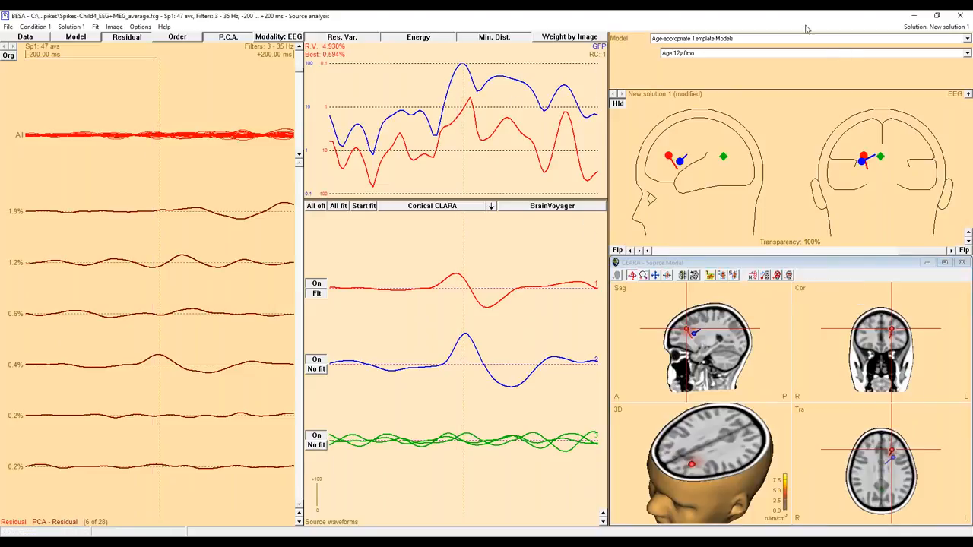
{"action": "left_click", "coordinate": [959, 18]}
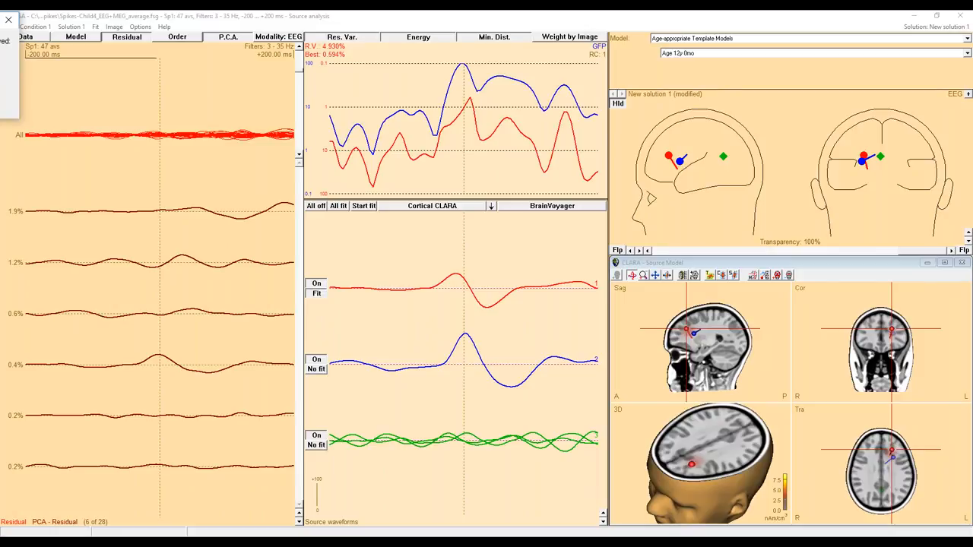
{"action": "left_click", "coordinate": [238, 124]}
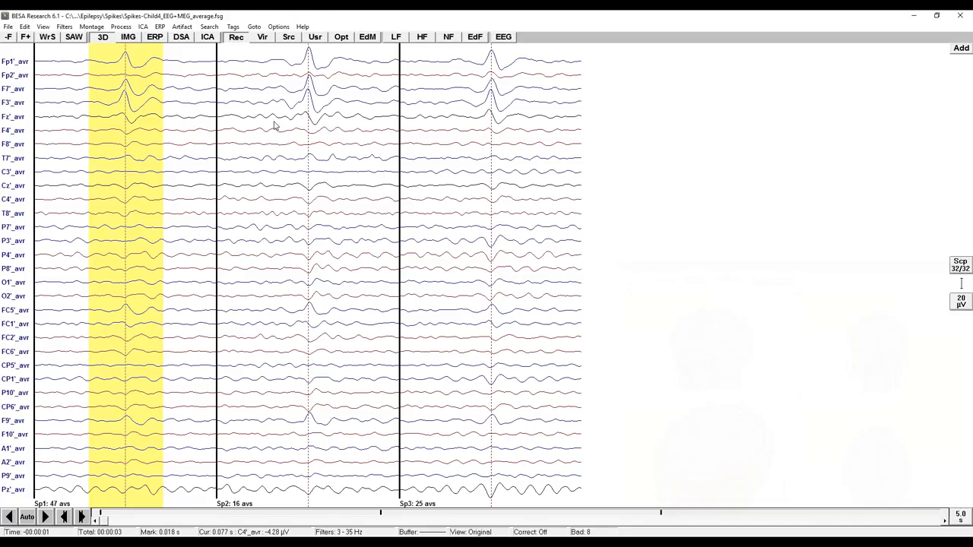
{"action": "left_click", "coordinate": [378, 190]}
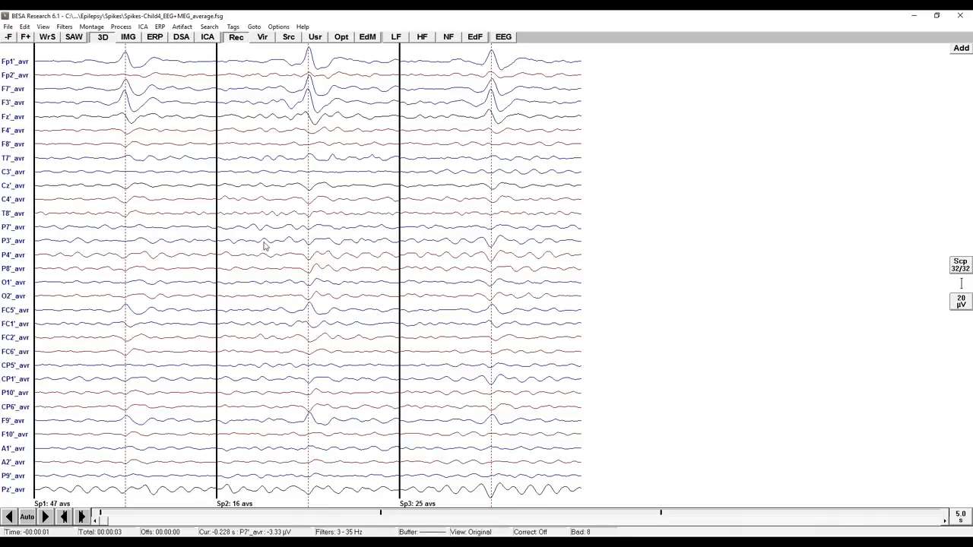
Open the data file Correct+Error.foc from the TFC-Error-Related-Negativity examples folder.
{"action": "left_click", "coordinate": [8, 27]}
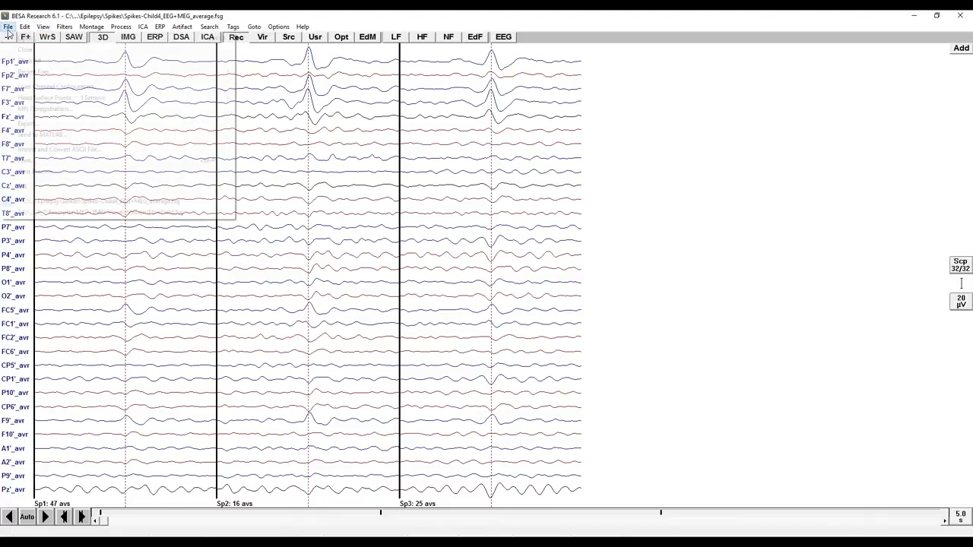
{"action": "left_click", "coordinate": [31, 37]}
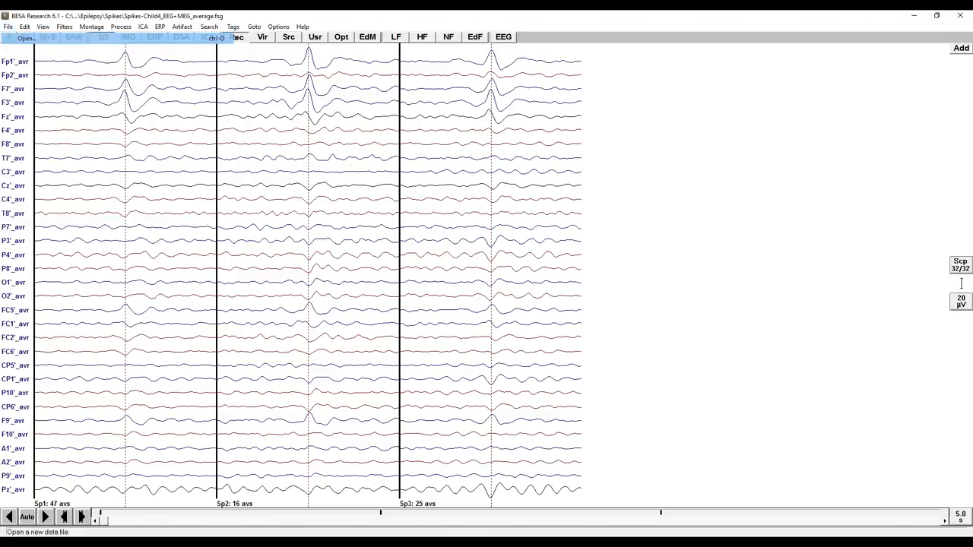
{"action": "left_click_drag", "start_coordinate": [355, 179], "coordinate": [364, 152]}
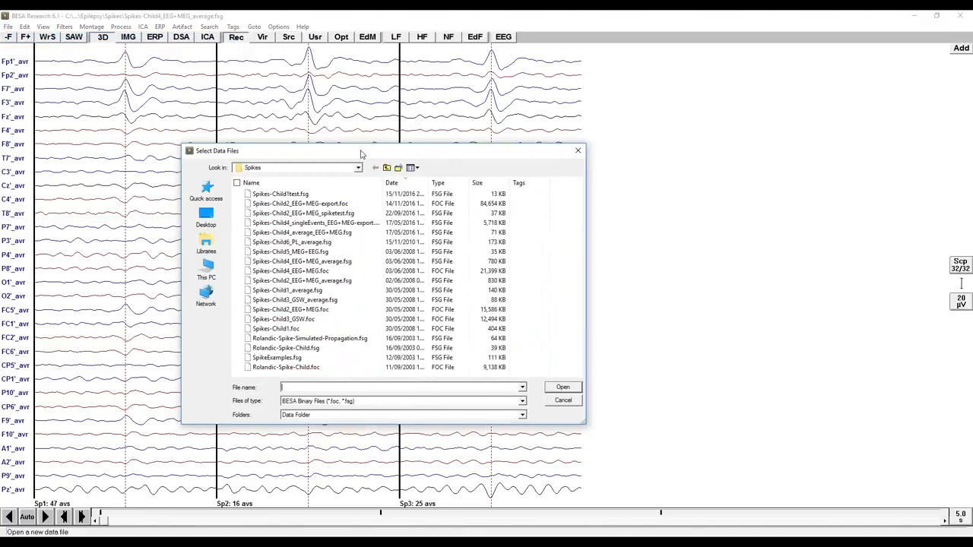
{"action": "left_click", "coordinate": [386, 168]}
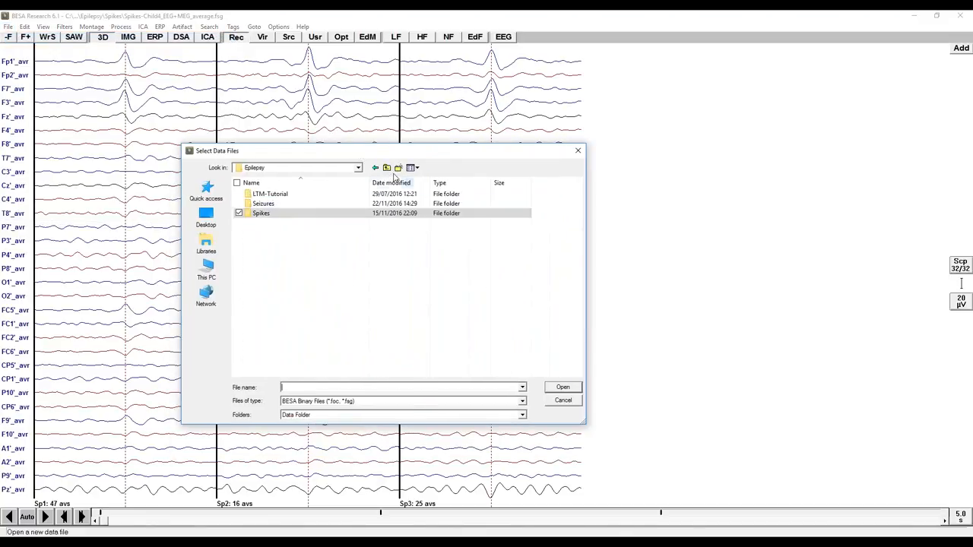
{"action": "left_click", "coordinate": [386, 167]}
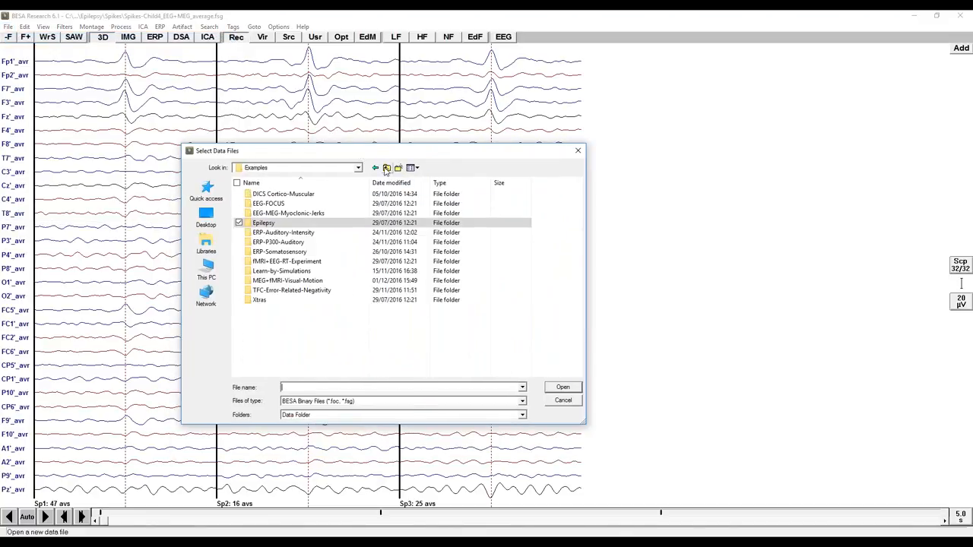
{"action": "left_click", "coordinate": [289, 292]}
{"action": "double_click", "coordinate": [290, 293]}
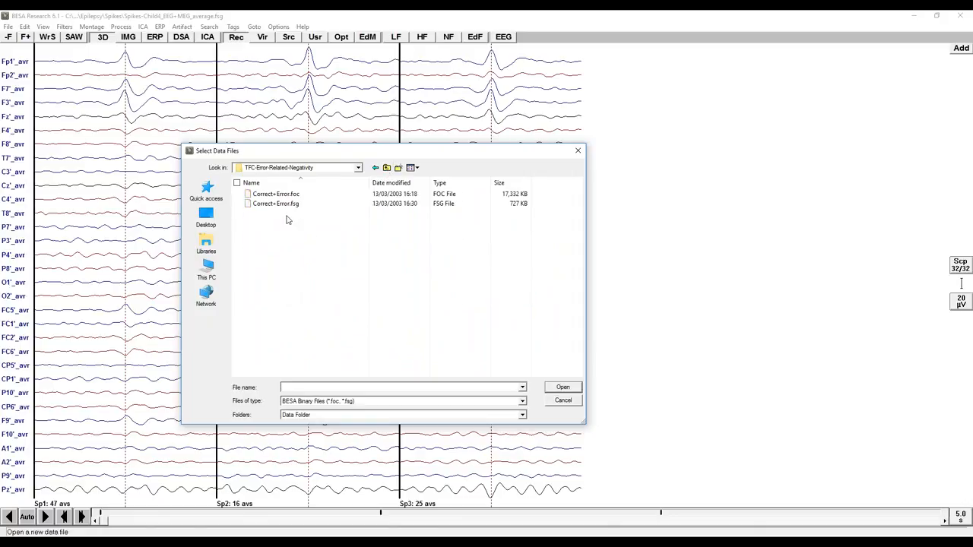
{"action": "double_click", "coordinate": [285, 199]}
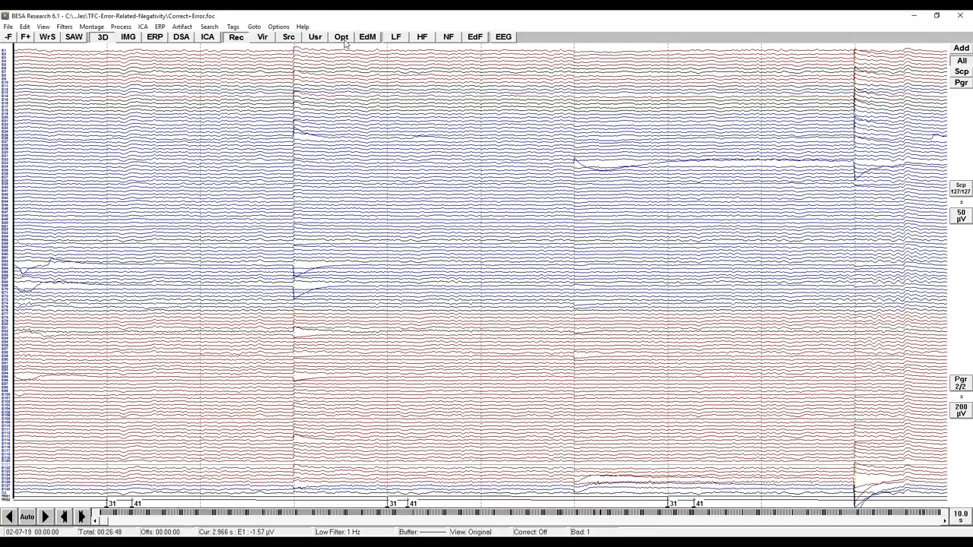
Apply the resting-state source montage "FrontoParTaskControl with Noise Sources" to the continuous EEG.
{"action": "left_click", "coordinate": [288, 38]}
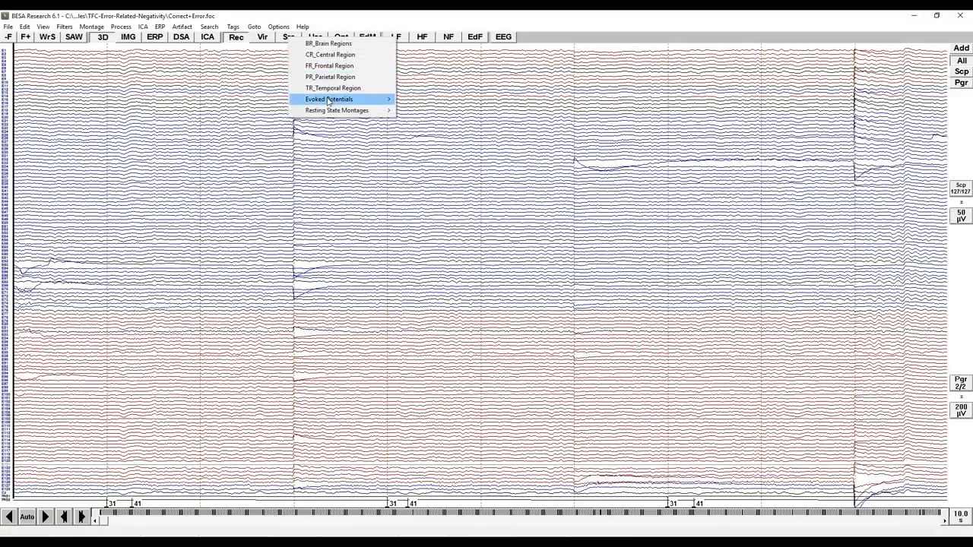
{"action": "mouse_move", "coordinate": [328, 112]}
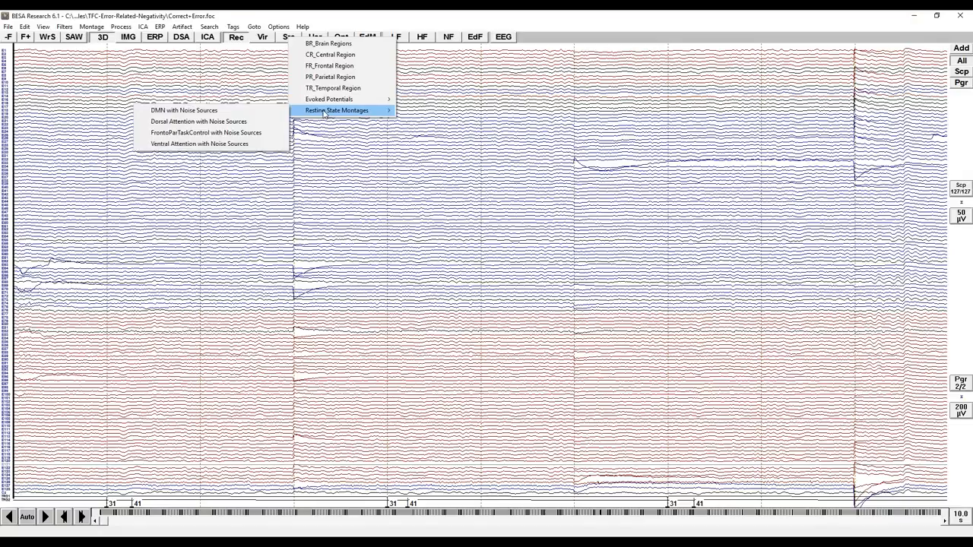
{"action": "left_click", "coordinate": [257, 137]}
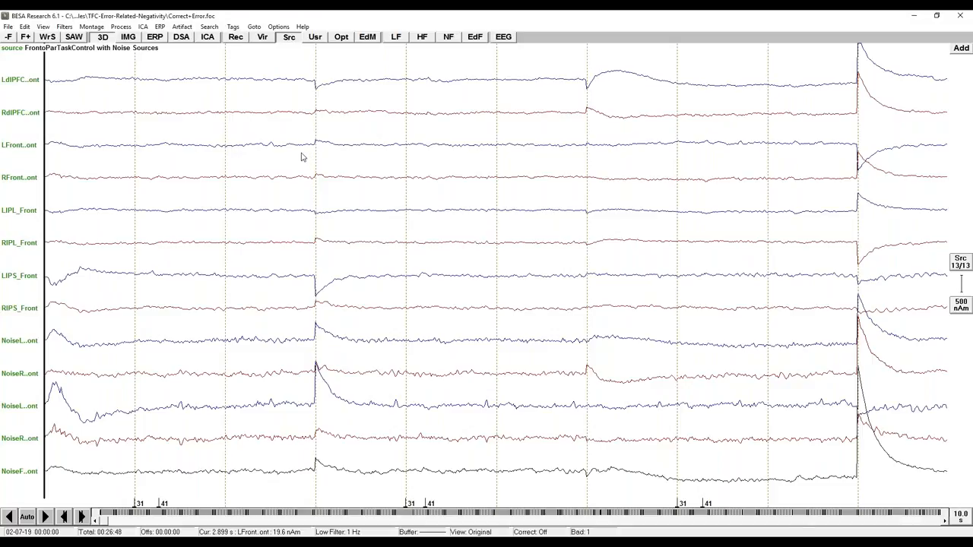
Open the ERP paradigm definition and review the criteria of St-Err, Rp-Err, St-Cor and Rp-Cor and their epoch settings.
{"action": "left_click", "coordinate": [159, 28]}
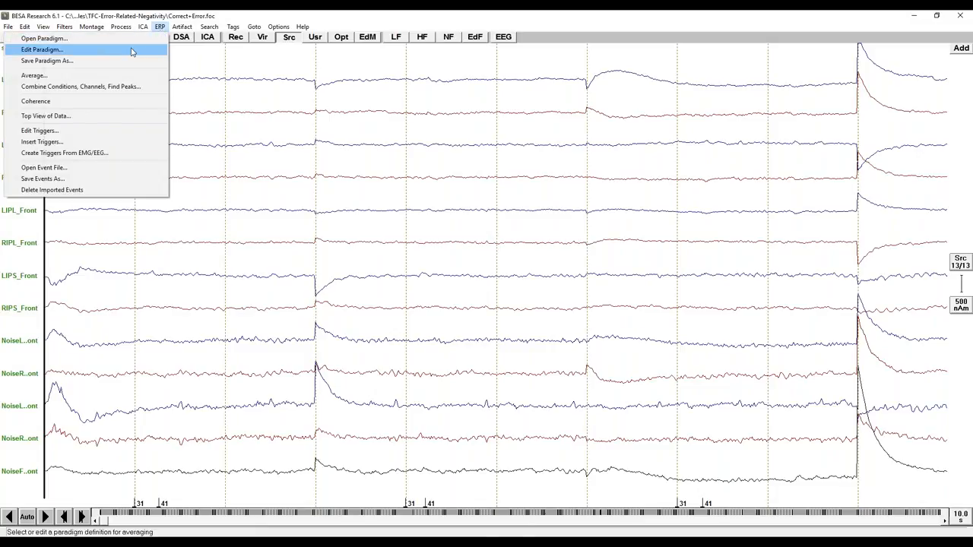
{"action": "left_click", "coordinate": [132, 49]}
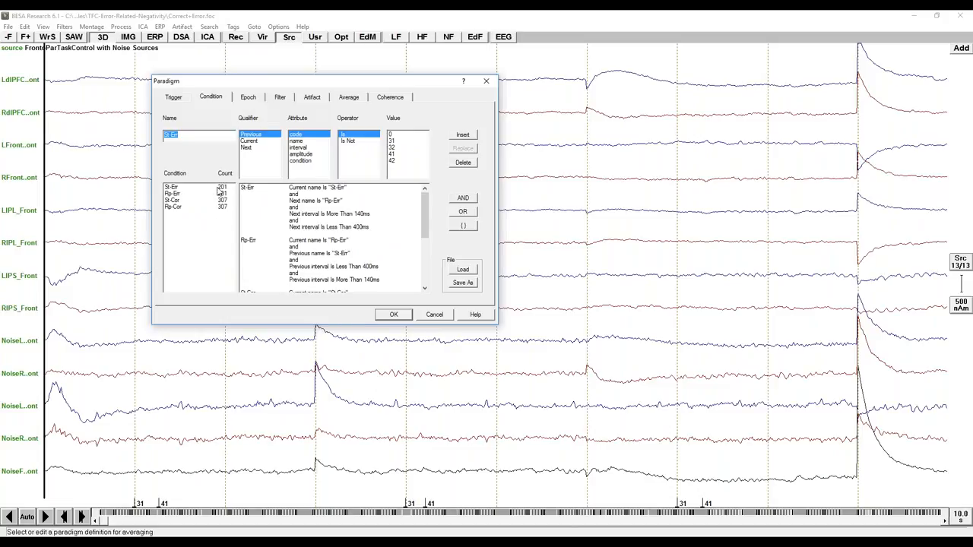
{"action": "left_click", "coordinate": [172, 188]}
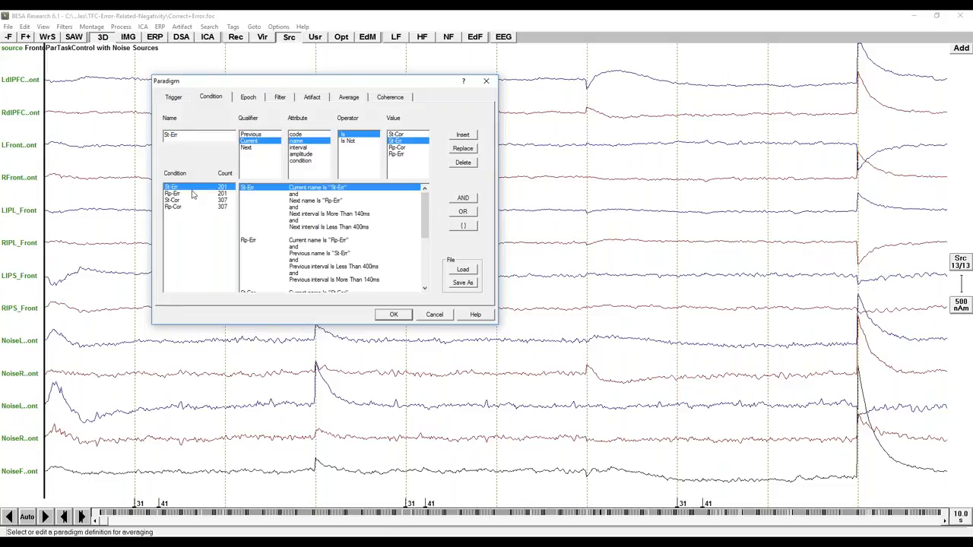
{"action": "left_click", "coordinate": [174, 201]}
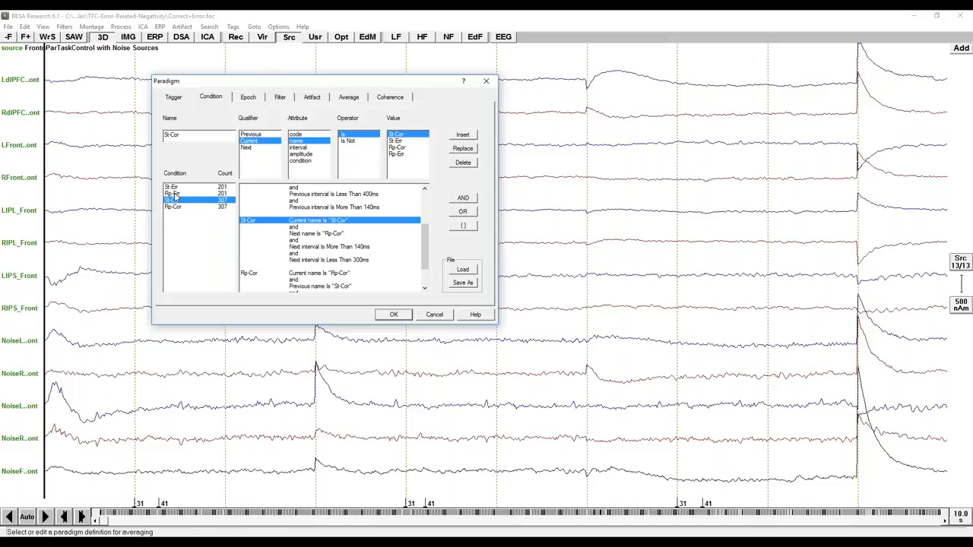
{"action": "left_click", "coordinate": [173, 194]}
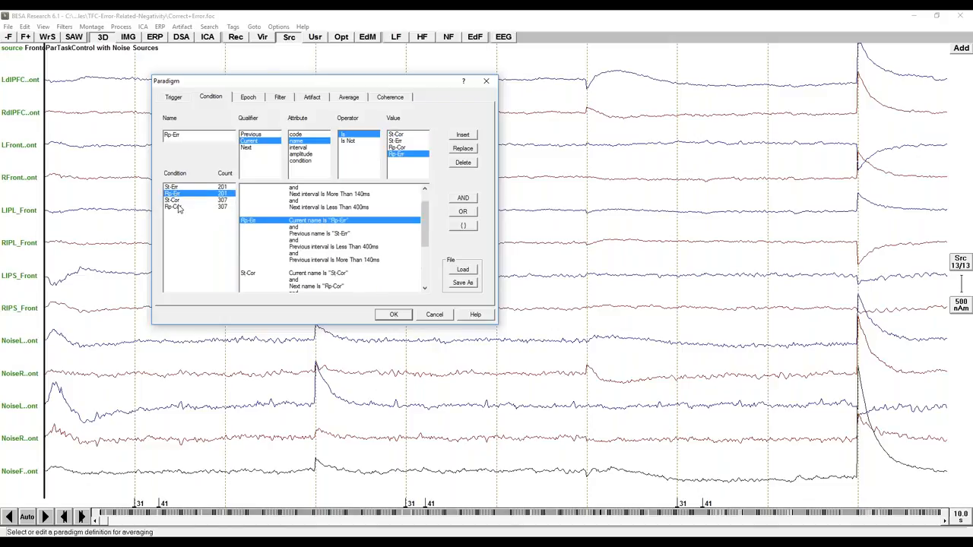
{"action": "left_click", "coordinate": [179, 207]}
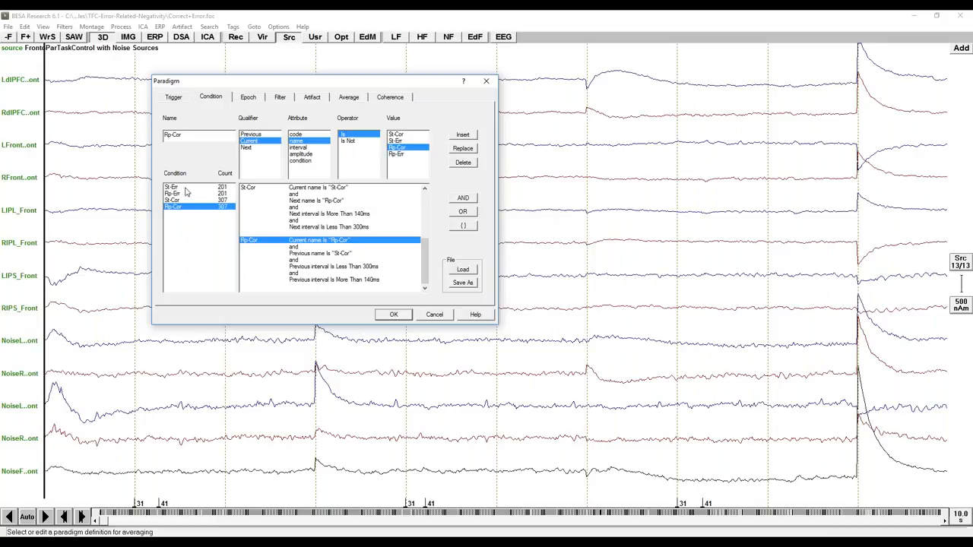
{"action": "left_click", "coordinate": [187, 188]}
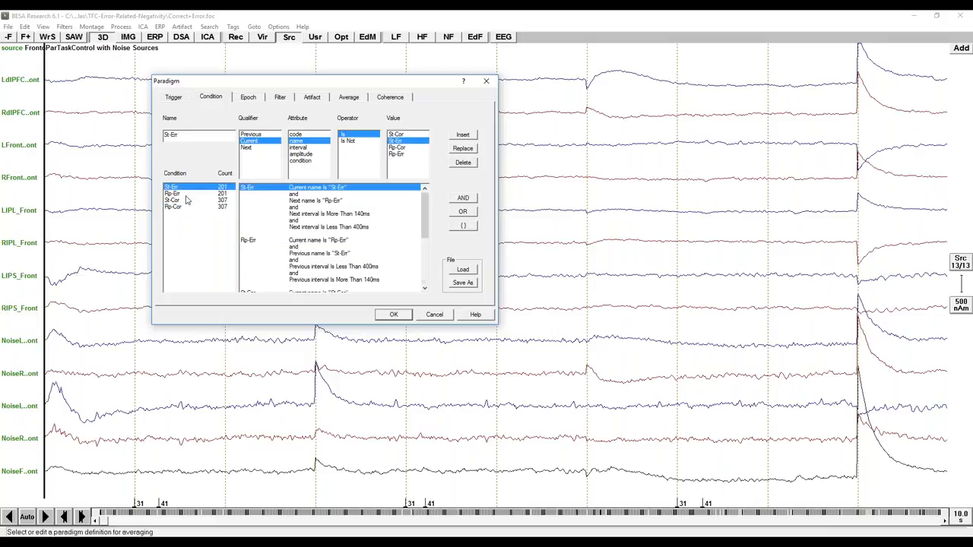
{"action": "left_click", "coordinate": [249, 98]}
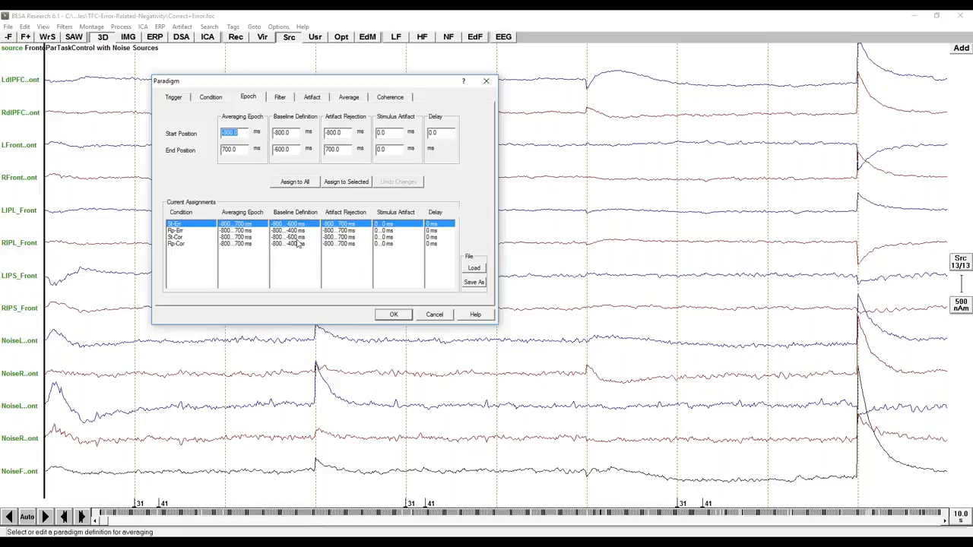
Run the artifact scan over the trials of all paradigm conditions.
{"action": "left_click_drag", "start_coordinate": [296, 82], "coordinate": [311, 83]}
{"action": "left_click", "coordinate": [326, 96]}
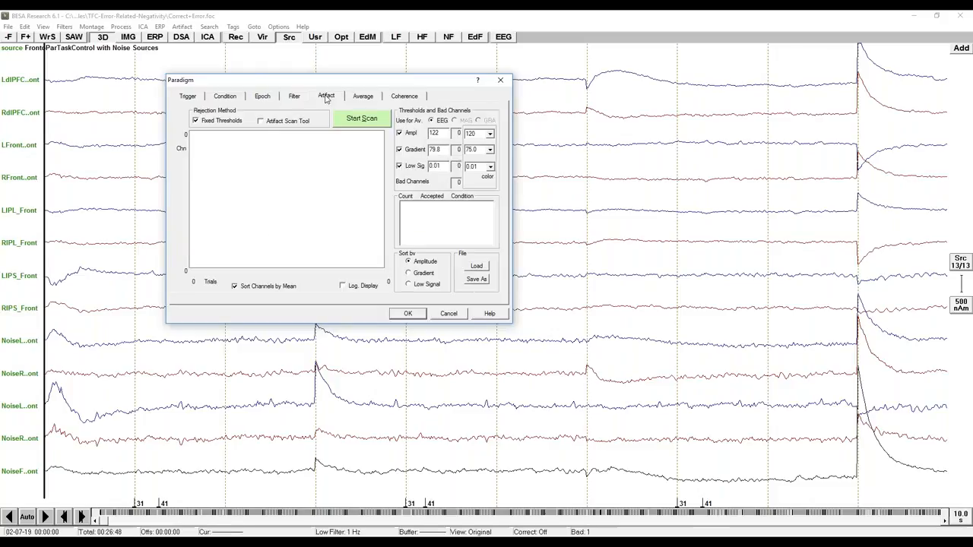
{"action": "left_click", "coordinate": [354, 120]}
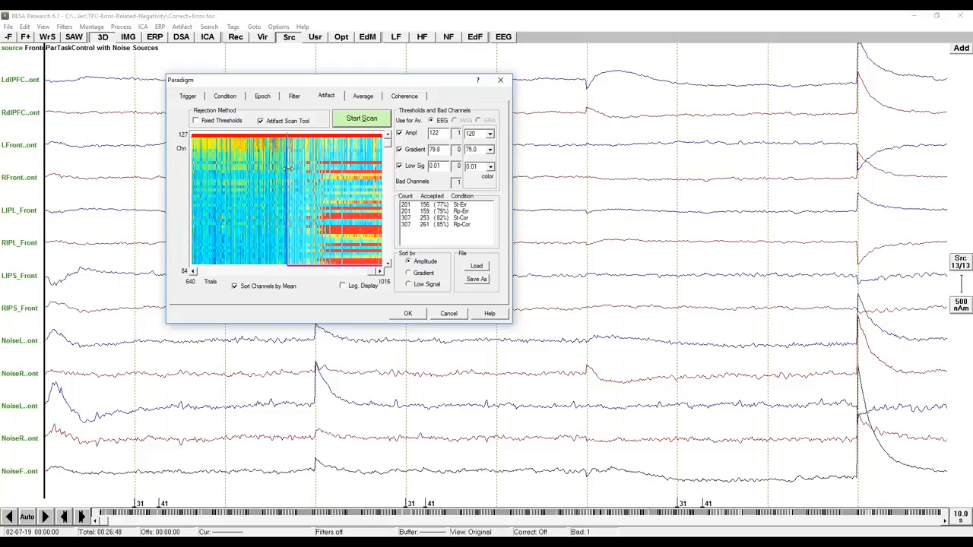
Try an amplitude threshold of 123 with trials sorted by gradient, and restore amplitude sorting and the threshold of 122.
{"action": "left_click_drag", "start_coordinate": [288, 169], "coordinate": [290, 170]}
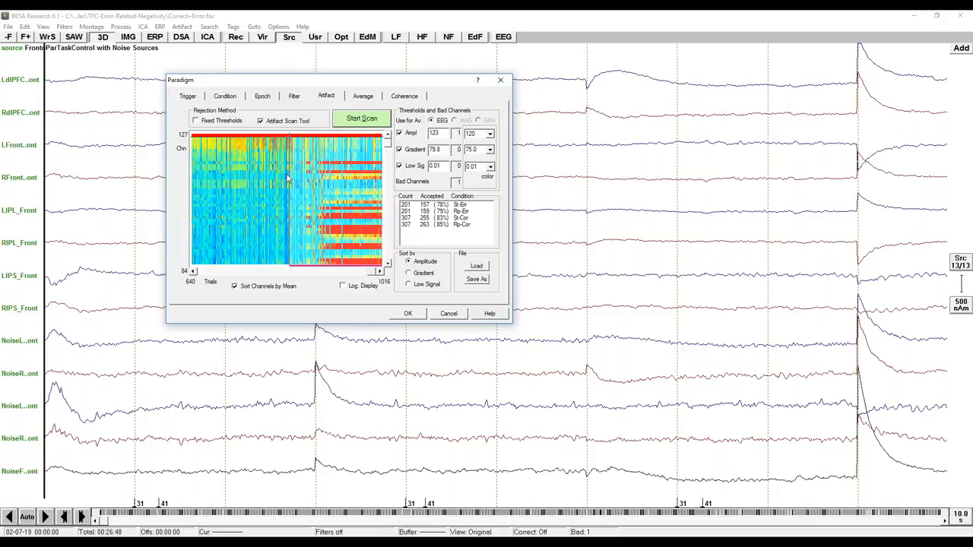
{"action": "left_click", "coordinate": [409, 273]}
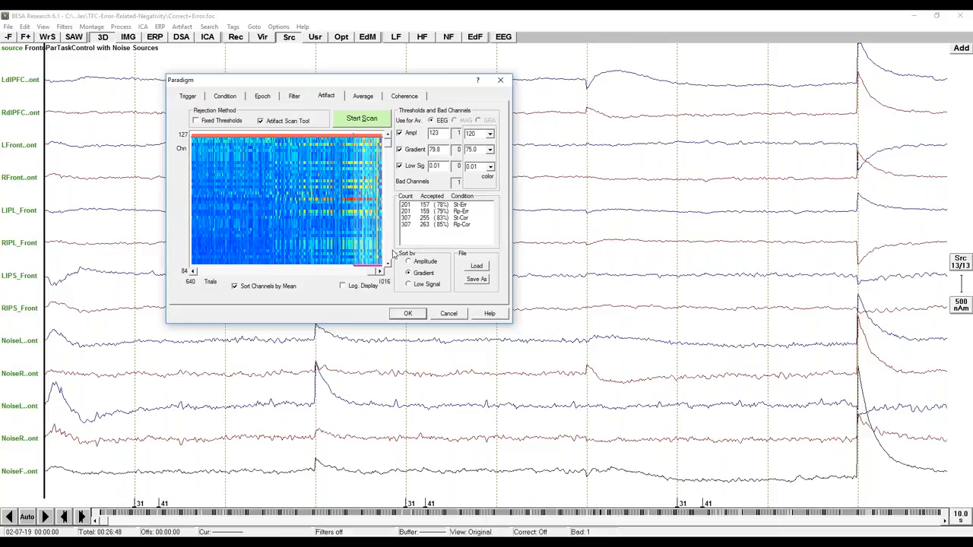
{"action": "left_click", "coordinate": [408, 261]}
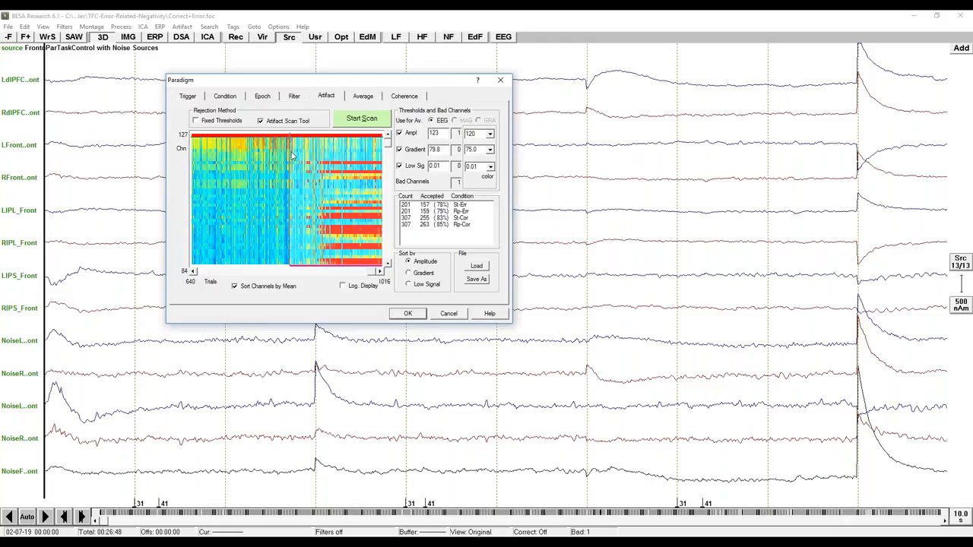
{"action": "left_click_drag", "start_coordinate": [288, 154], "coordinate": [287, 154]}
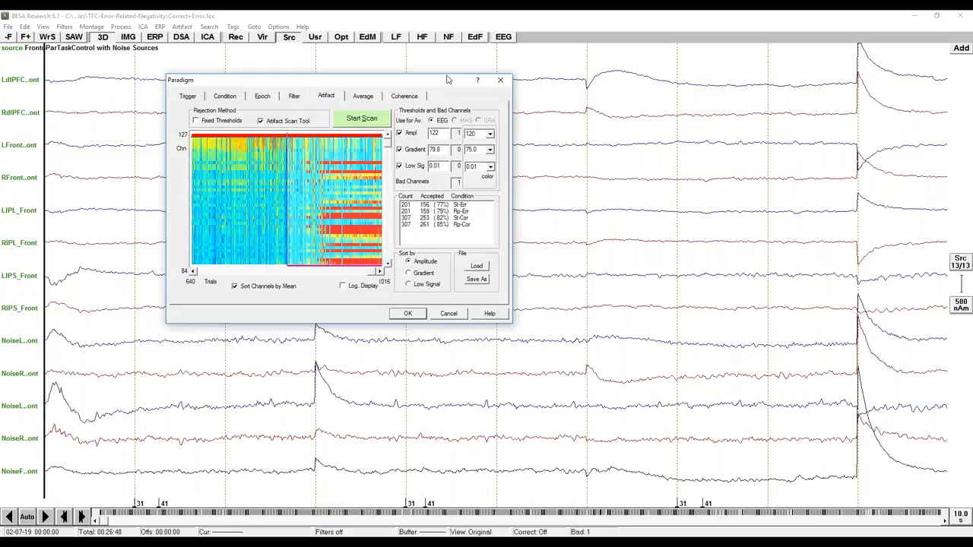
Start the time-frequency analysis with target condition St-Cor and control condition St-Err, from 2 to 50 Hz at 1.0 Hz, 50 ms sampling.
{"action": "left_click", "coordinate": [412, 100]}
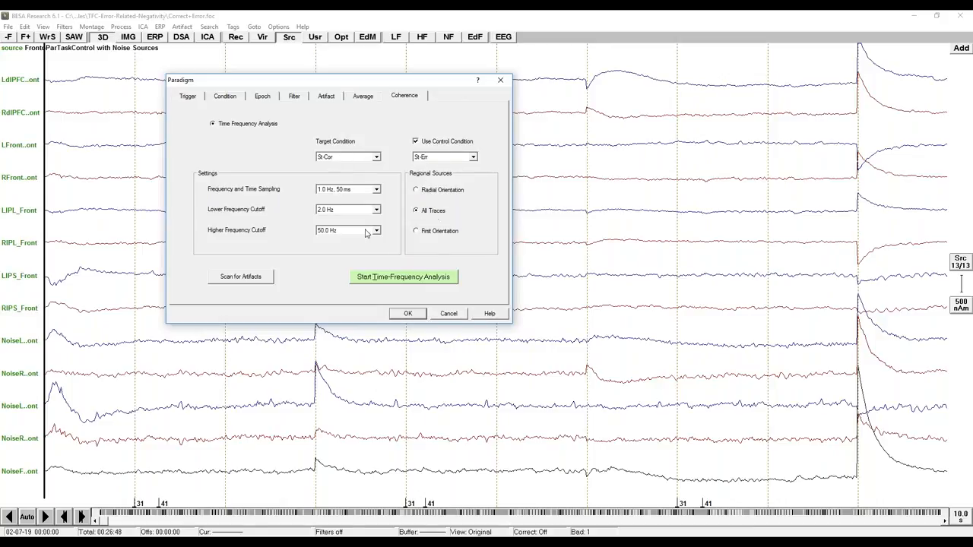
{"action": "left_click", "coordinate": [423, 278]}
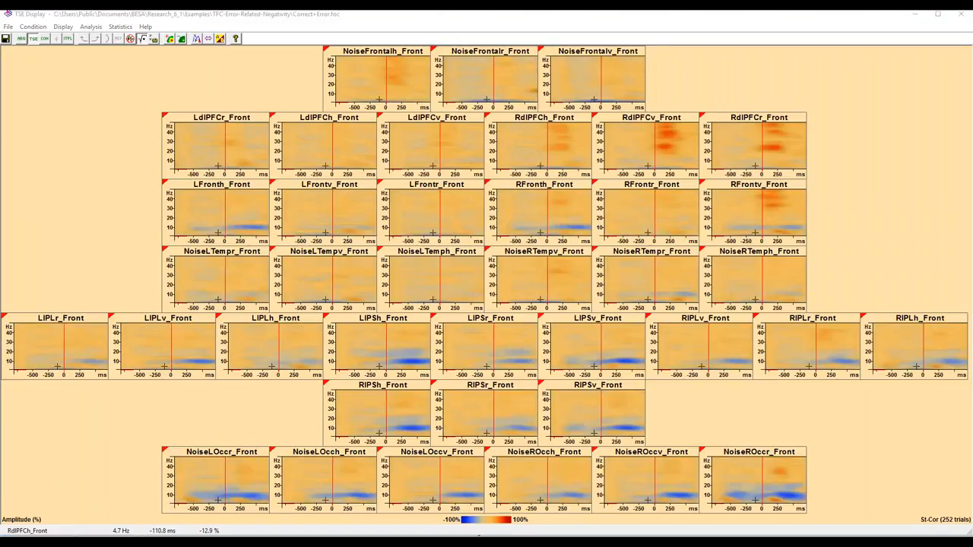
Examine the St-Cor time-frequency plots by moving the cursor through the frontal noise and right dorsolateral prefrontal sources.
{"action": "left_click_drag", "start_coordinate": [538, 168], "coordinate": [497, 90]}
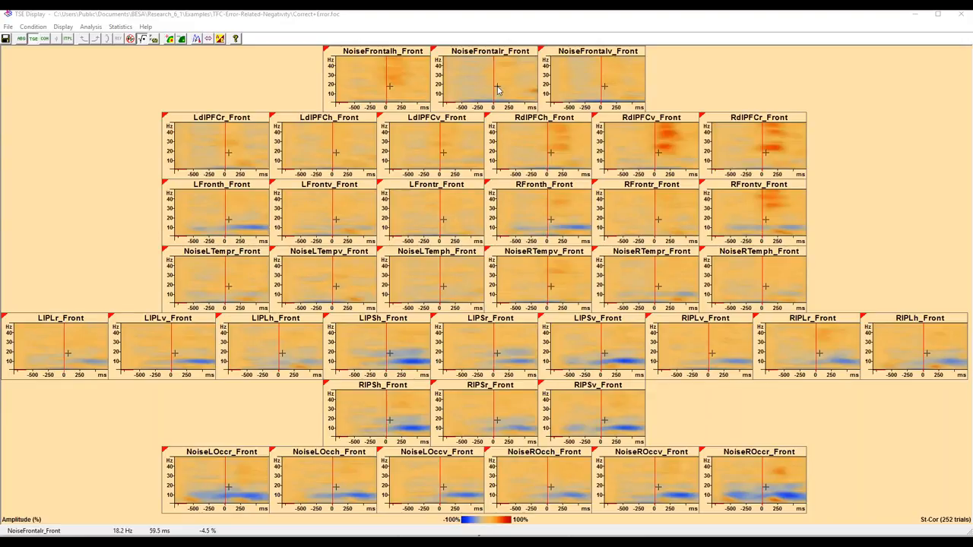
{"action": "left_click_drag", "start_coordinate": [520, 86], "coordinate": [537, 76]}
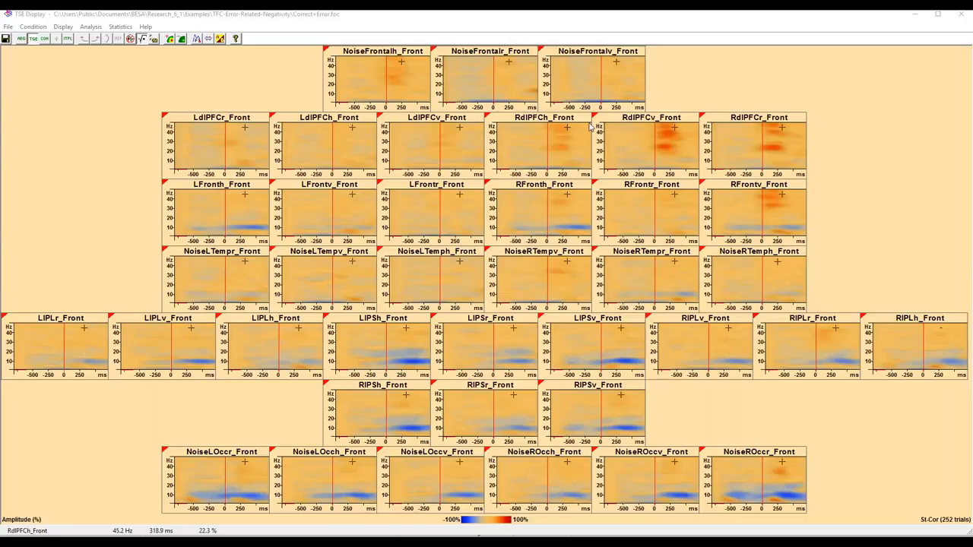
{"action": "left_click", "coordinate": [619, 130]}
{"action": "left_click", "coordinate": [644, 134]}
{"action": "left_click_drag", "start_coordinate": [644, 135], "coordinate": [643, 136]}
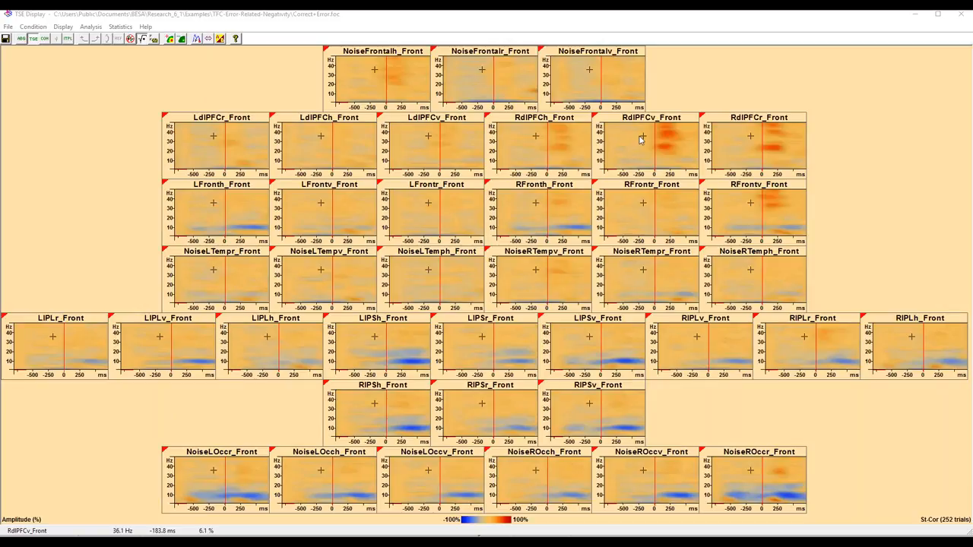
Inspect the RdlPFCv_Front time-frequency plot for St-Cor and compare all sources with condition St-Err, returning to St-Cor.
{"action": "left_click", "coordinate": [635, 140]}
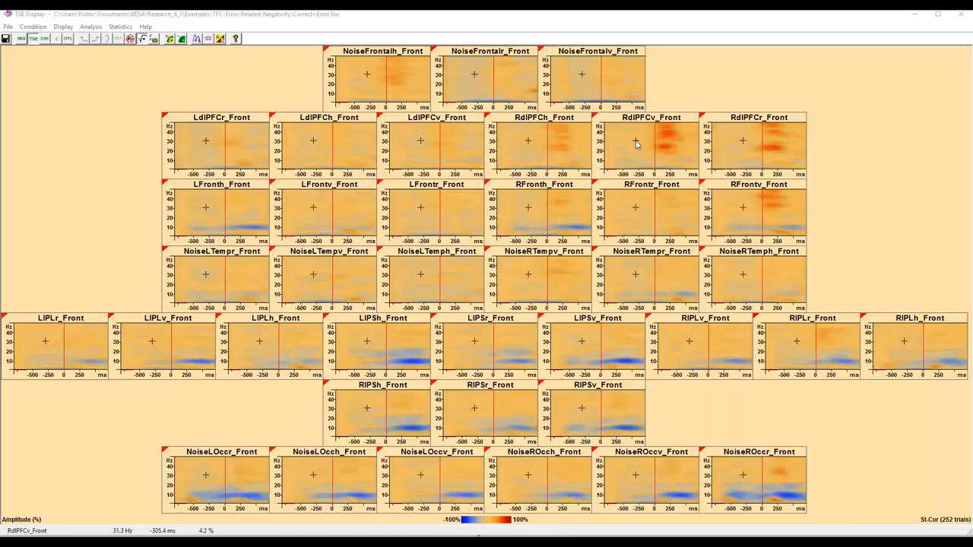
{"action": "left_click", "coordinate": [635, 142]}
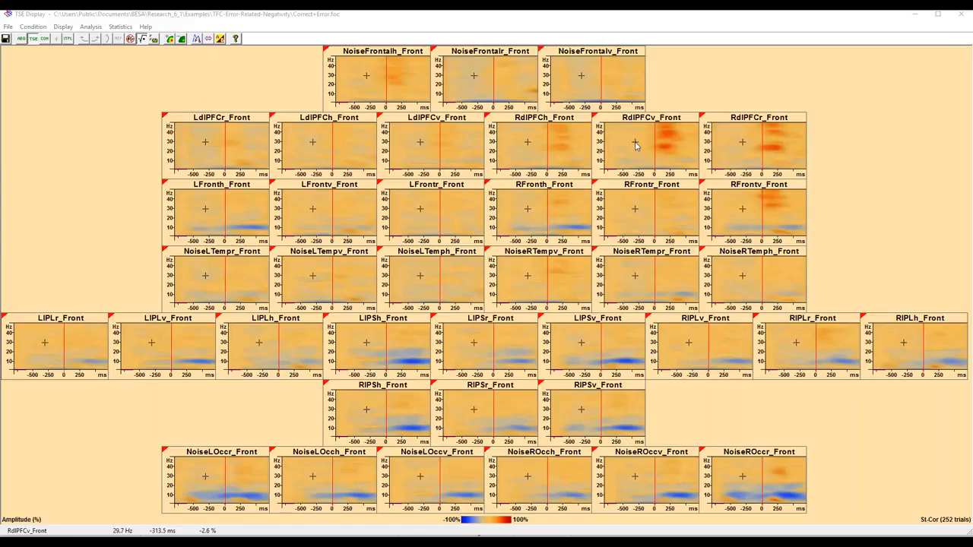
{"action": "left_click_drag", "start_coordinate": [635, 143], "coordinate": [666, 152]}
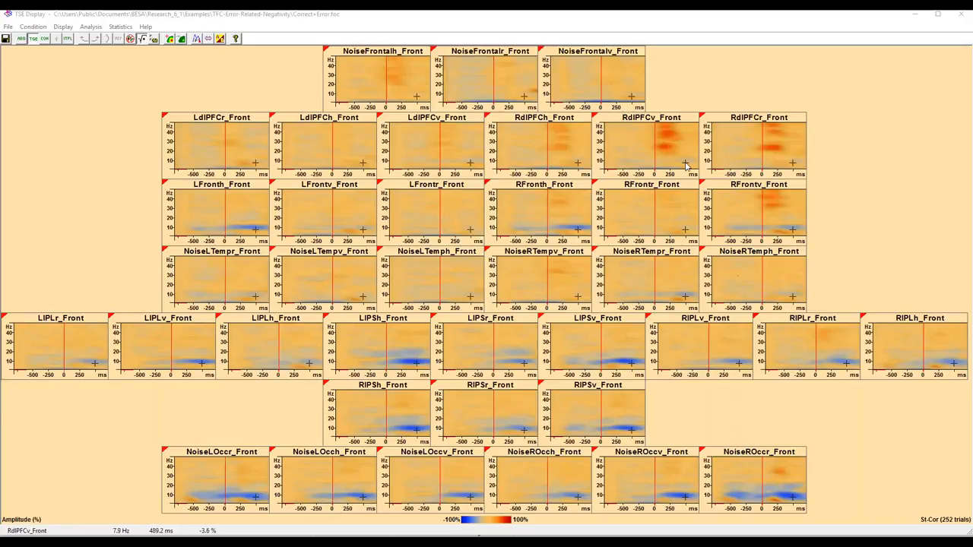
{"action": "left_click", "coordinate": [208, 40]}
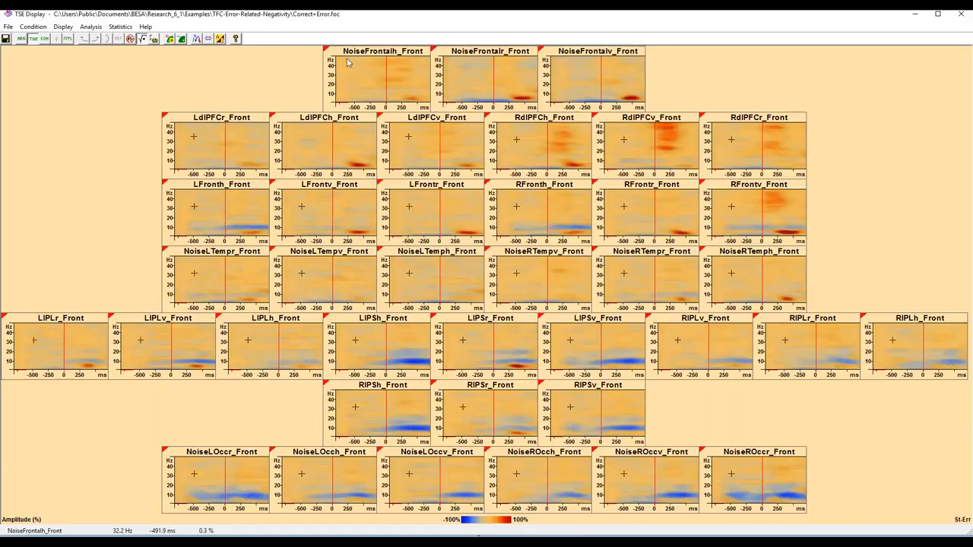
{"action": "left_click", "coordinate": [208, 39]}
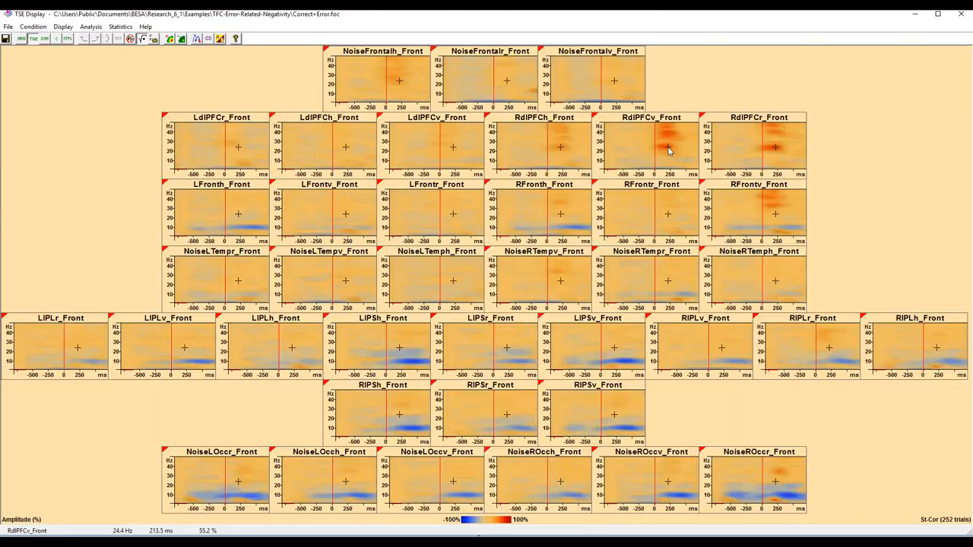
Display St-Cor coherence of all sources with RdlPFCv_Front as the reference, look through the condition choices, and close the time-frequency window.
{"action": "double_click", "coordinate": [665, 148]}
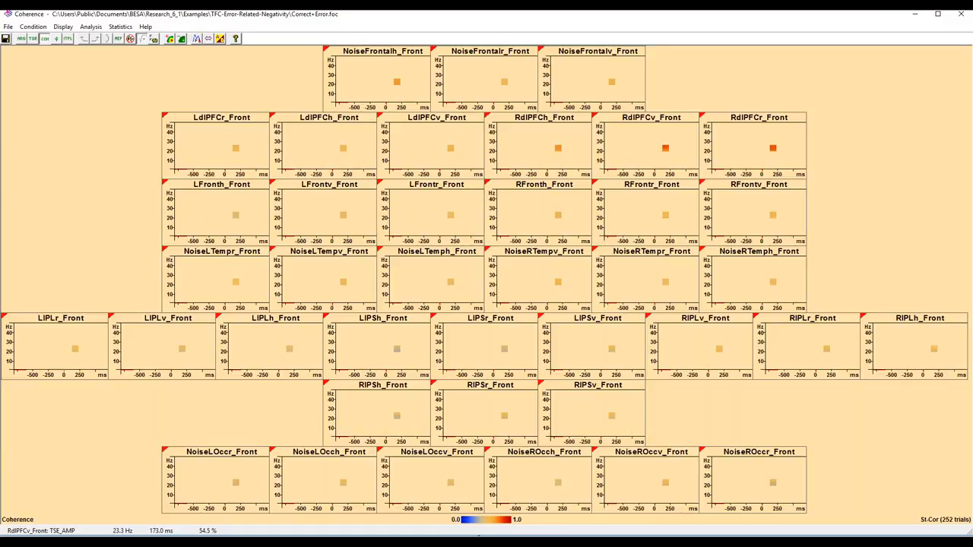
{"action": "left_click", "coordinate": [665, 151]}
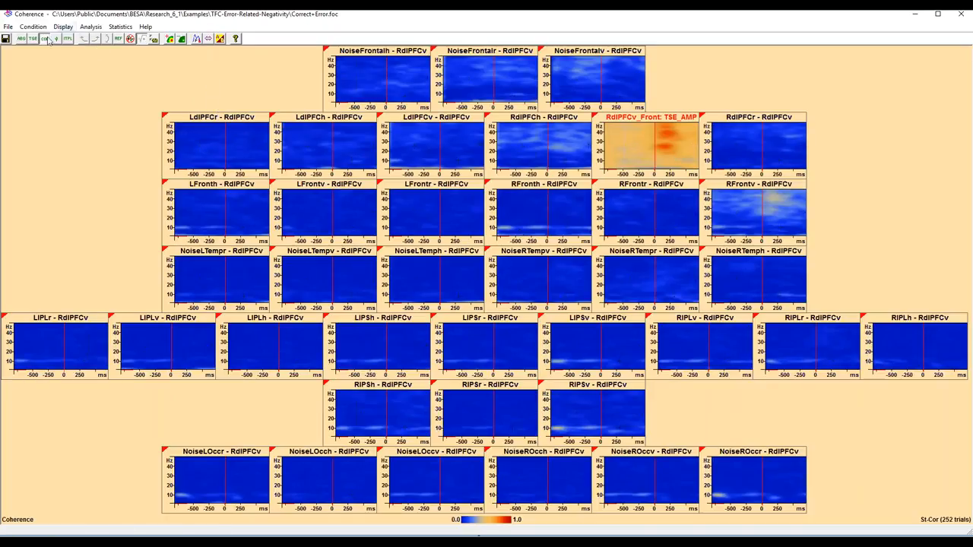
{"action": "left_click", "coordinate": [9, 27]}
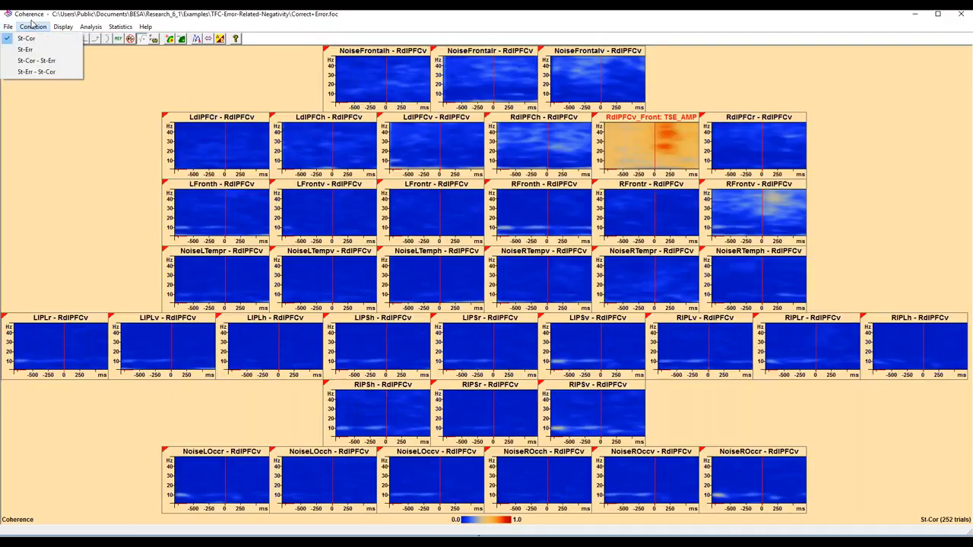
{"action": "left_click", "coordinate": [36, 24]}
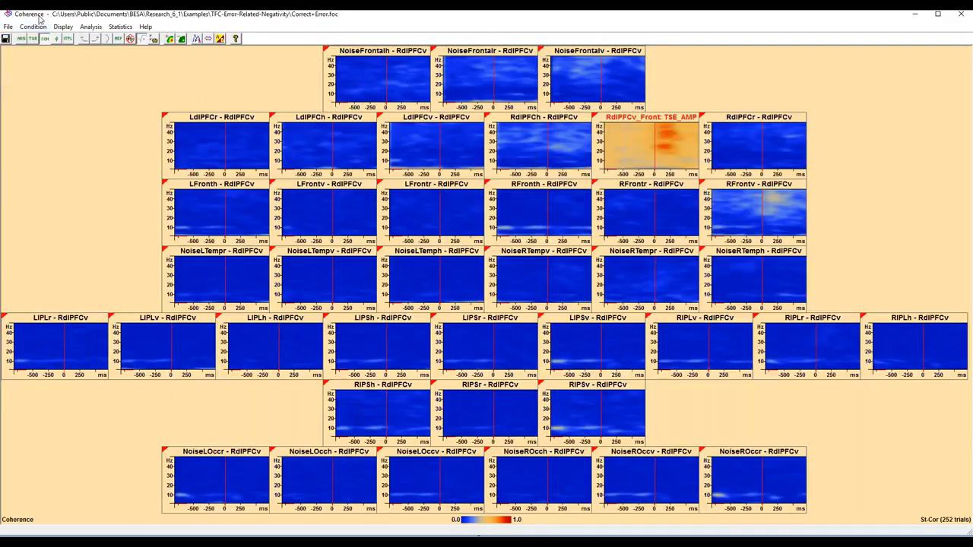
{"action": "left_click", "coordinate": [961, 15]}
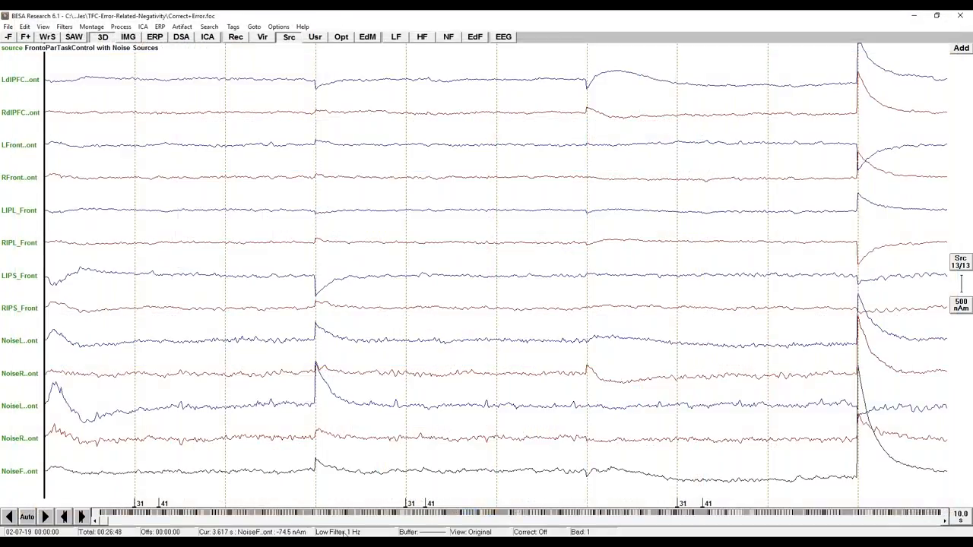
Switch to the BR 6.1 Webinar presentation in PowerPoint, start the slide show from slide 8 and advance to slide 9.
{"action": "left_click", "coordinate": [344, 544]}
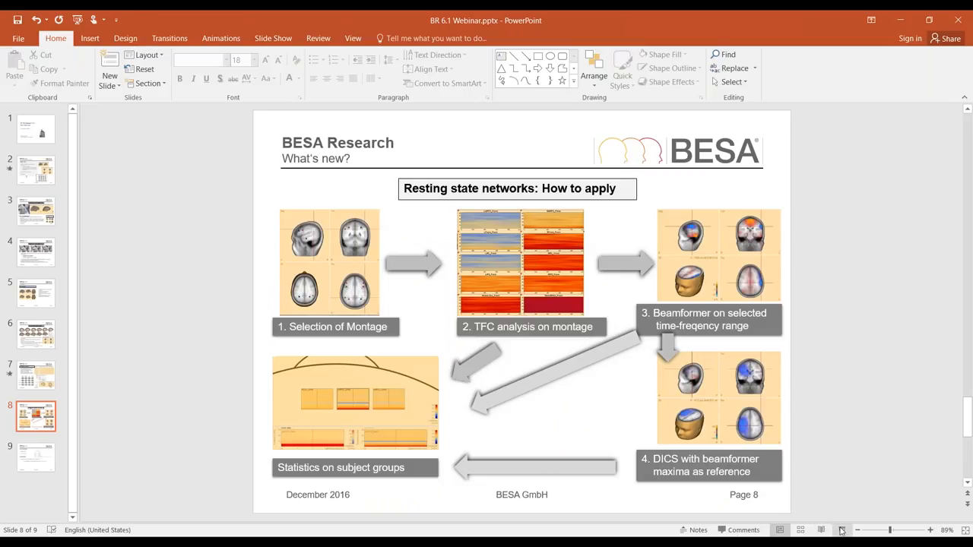
{"action": "left_click", "coordinate": [841, 531]}
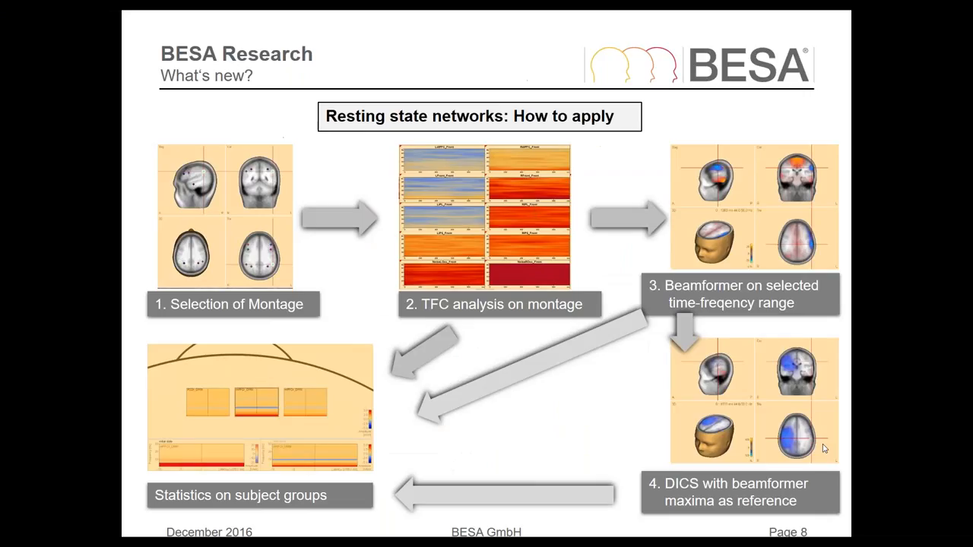
{"action": "left_click", "coordinate": [824, 449]}
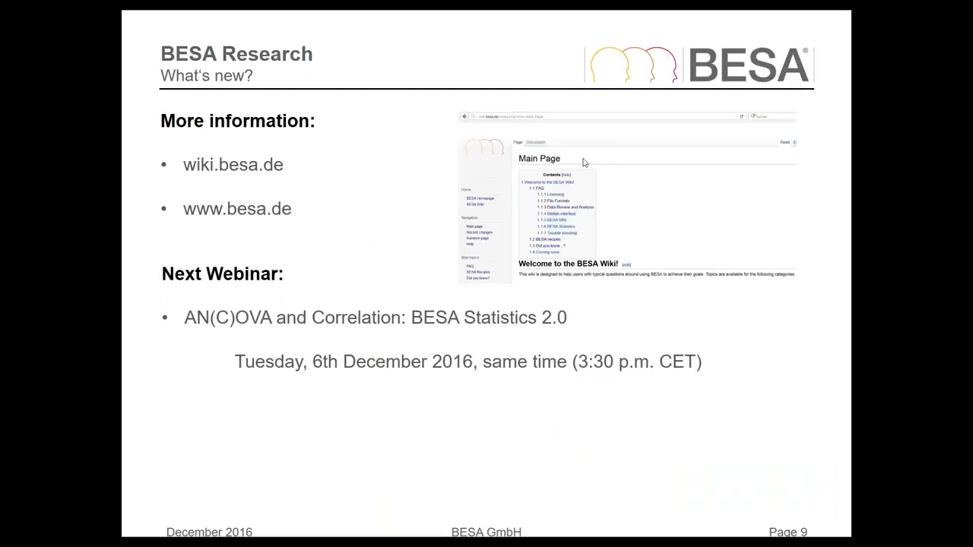